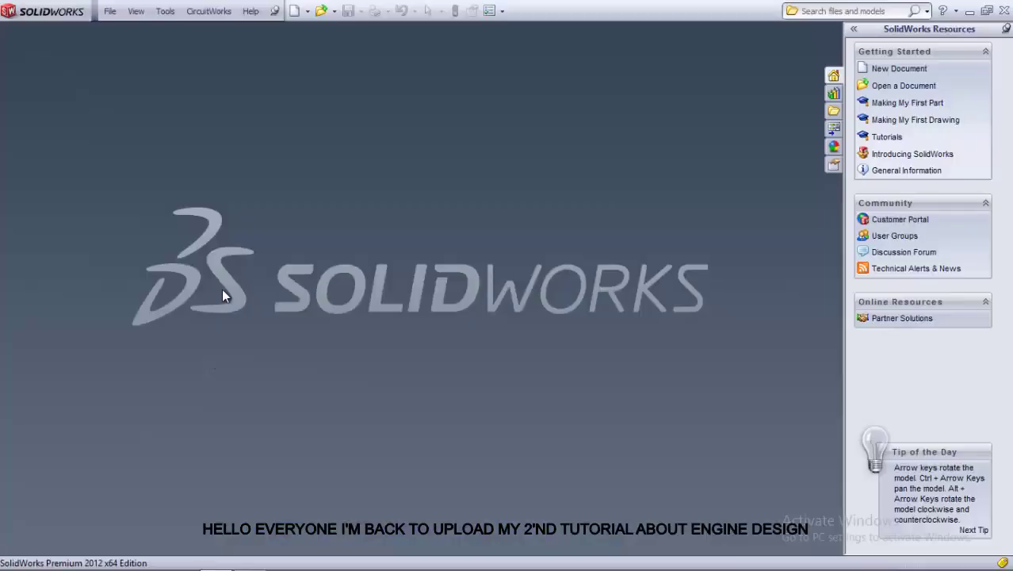
# - Create a new blank Part document
pyautogui.click(302, 8)
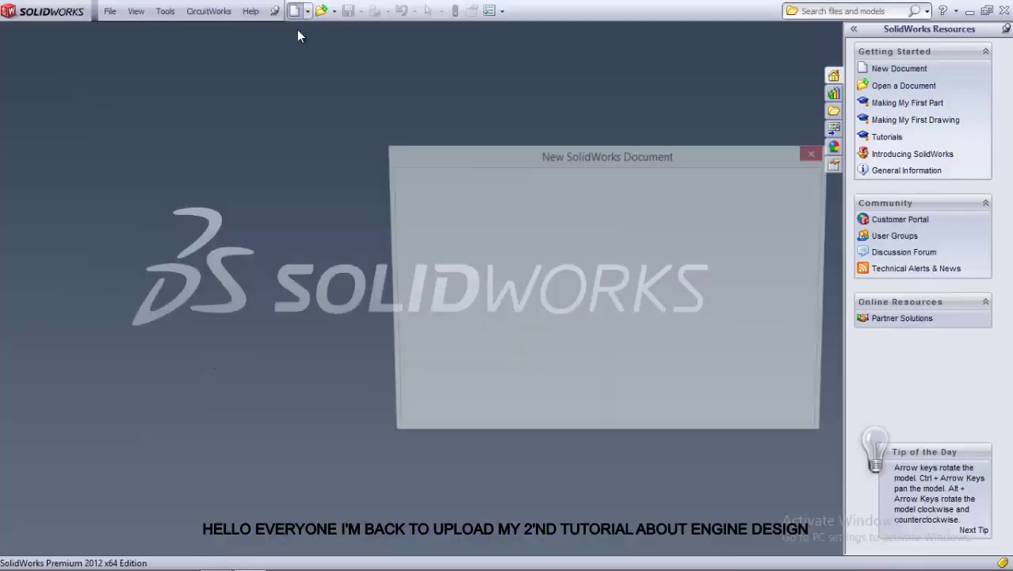
pyautogui.click(658, 417)
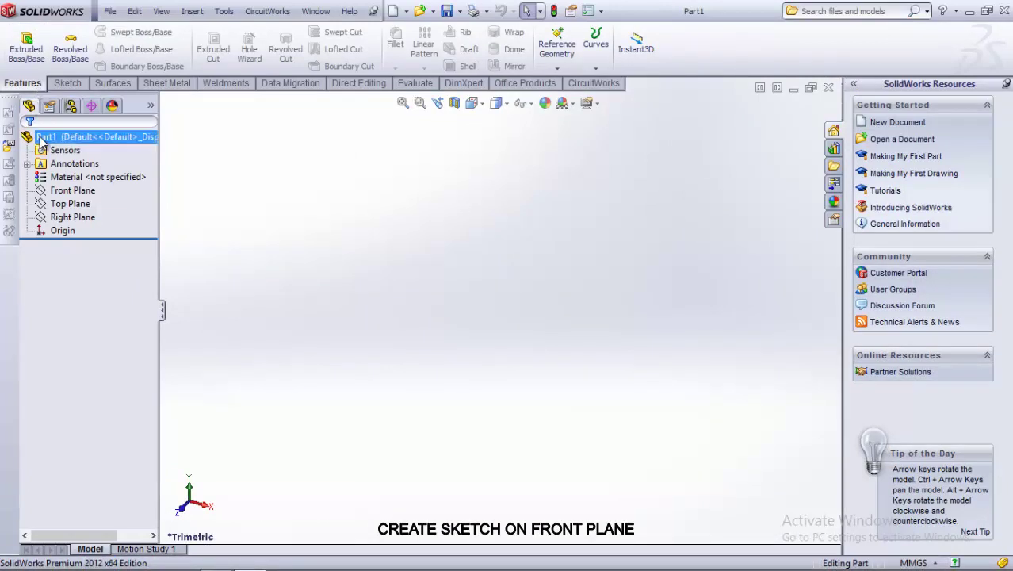
# - Start a Front Plane sketch and draw the horizontal base line and short vertical line from the origin
pyautogui.click(75, 191)
pyautogui.click(79, 176)
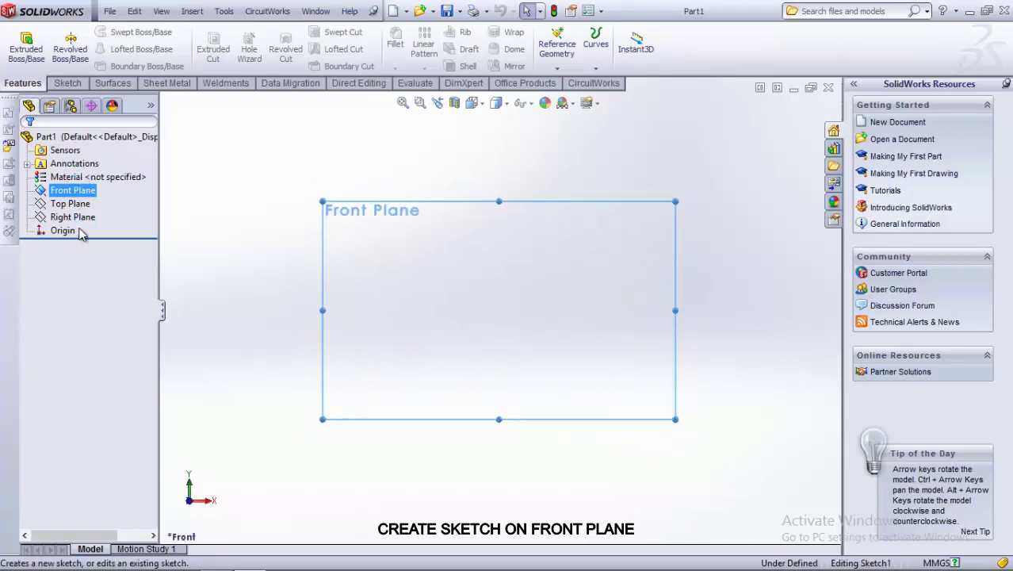
pyautogui.click(91, 34)
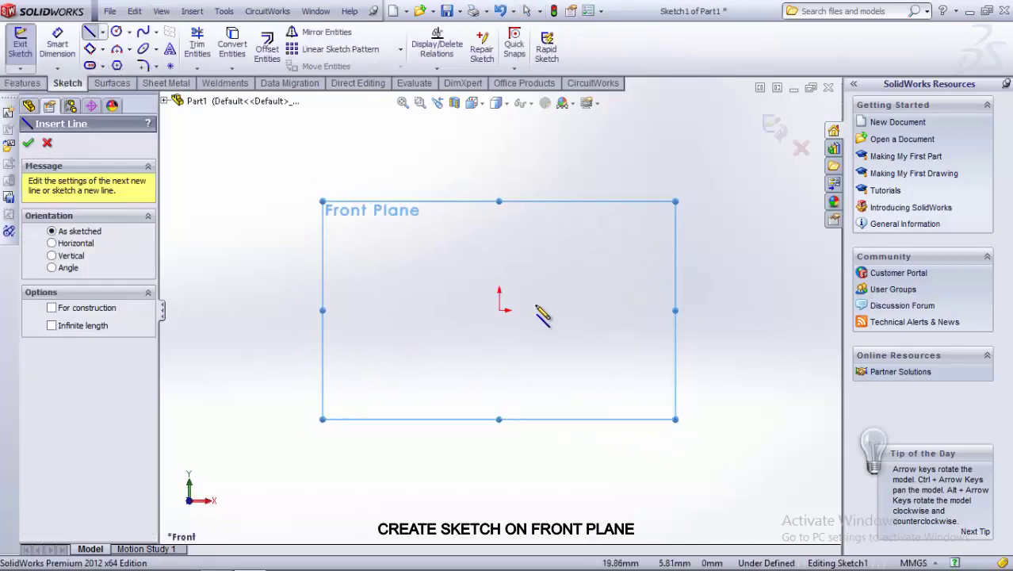
pyautogui.click(499, 310)
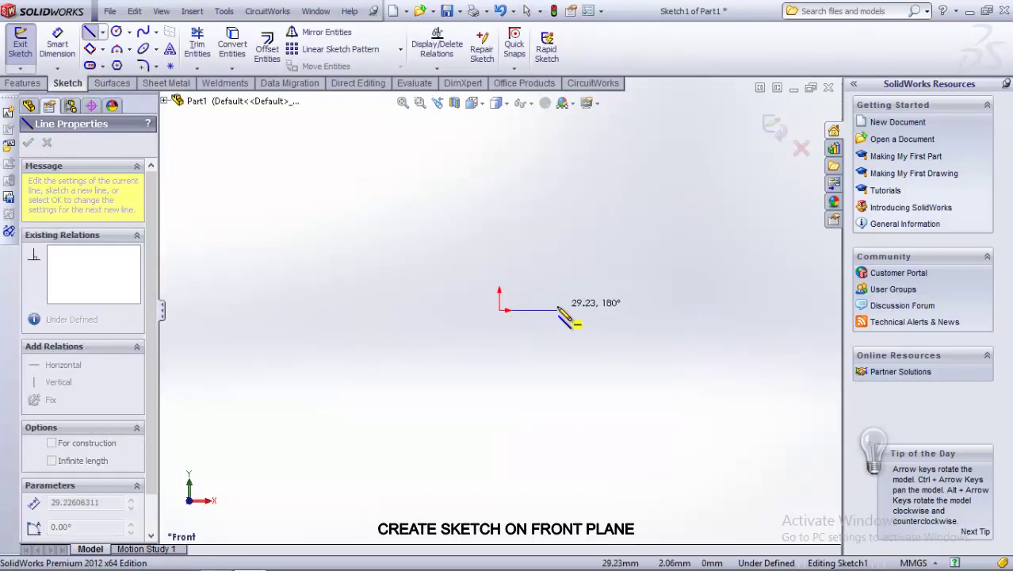
pyautogui.click(558, 310)
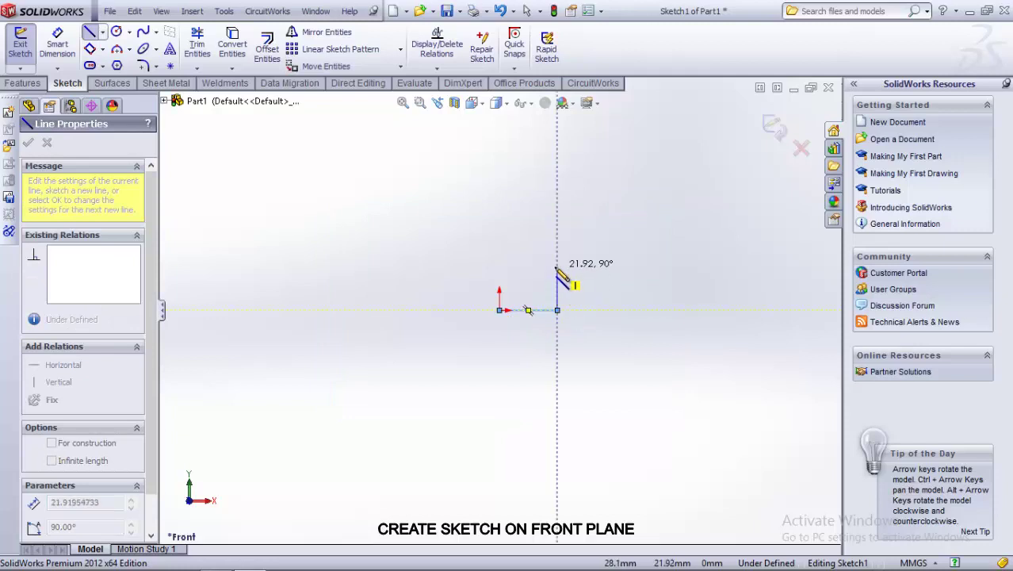
pyautogui.click(557, 265)
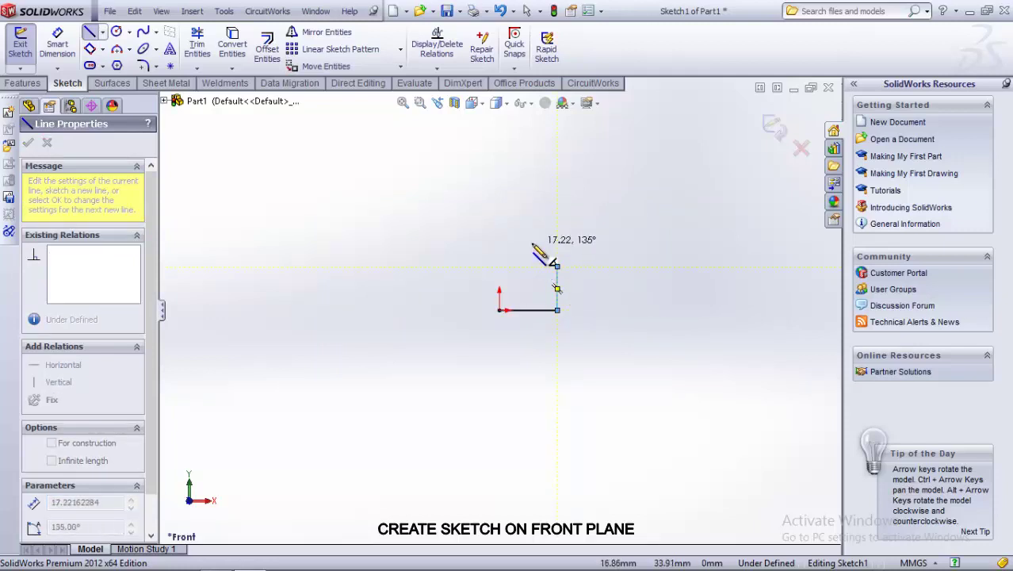
# - Continue with a slanted line, a tangent arc, a tall vertical line and the top hook arc
pyautogui.scroll(-2, 529, 254)
pyautogui.scroll(-2, 531, 310)
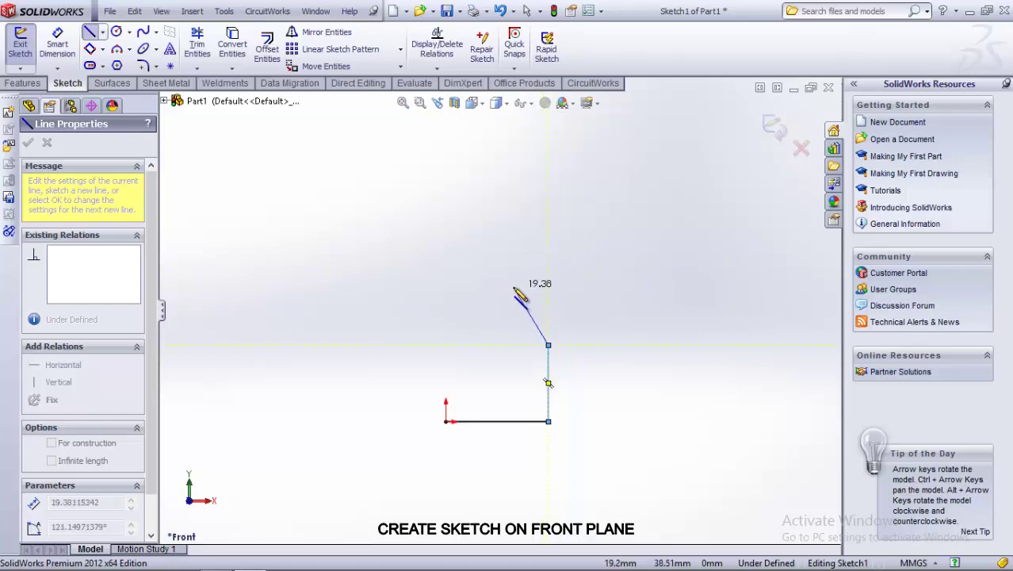
pyautogui.click(516, 287)
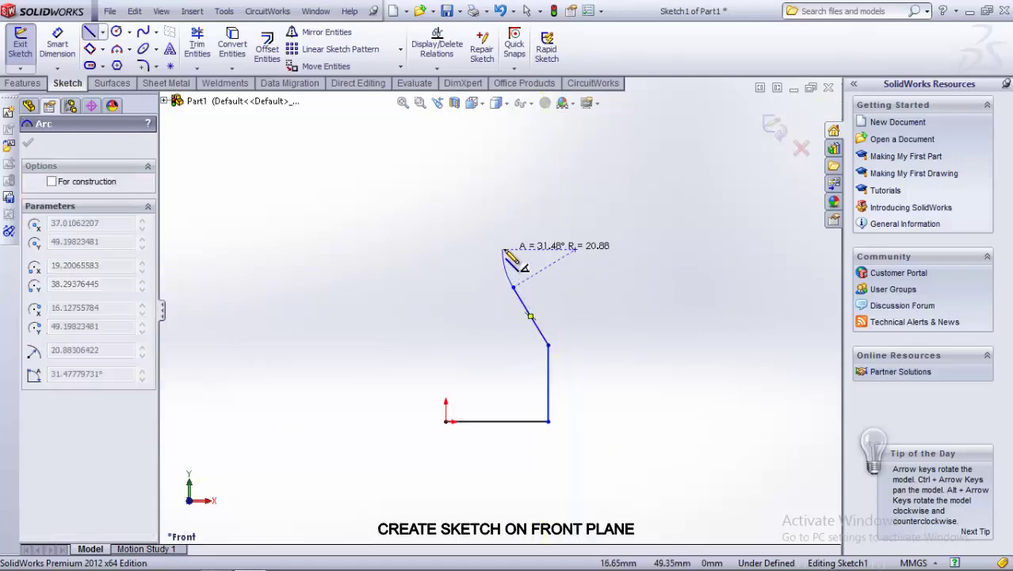
pyautogui.click(502, 251)
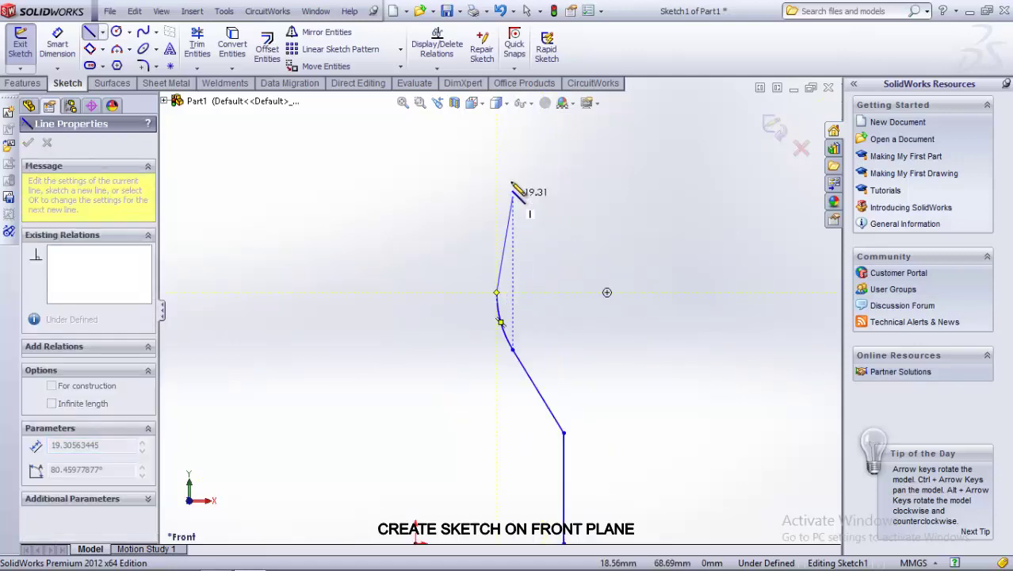
pyautogui.click(497, 181)
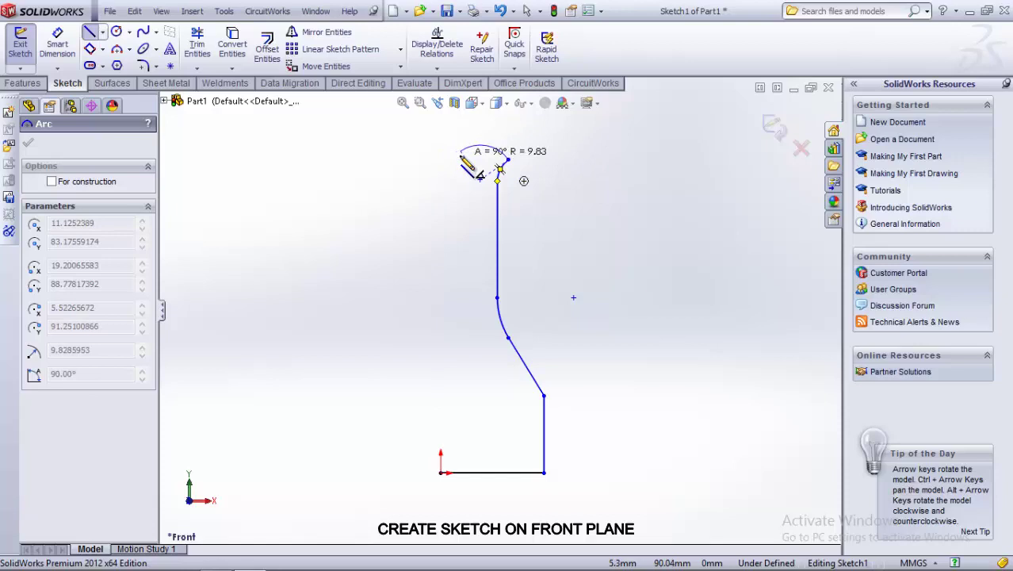
pyautogui.click(462, 152)
pyautogui.rightClick(462, 158)
pyautogui.click(499, 176)
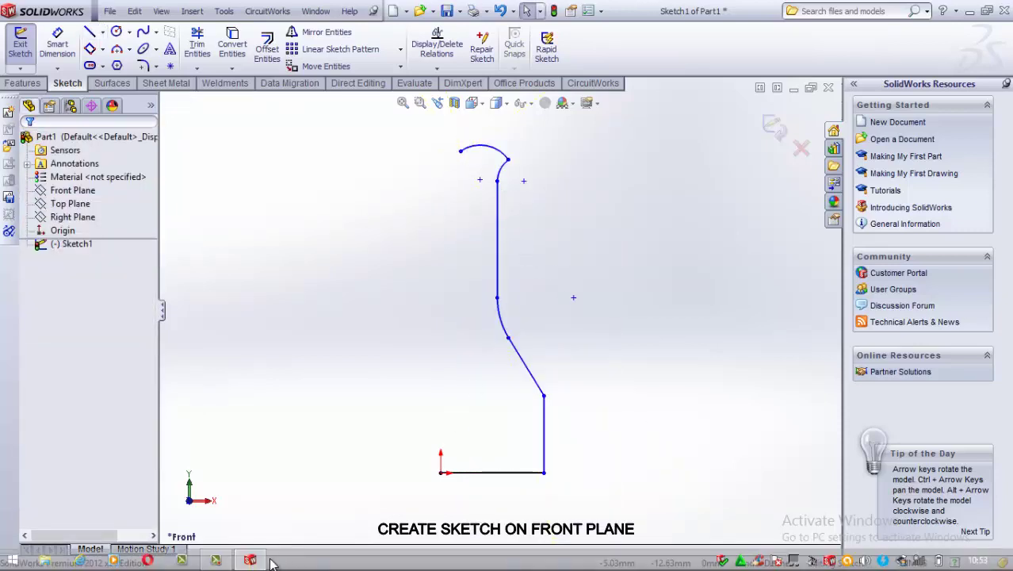
# - Dimension the base line to 36 mm (72/2) and the short vertical line to 25 mm
pyautogui.click(57, 43)
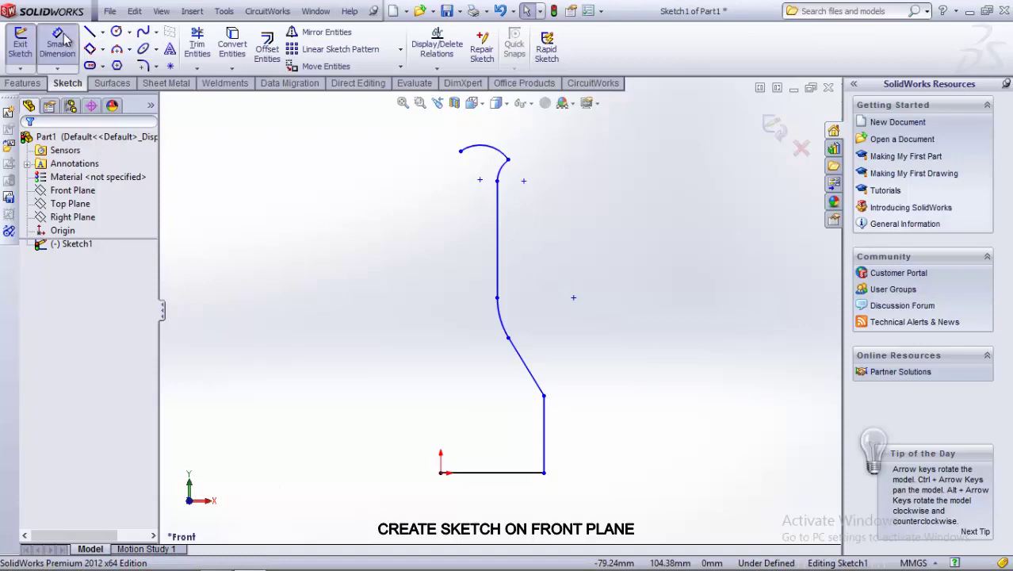
pyautogui.click(499, 473)
pyautogui.scroll(-1, 507, 479)
pyautogui.click(504, 490)
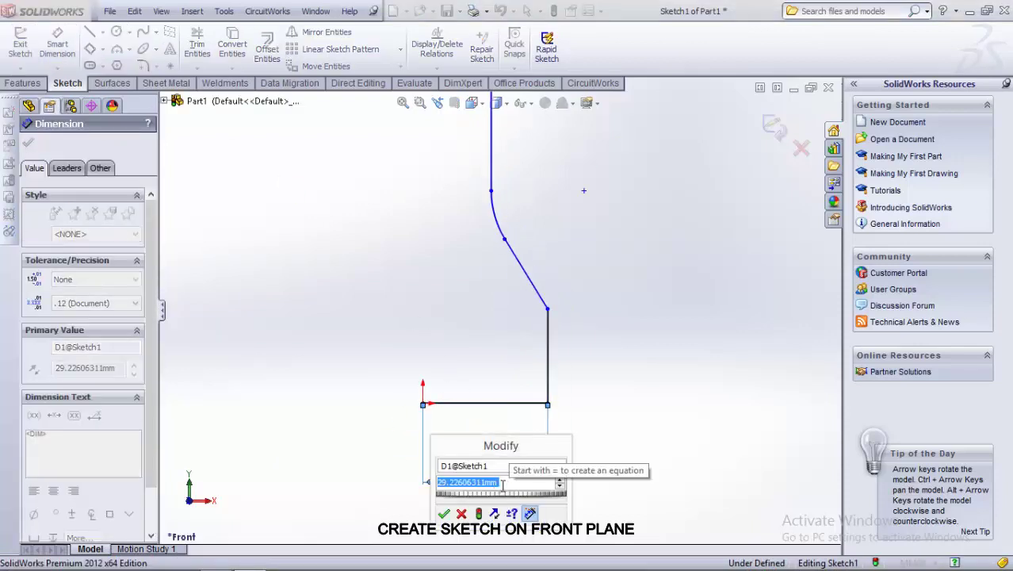
pyautogui.write('72')
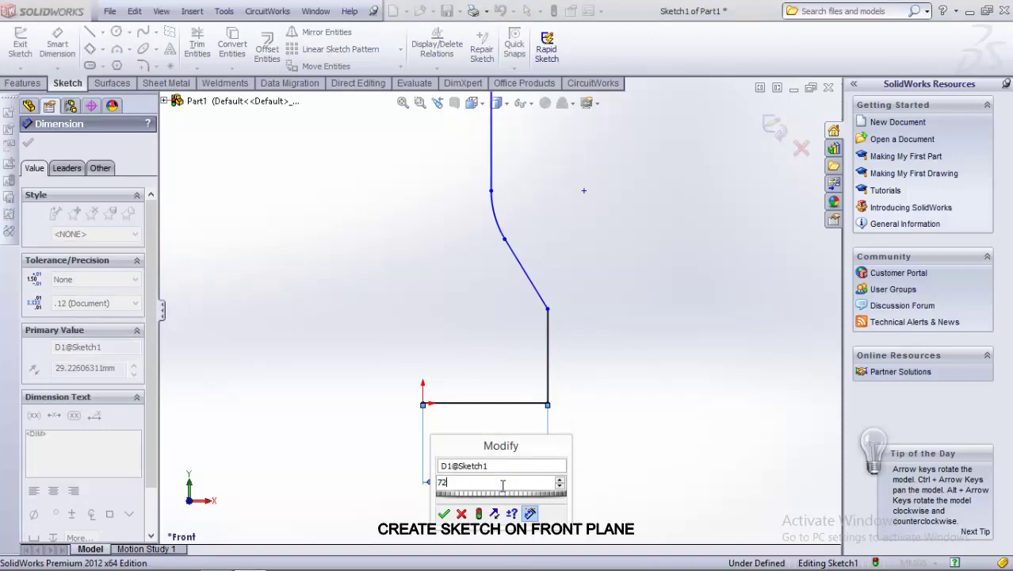
pyautogui.write('/2')
pyautogui.press('Return')
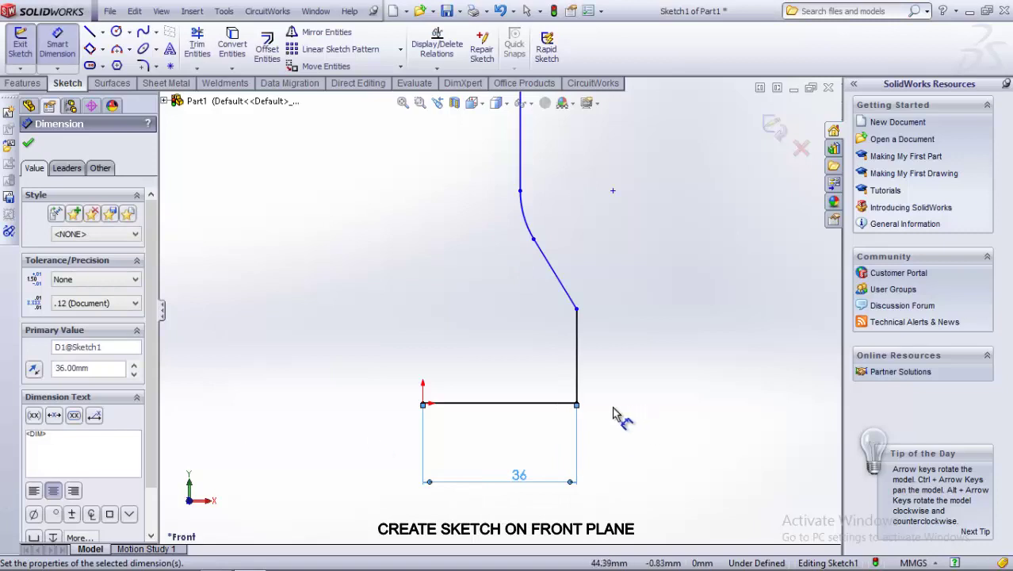
pyautogui.click(579, 380)
pyautogui.click(626, 357)
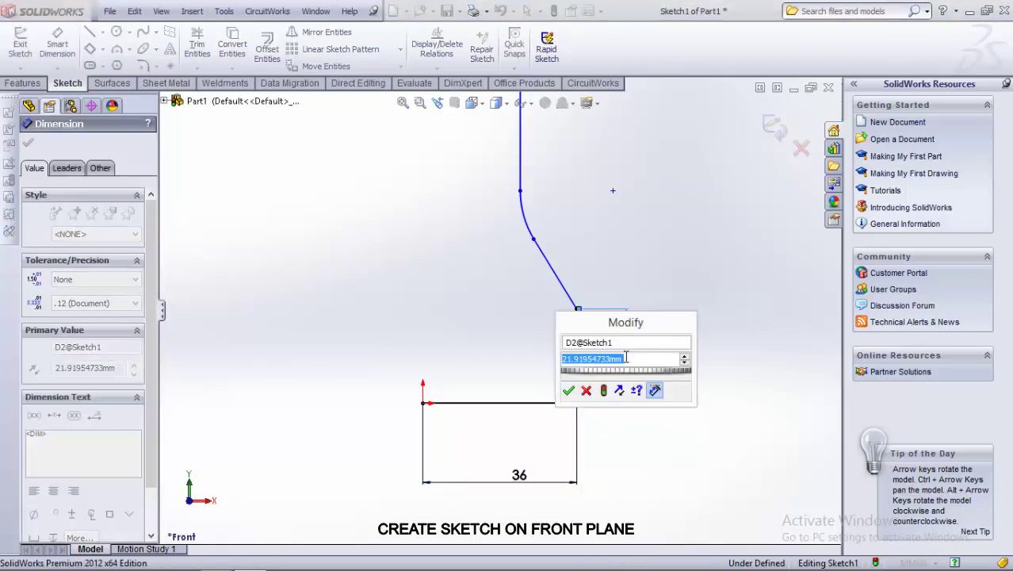
pyautogui.write('25')
pyautogui.press('Return')
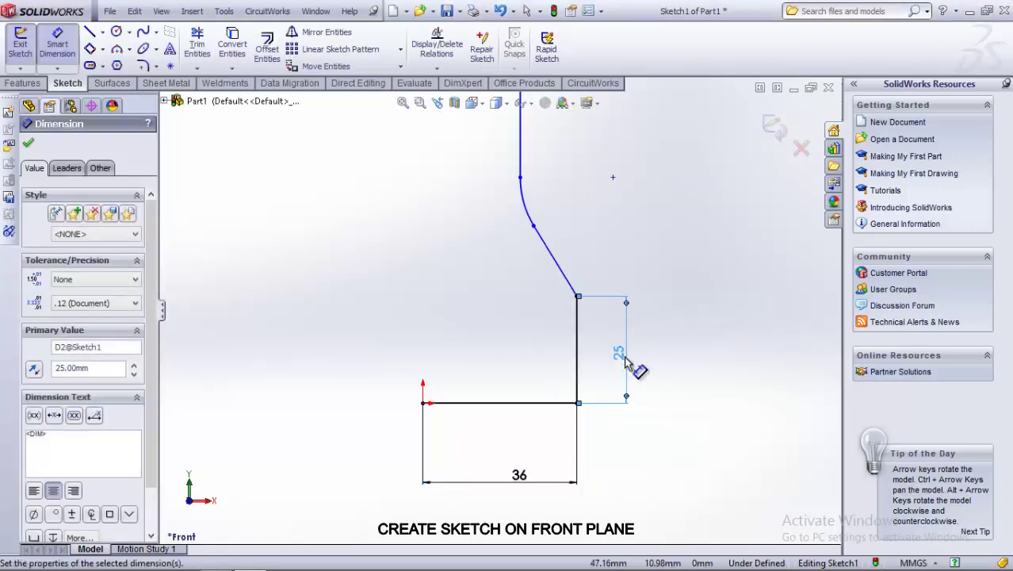
# - Add a 3.50 mm horizontal offset and a 122° angle between the vertical and slanted lines
pyautogui.click(534, 226)
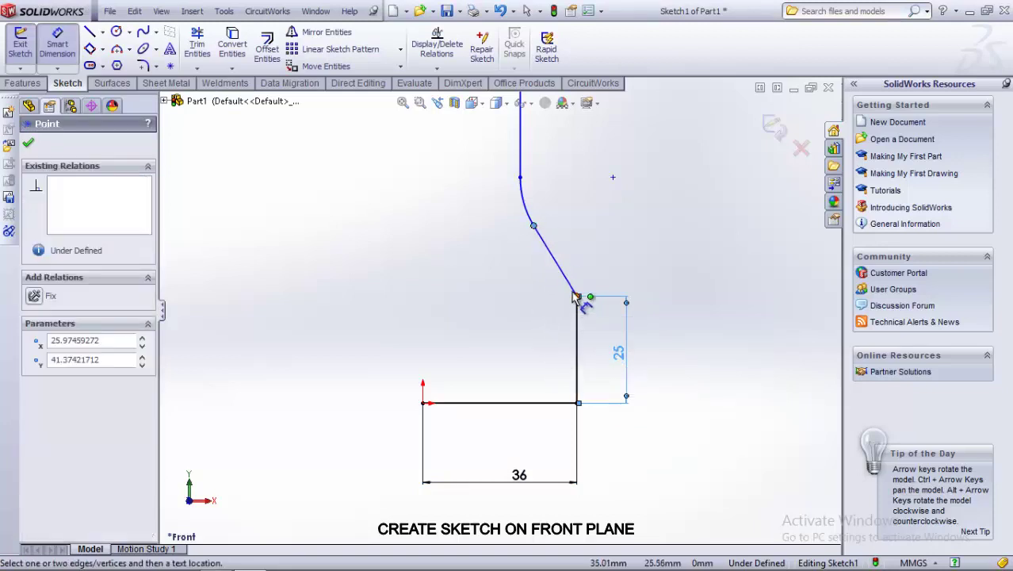
pyautogui.click(576, 295)
pyautogui.click(566, 199)
pyautogui.write('3')
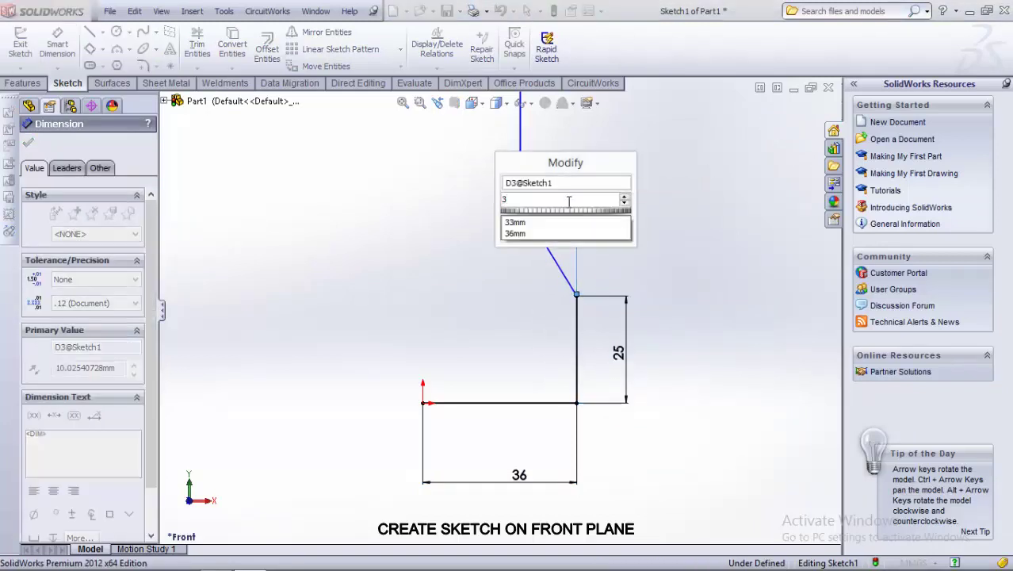
pyautogui.write('.5')
pyautogui.press('Return')
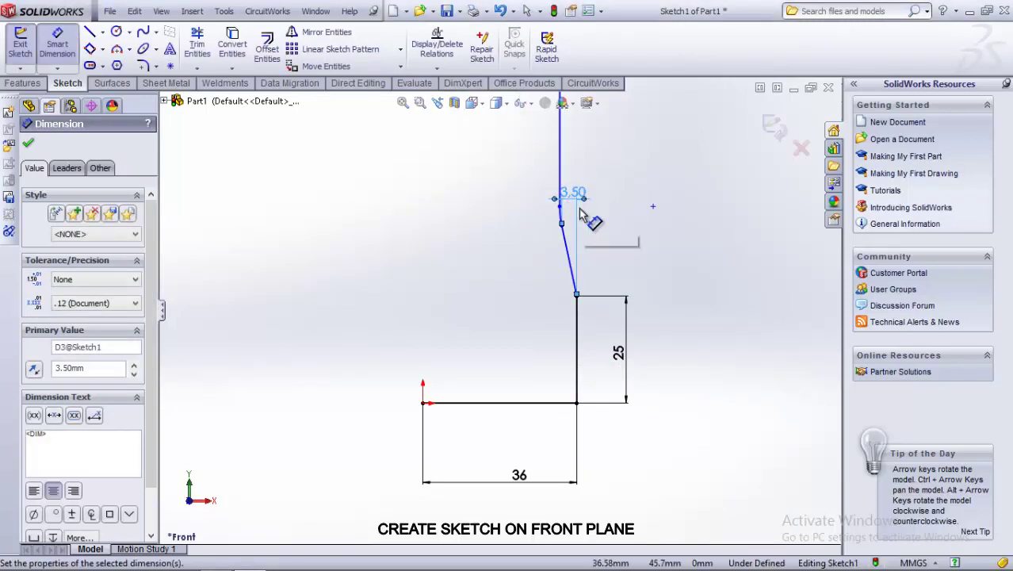
pyautogui.click(578, 335)
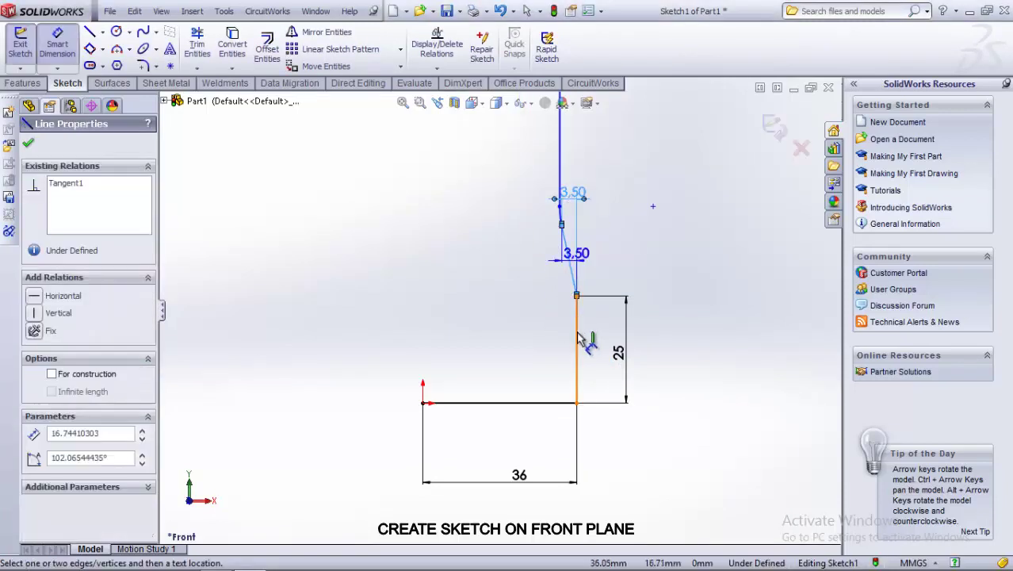
pyautogui.click(567, 262)
pyautogui.click(559, 268)
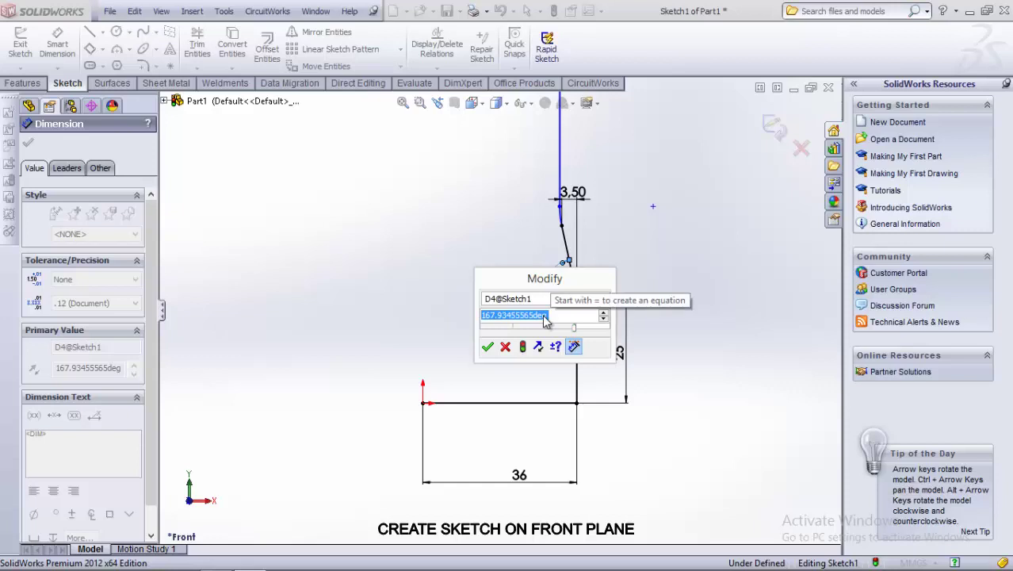
pyautogui.write('122')
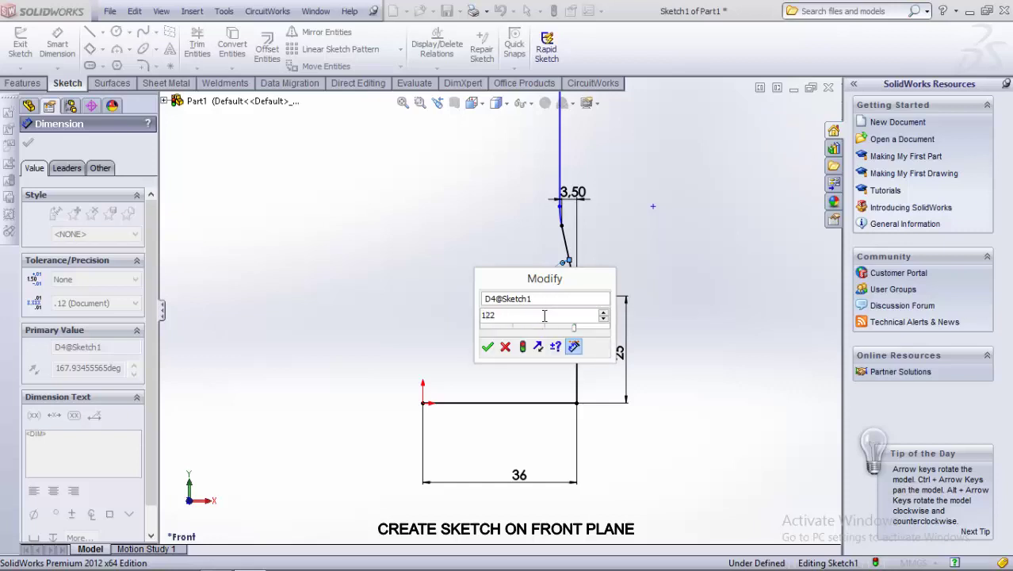
pyautogui.press('Return')
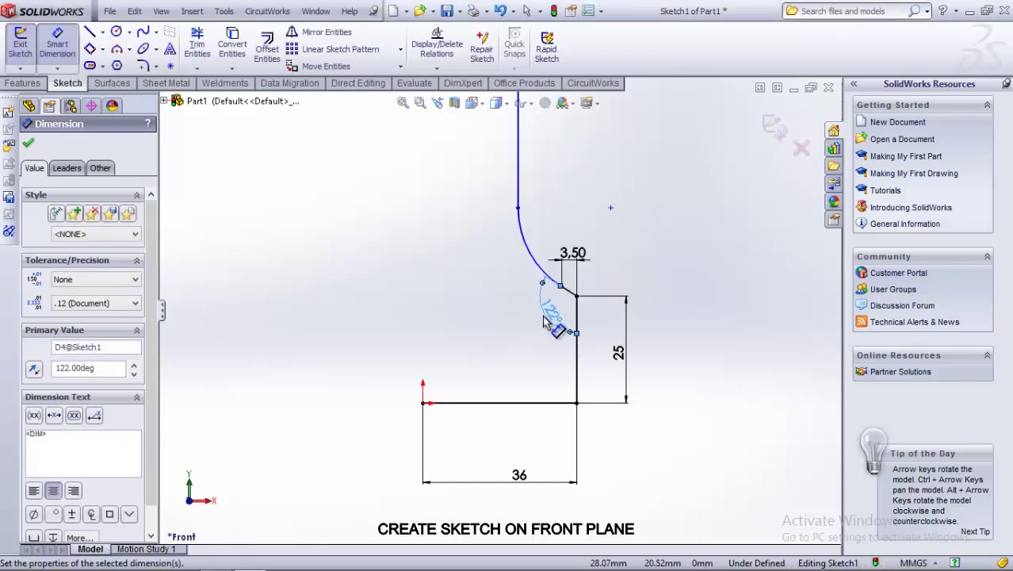
# - Give the lower arc an R50 radius and exit the dimension tool
pyautogui.click(529, 248)
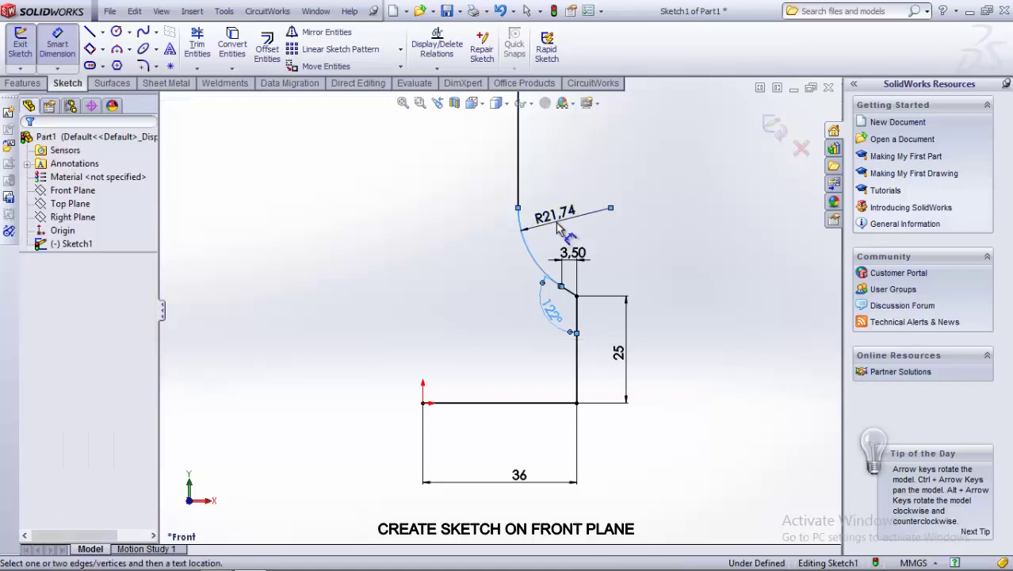
pyautogui.click(545, 214)
pyautogui.write('50')
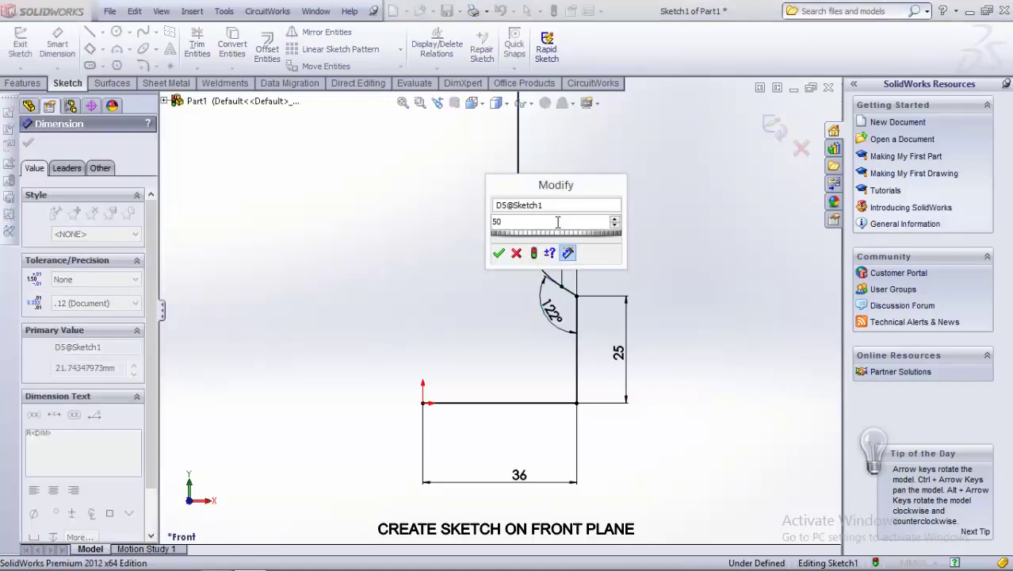
pyautogui.press('Return')
pyautogui.scroll(3, 499, 203)
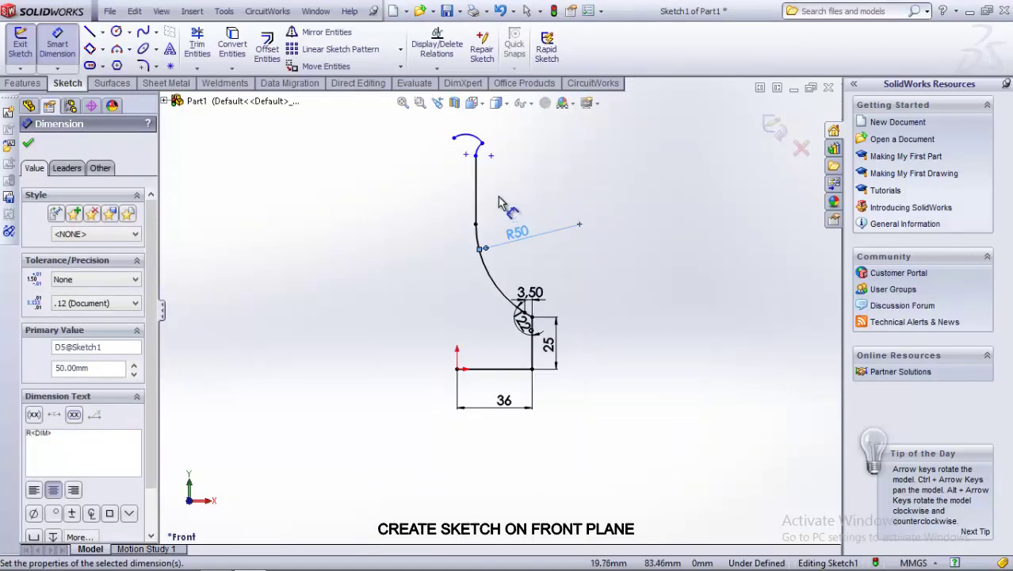
pyautogui.scroll(-2, 499, 203)
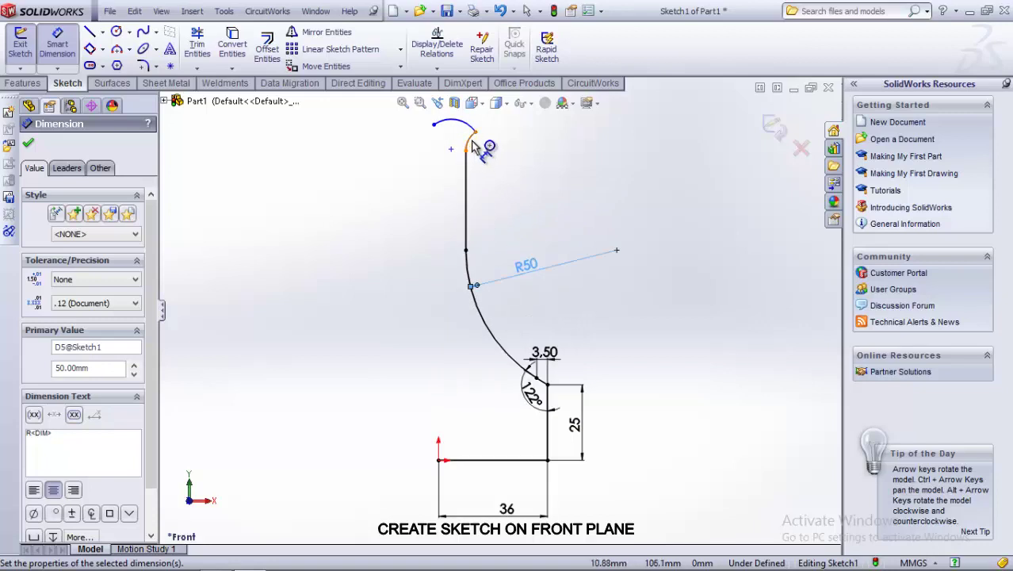
pyautogui.rightClick(536, 176)
pyautogui.click(543, 177)
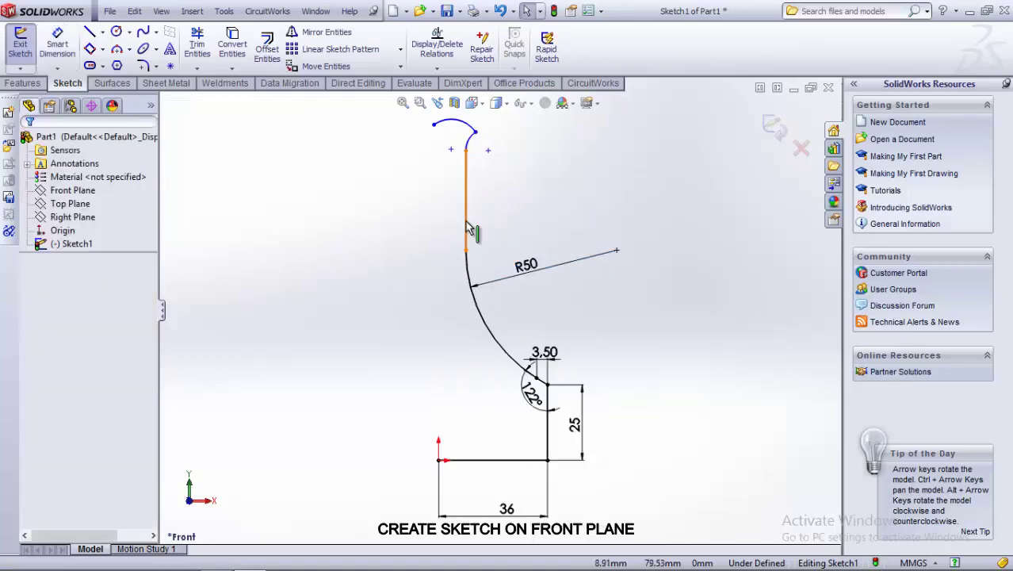
# - Dimension the arc above the vertical line to R50
pyautogui.click(468, 228)
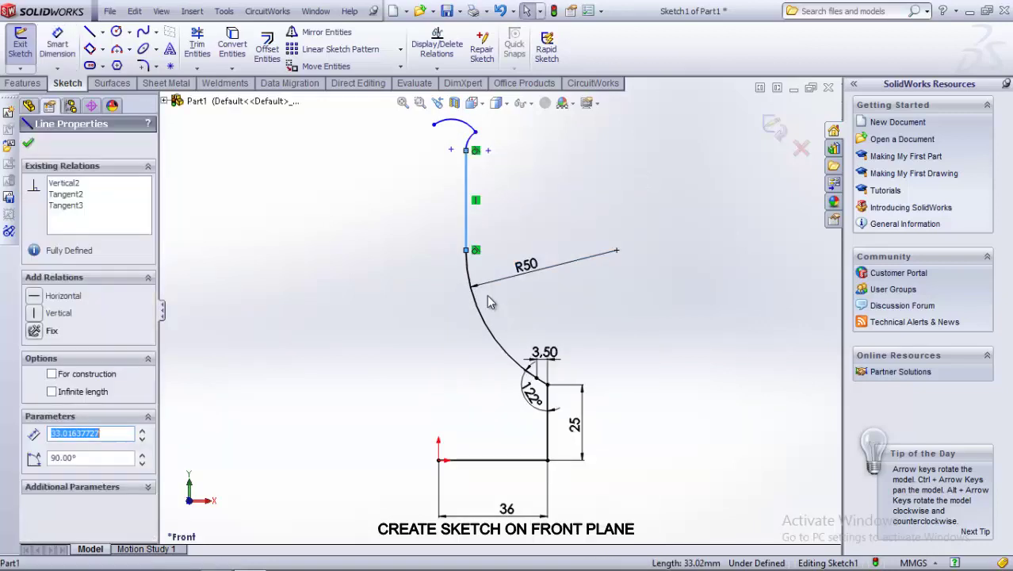
pyautogui.click(508, 181)
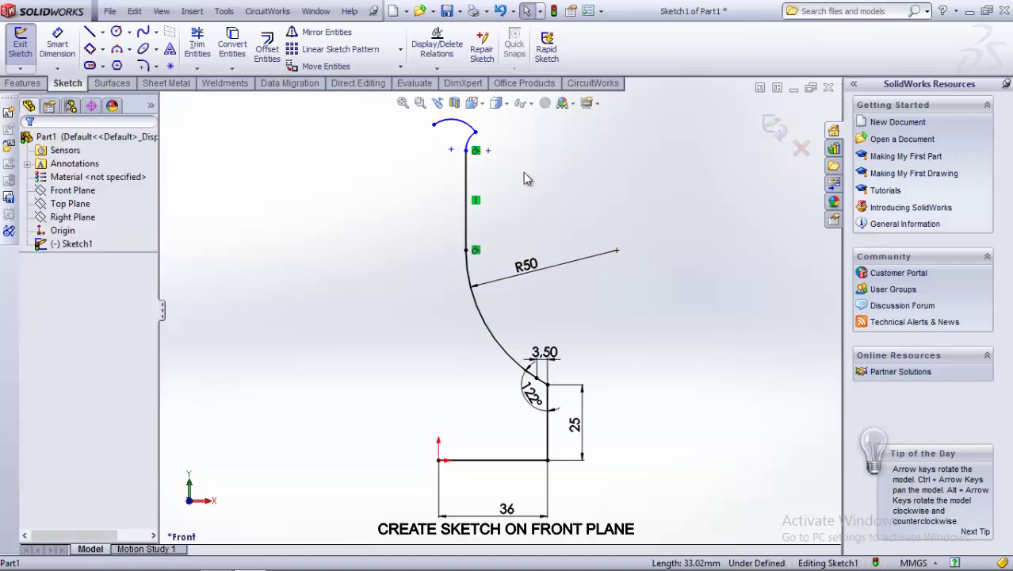
pyautogui.click(64, 52)
pyautogui.scroll(-2, 482, 158)
pyautogui.scroll(-2, 458, 178)
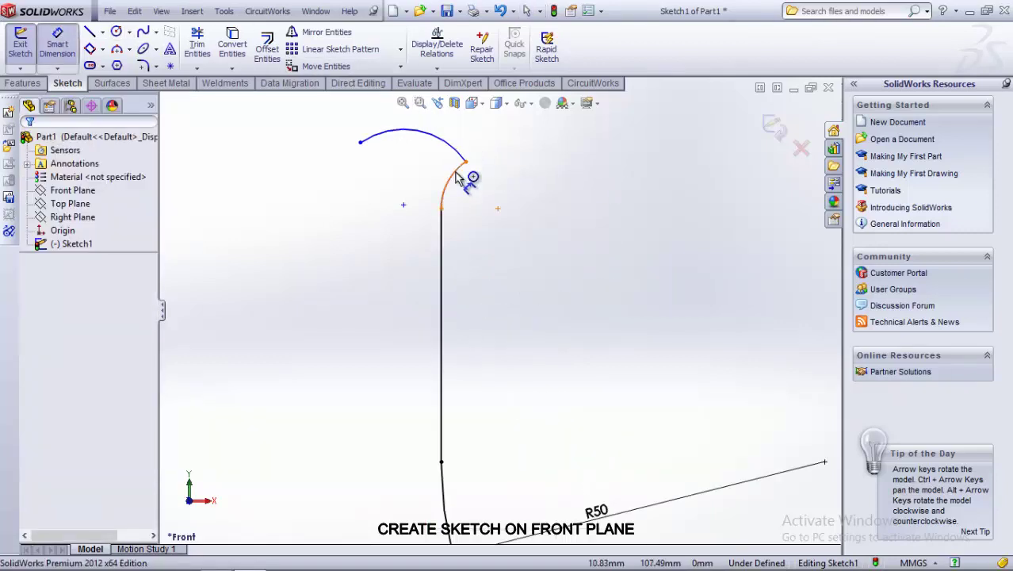
pyautogui.click(457, 177)
pyautogui.click(485, 205)
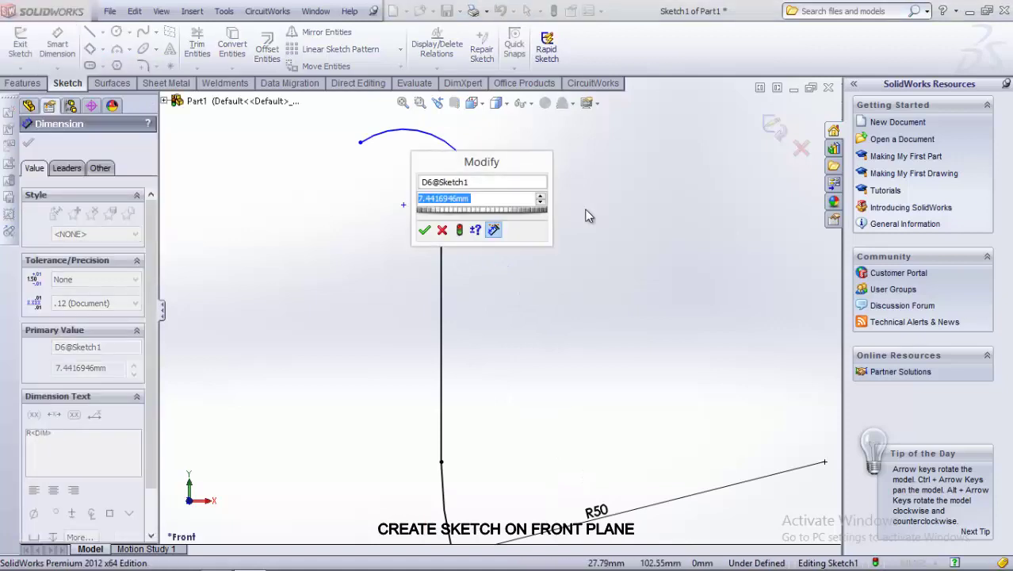
pyautogui.write('50')
pyautogui.press('Return')
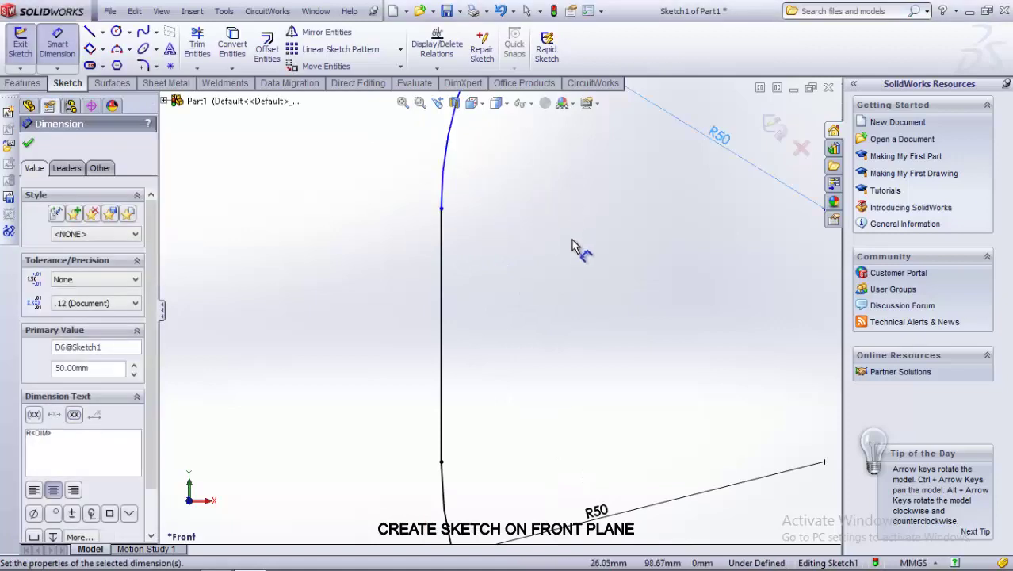
pyautogui.scroll(3, 571, 240)
pyautogui.rightClick(627, 194)
pyautogui.click(665, 203)
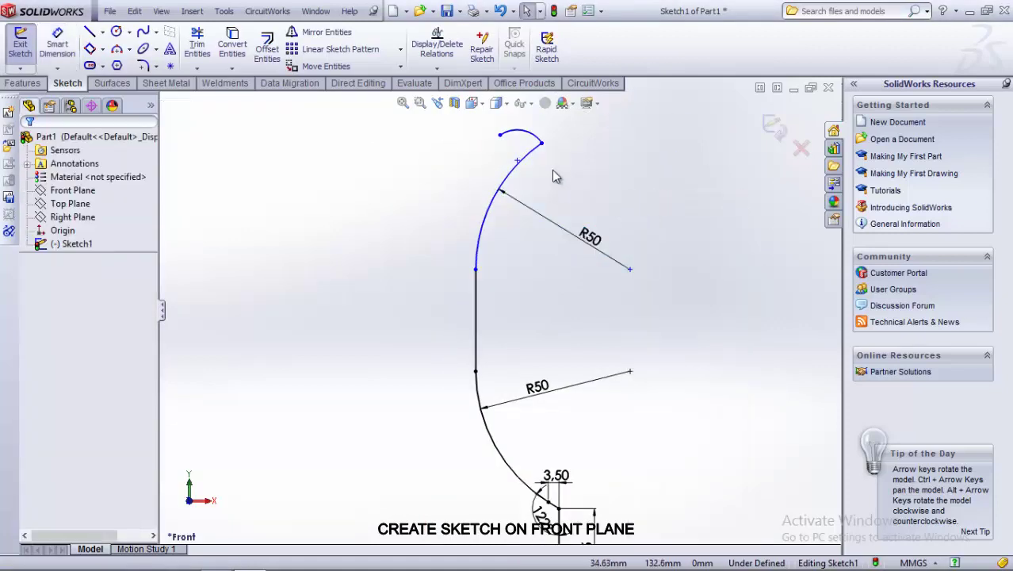
# - Make the upper R50 arc tangent to the small top arc
pyautogui.click(480, 244)
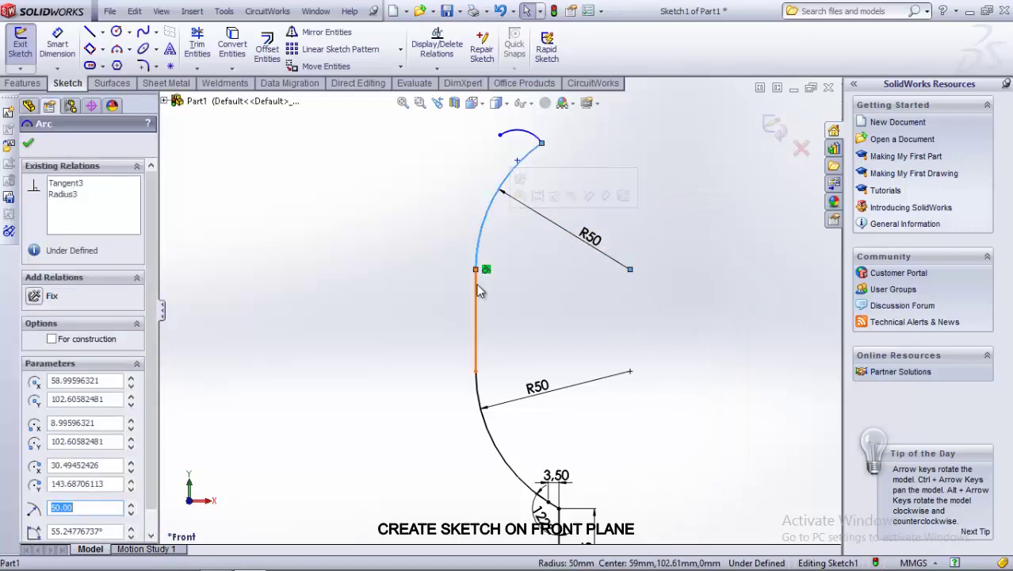
pyautogui.keyDown('ctrl'); pyautogui.click(534, 141); pyautogui.keyUp('ctrl')
pyautogui.click(36, 401)
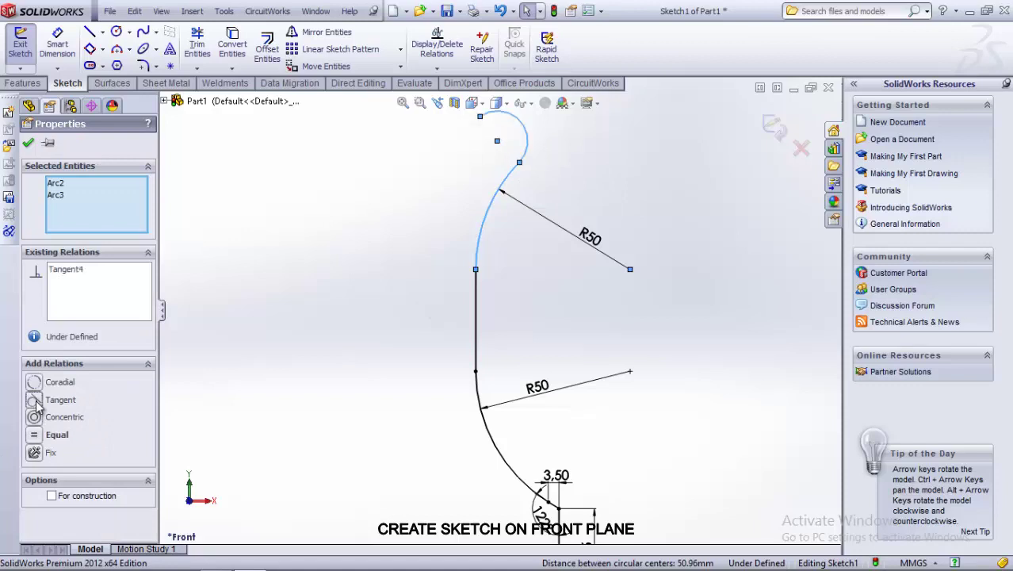
pyautogui.click(354, 362)
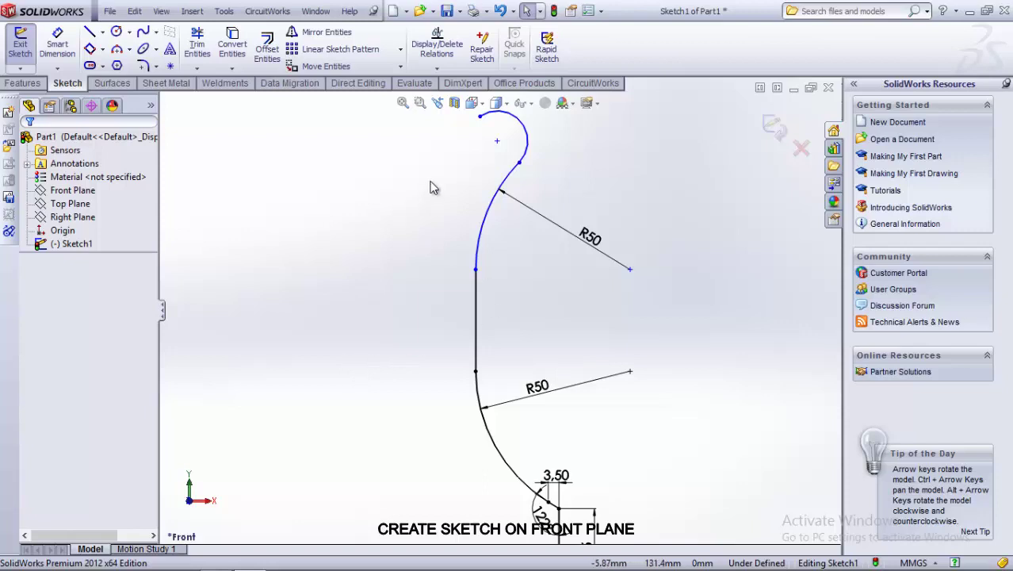
# - Begin a height dimension from the small top arc's centre to the origin
pyautogui.click(57, 43)
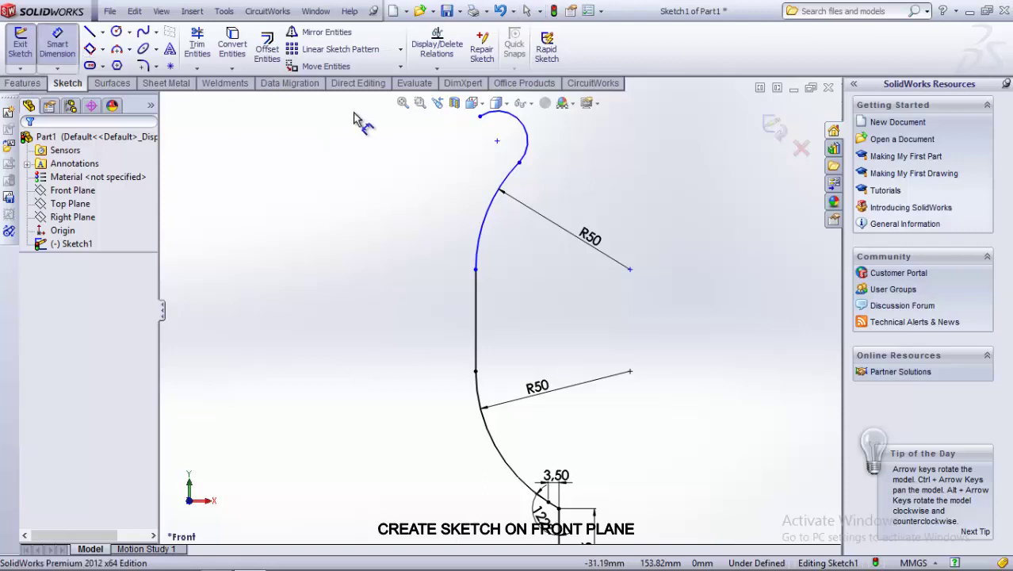
pyautogui.click(496, 143)
pyautogui.scroll(2, 468, 215)
pyautogui.scroll(2, 474, 218)
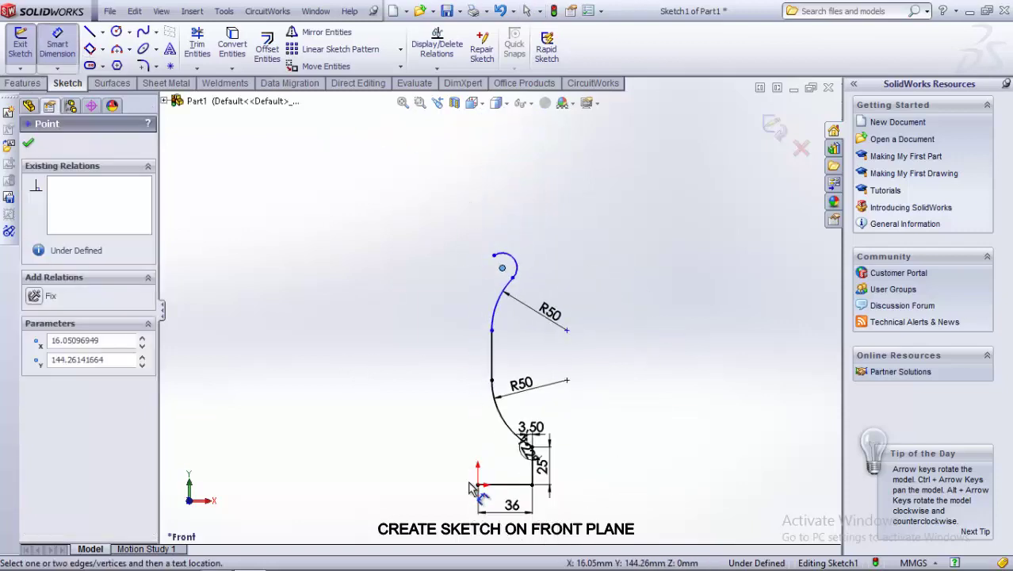
pyautogui.click(478, 485)
# - Set the top arc centre's height to 125 mm above the origin
pyautogui.click(351, 467)
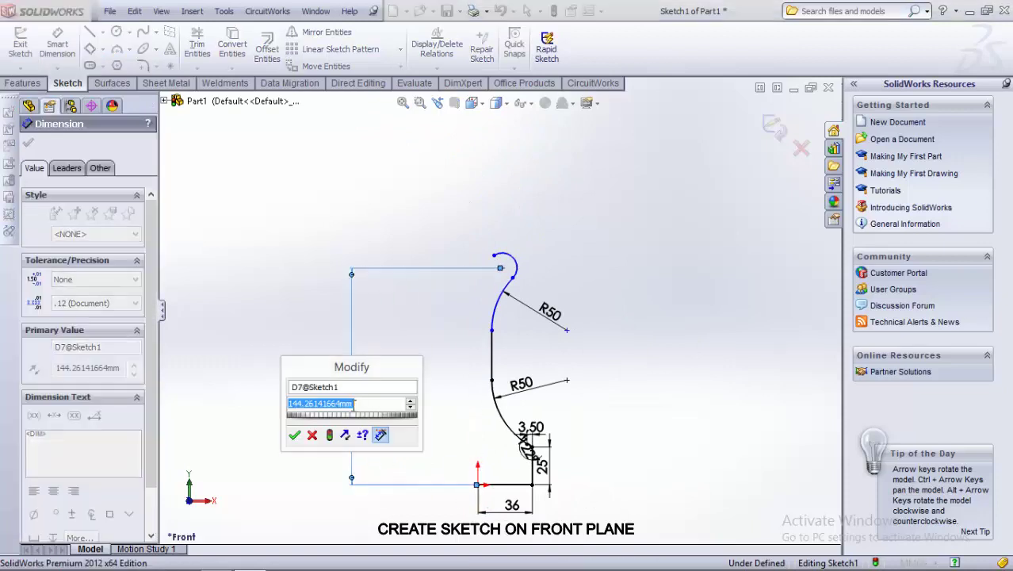
pyautogui.write('125')
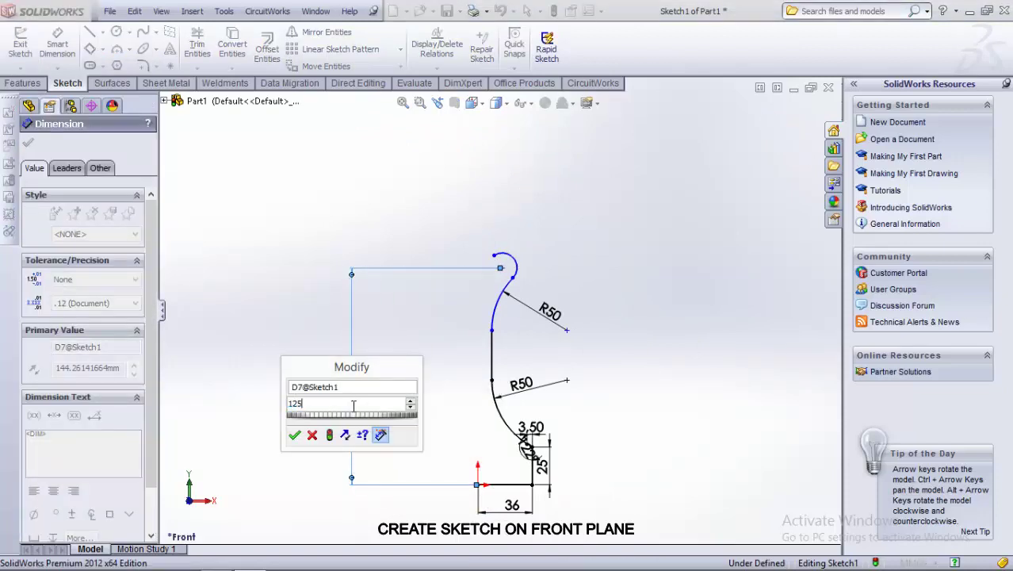
pyautogui.press('Return')
pyautogui.rightClick(417, 240)
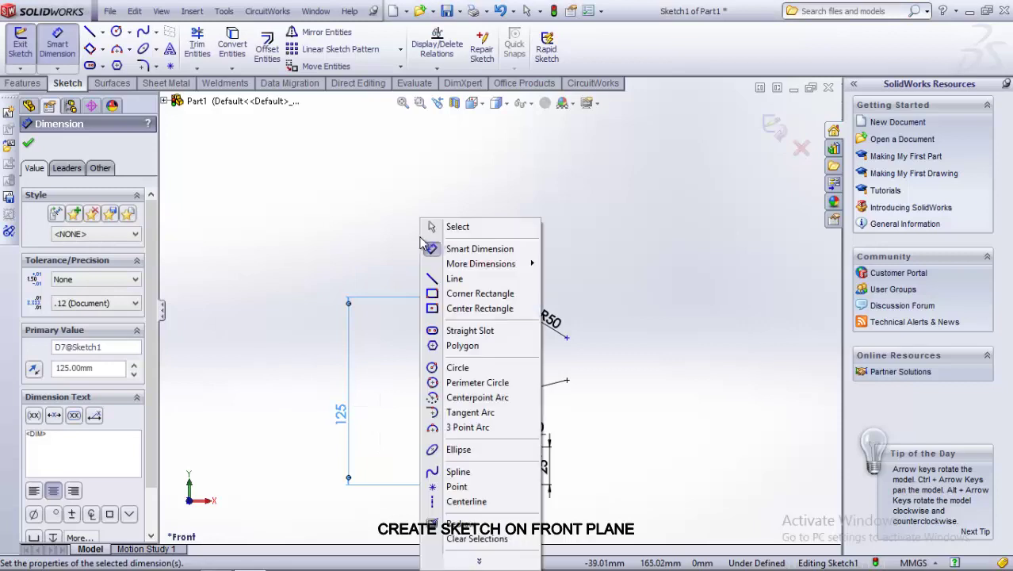
pyautogui.click(454, 236)
# - Align the top arc points with the origin and delete the conflicting Horizontal6 relation
pyautogui.scroll(3, 487, 284)
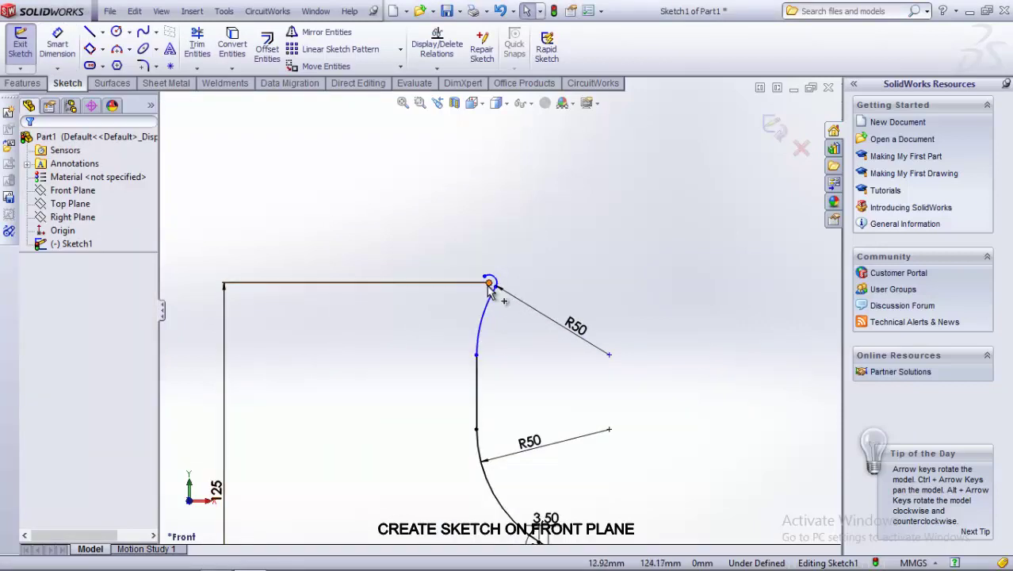
pyautogui.click(488, 283)
pyautogui.scroll(-2, 437, 383)
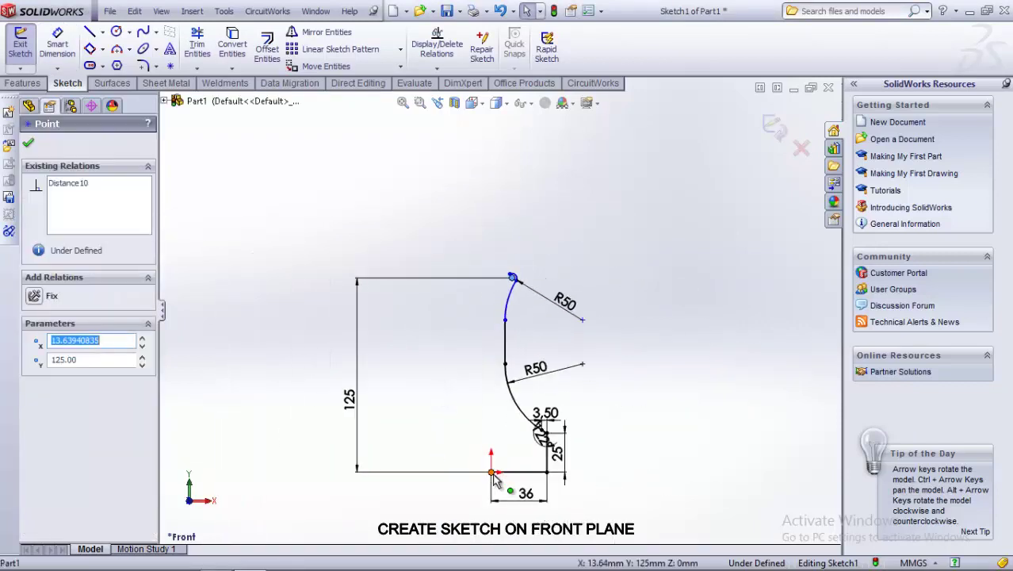
pyautogui.keyDown('ctrl'); pyautogui.click(491, 473); pyautogui.keyUp('ctrl')
pyautogui.click(34, 399)
pyautogui.click(282, 369)
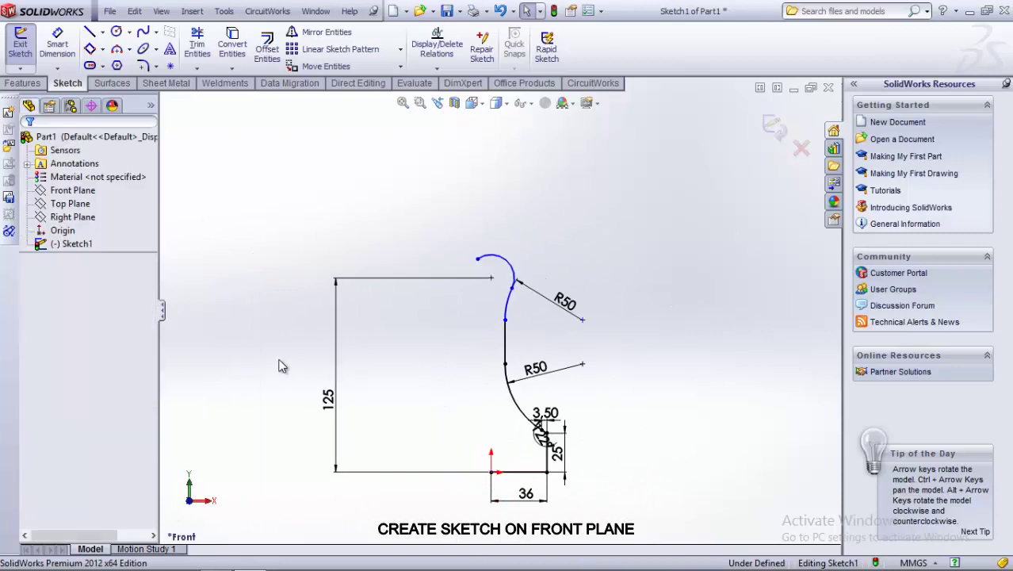
pyautogui.moveTo(478, 260)
pyautogui.mouseDown()
pyautogui.moveTo(469, 289)
pyautogui.moveTo(468, 280)
pyautogui.mouseUp()
pyautogui.click(491, 278)
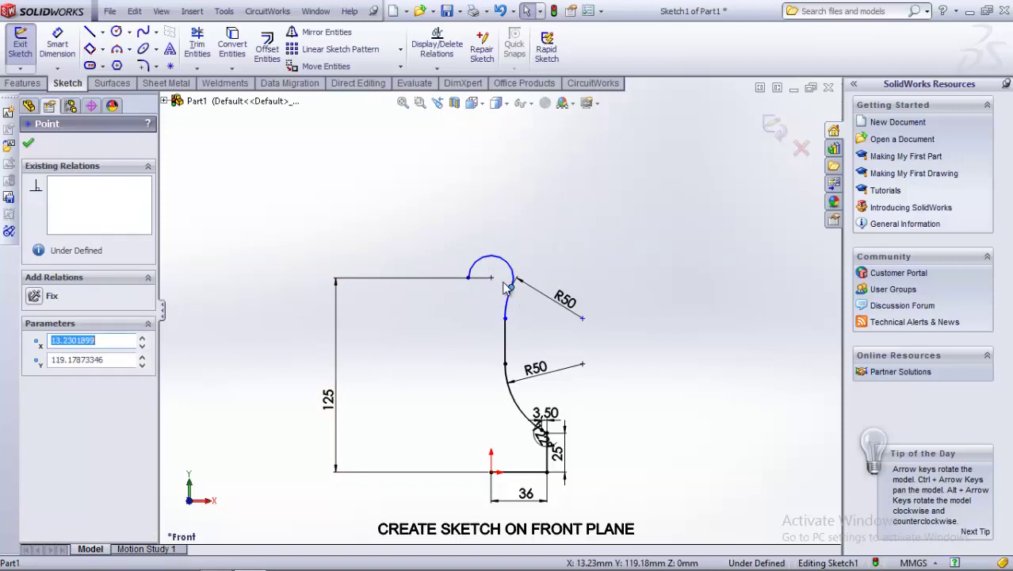
pyautogui.keyDown('ctrl'); pyautogui.click(490, 472); pyautogui.keyUp('ctrl')
pyautogui.click(37, 382)
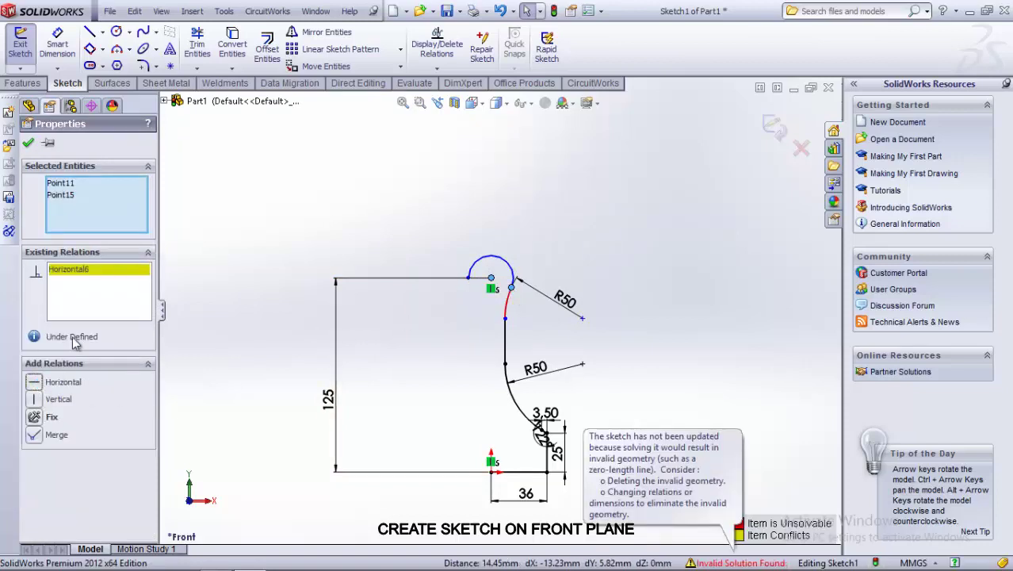
pyautogui.click(115, 270)
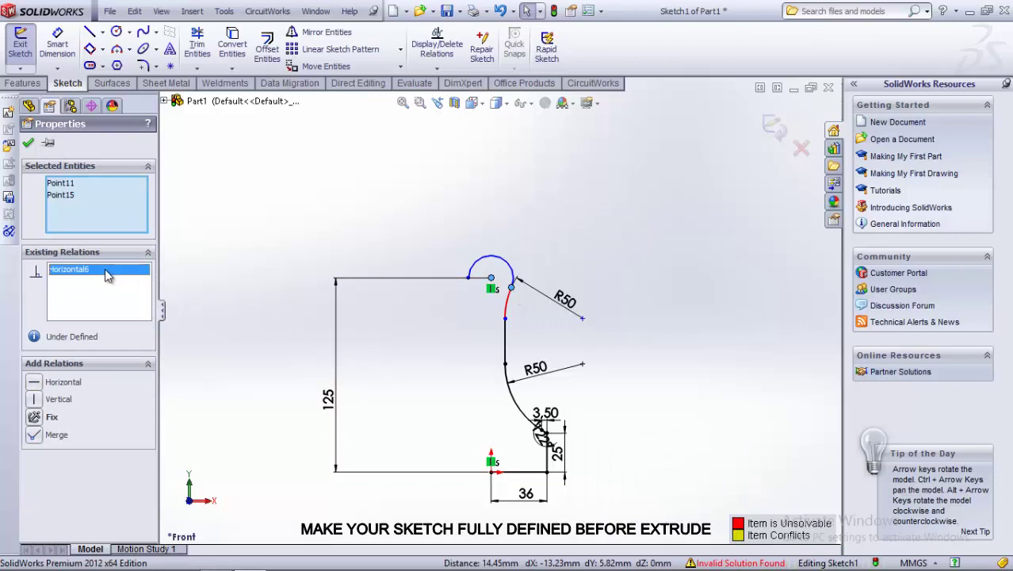
pyautogui.press('Delete')
# - Dimension the small top arc to R14
pyautogui.moveTo(224, 178); pyautogui.dragTo(287, 177, button='right')
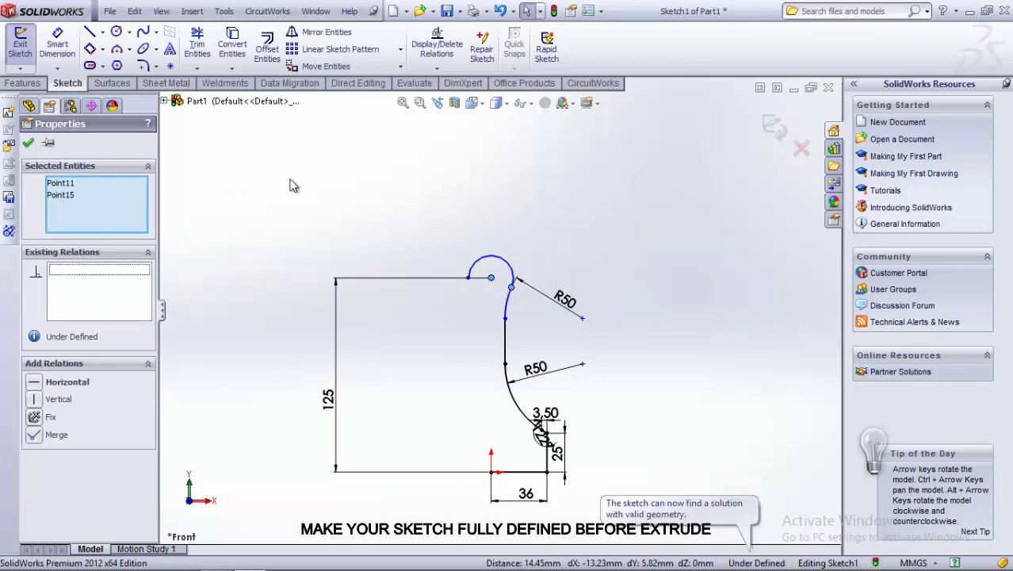
pyautogui.click(500, 262)
pyautogui.click(479, 226)
pyautogui.write('14')
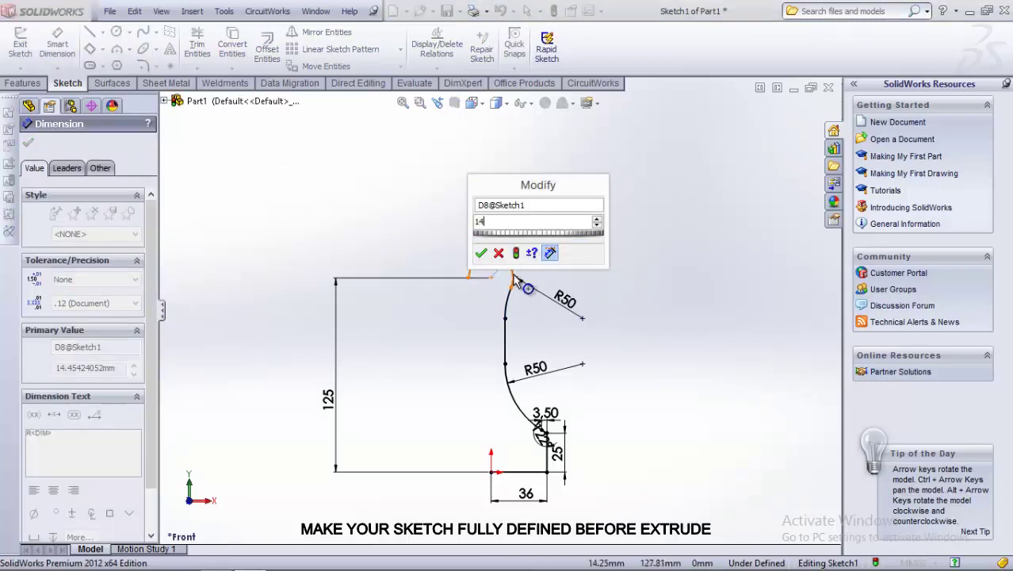
pyautogui.press('Return')
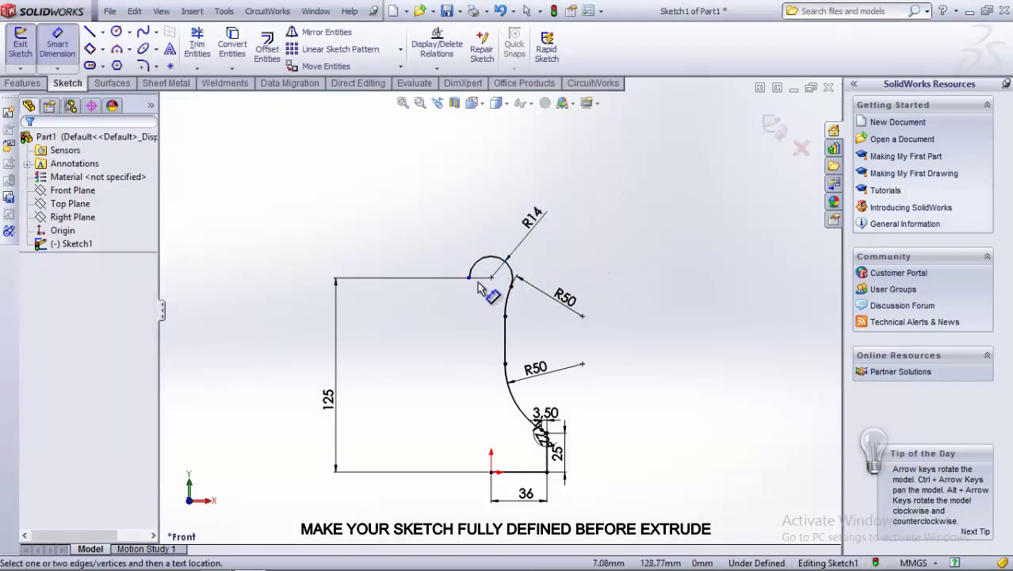
pyautogui.scroll(-2, 480, 287)
pyautogui.scroll(2, 508, 325)
pyautogui.scroll(2, 493, 361)
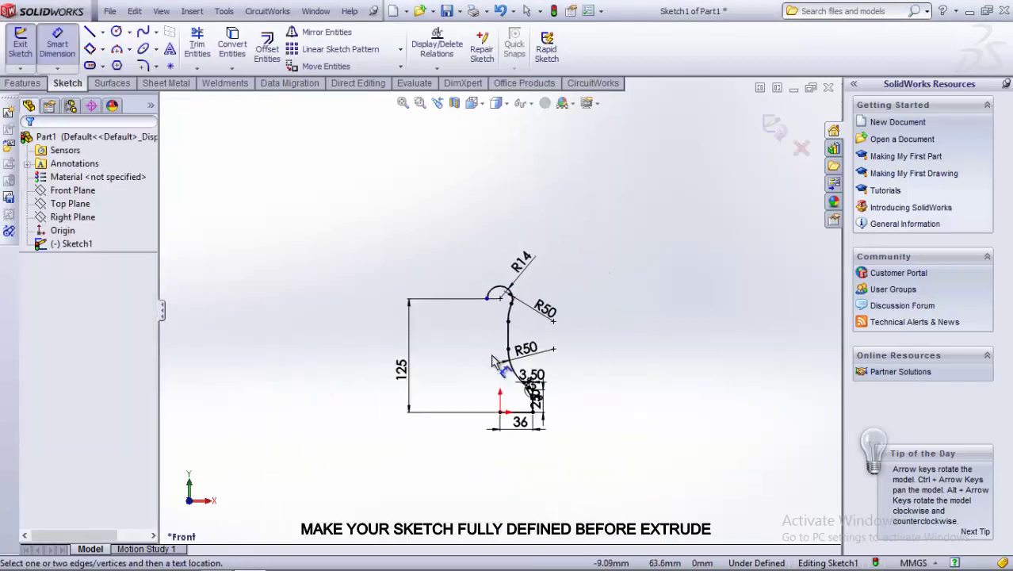
pyautogui.scroll(-2, 500, 385)
pyautogui.click(103, 32)
# - Draw a vertical centerline from the origin up past the top of the sketch
pyautogui.click(115, 61)
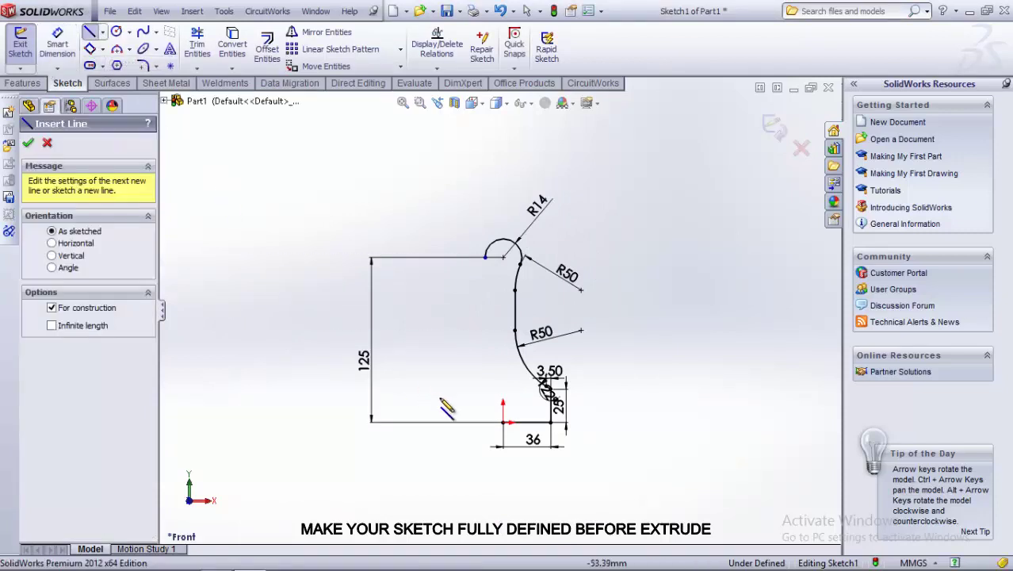
pyautogui.click(503, 422)
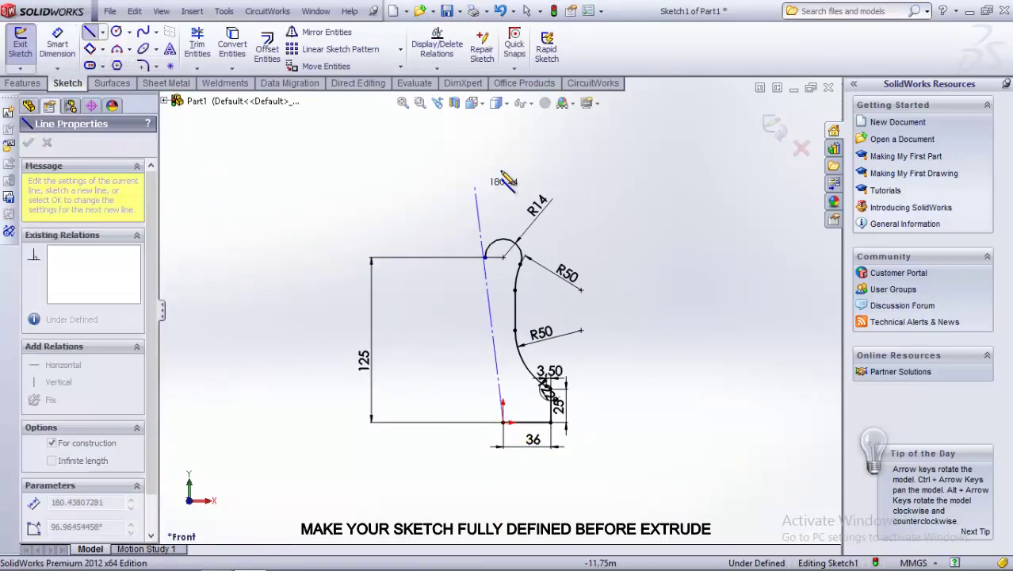
pyautogui.click(503, 168)
pyautogui.rightClick(423, 207)
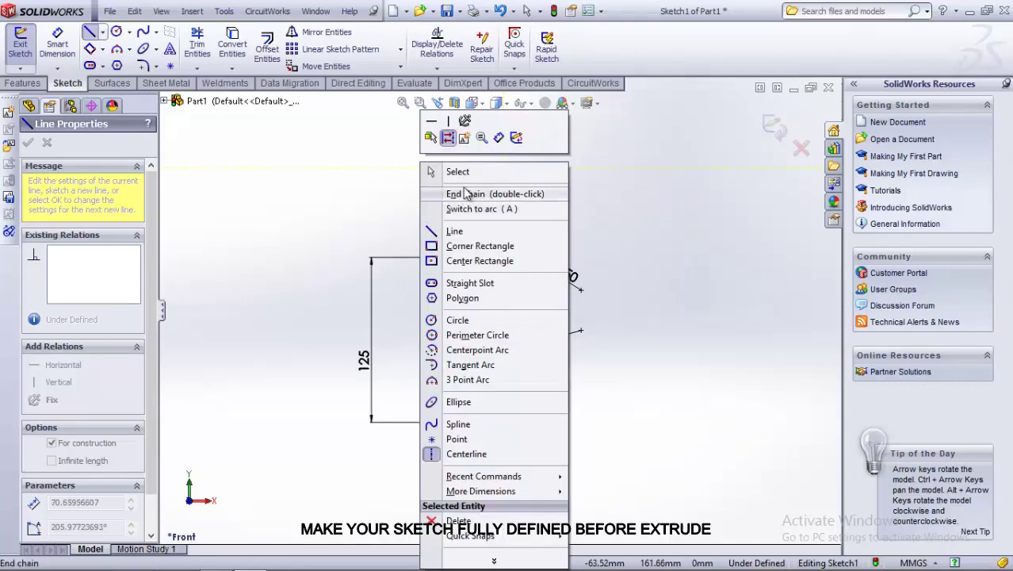
pyautogui.click(430, 169)
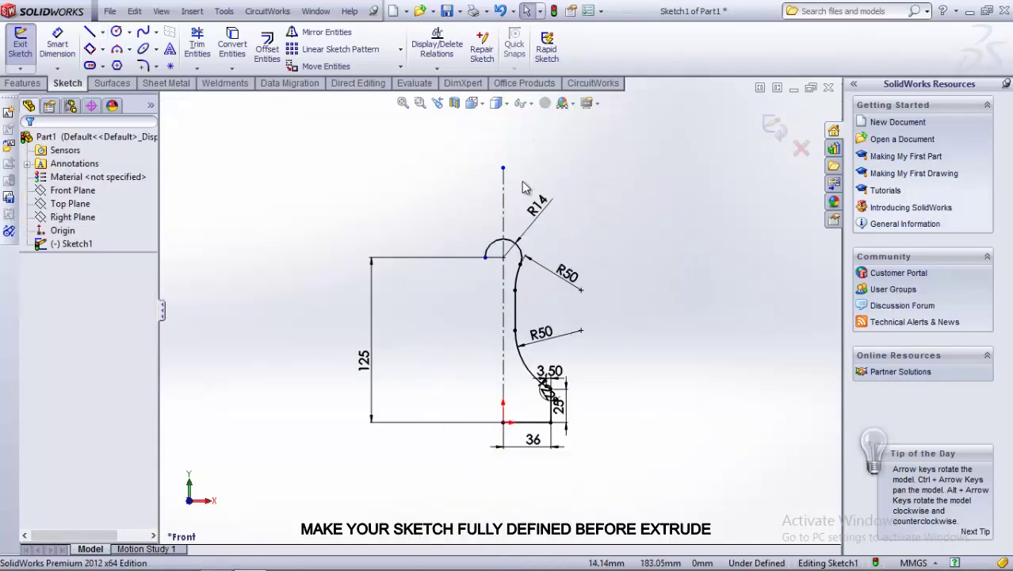
# - Power-trim away the left part of the R14 arc
pyautogui.click(197, 44)
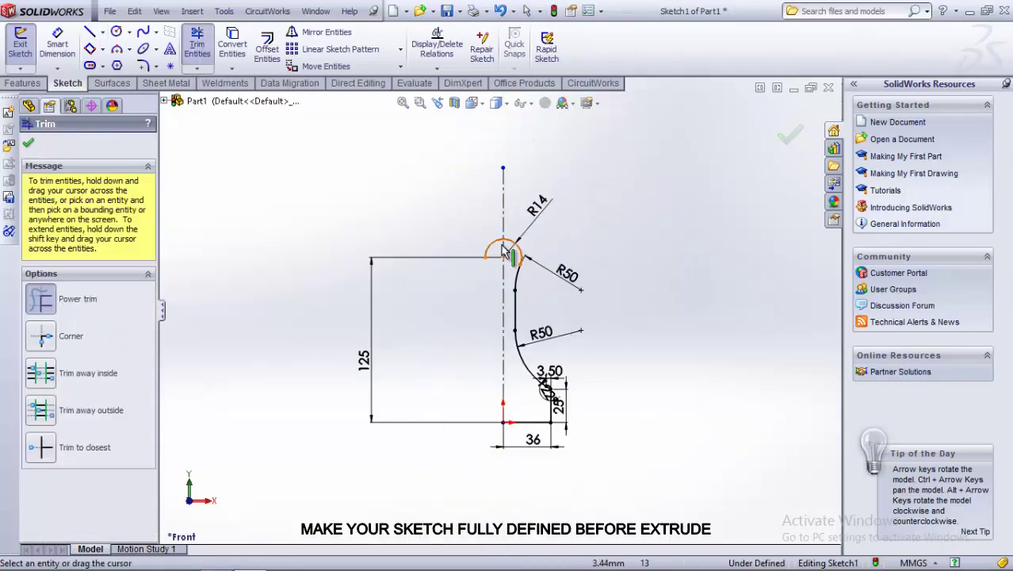
pyautogui.click(494, 251)
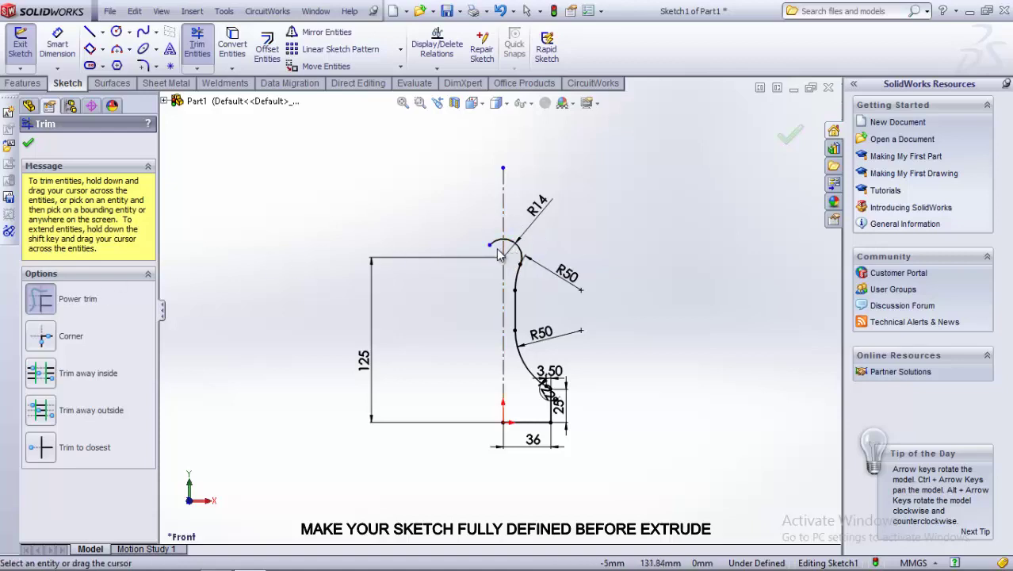
pyautogui.scroll(-3, 498, 254)
pyautogui.scroll(2, 498, 255)
pyautogui.click(476, 185)
pyautogui.scroll(3, 451, 209)
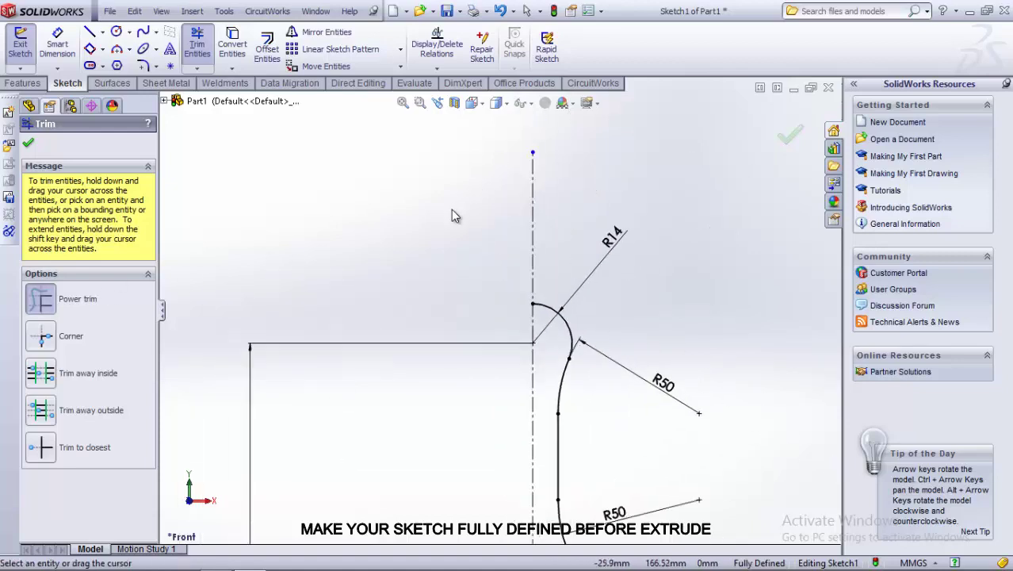
pyautogui.scroll(1, 448, 221)
pyautogui.click(28, 142)
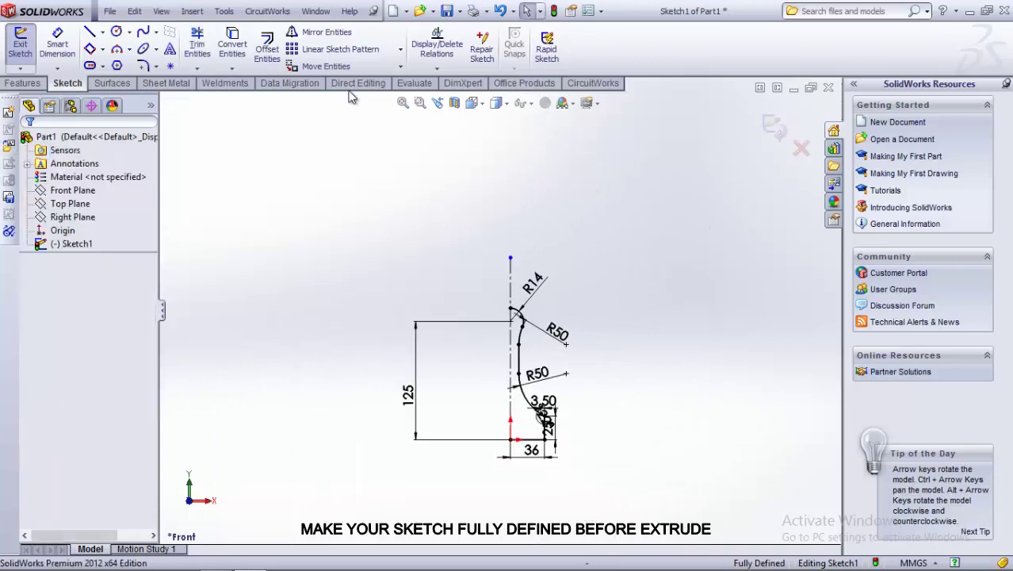
# - Mirror the right-hand profile curves about the vertical centerline
pyautogui.click(317, 31)
pyautogui.scroll(-2, 522, 371)
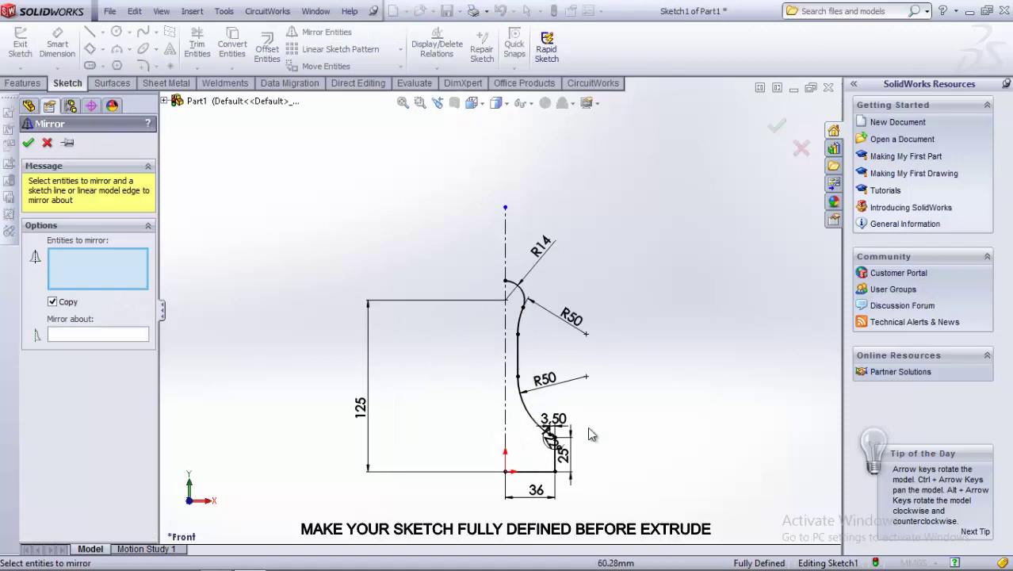
pyautogui.moveTo(590, 435); pyautogui.dragTo(515, 268)
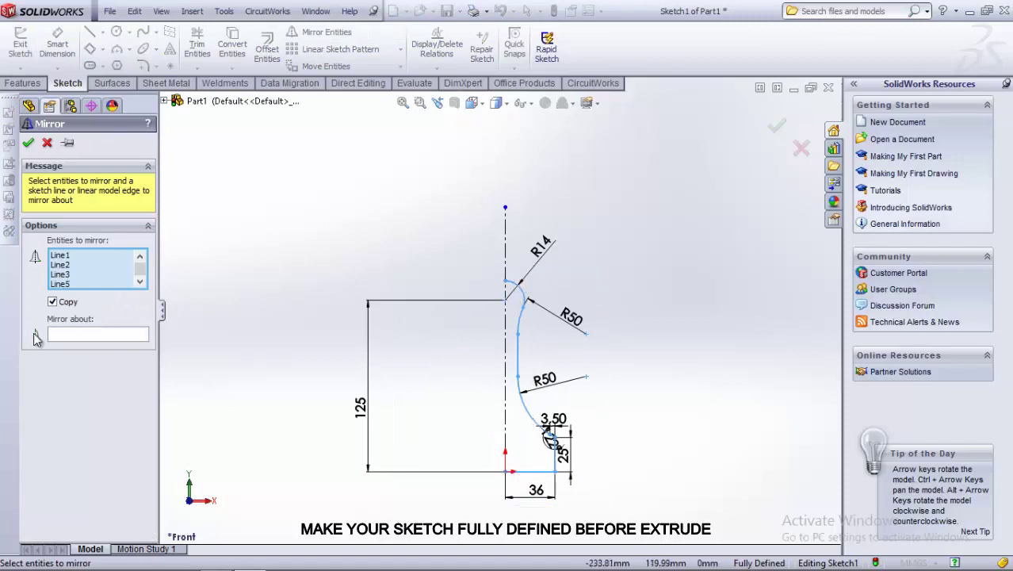
pyautogui.click(84, 336)
pyautogui.click(506, 250)
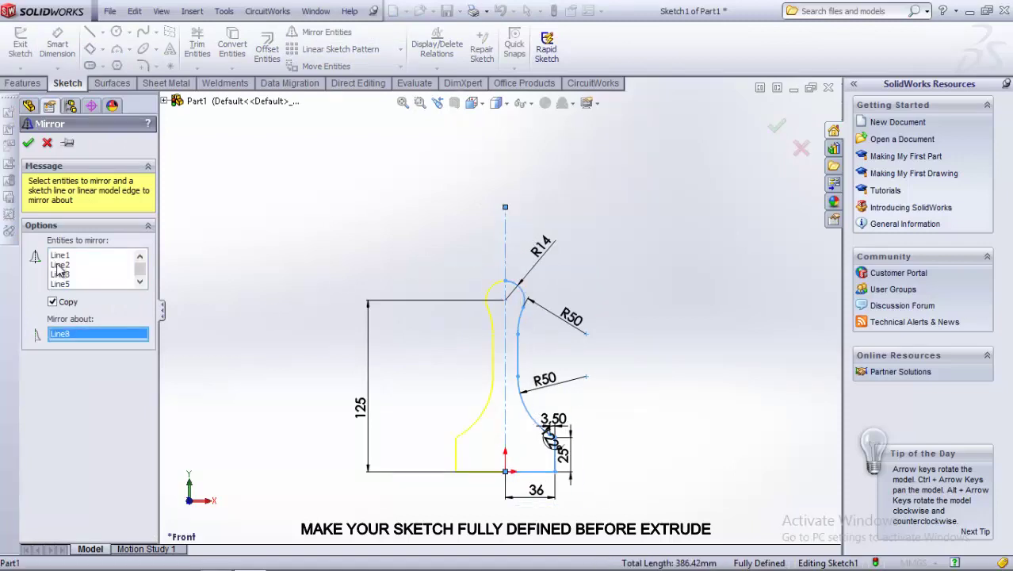
pyautogui.click(28, 143)
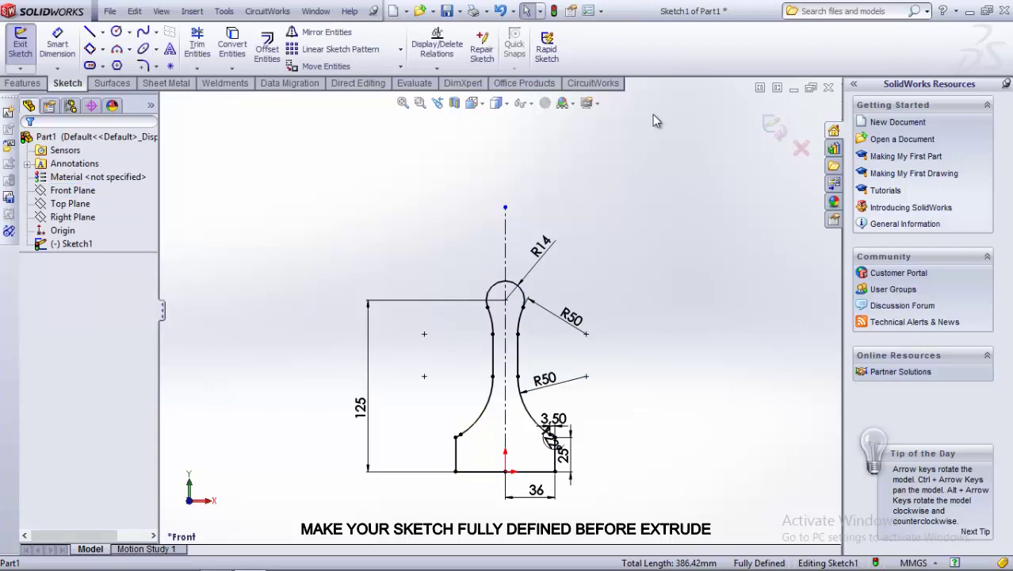
# - Draw circles centred on the top boss and on the origin
pyautogui.click(116, 31)
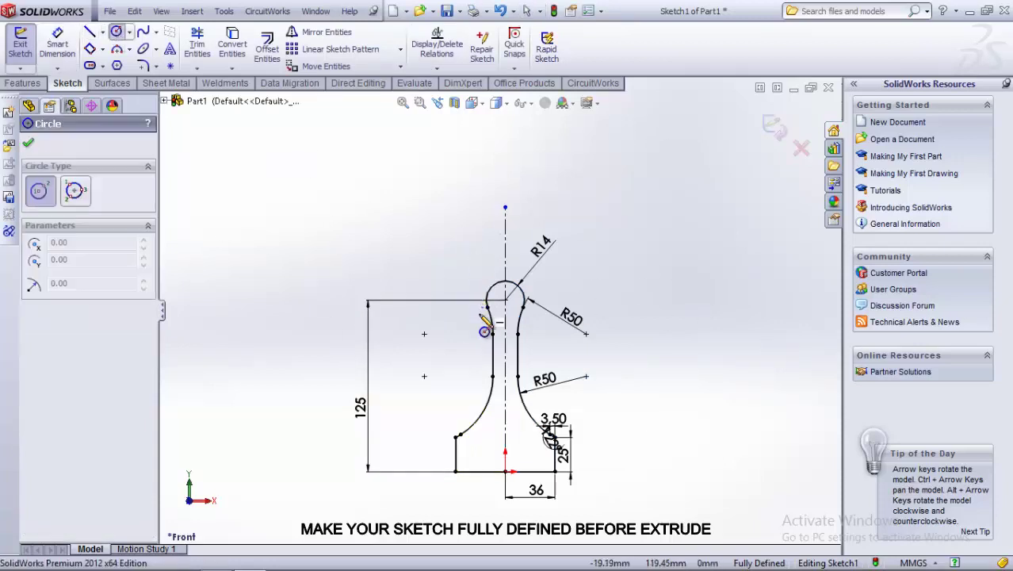
pyautogui.click(505, 299)
pyautogui.click(505, 225)
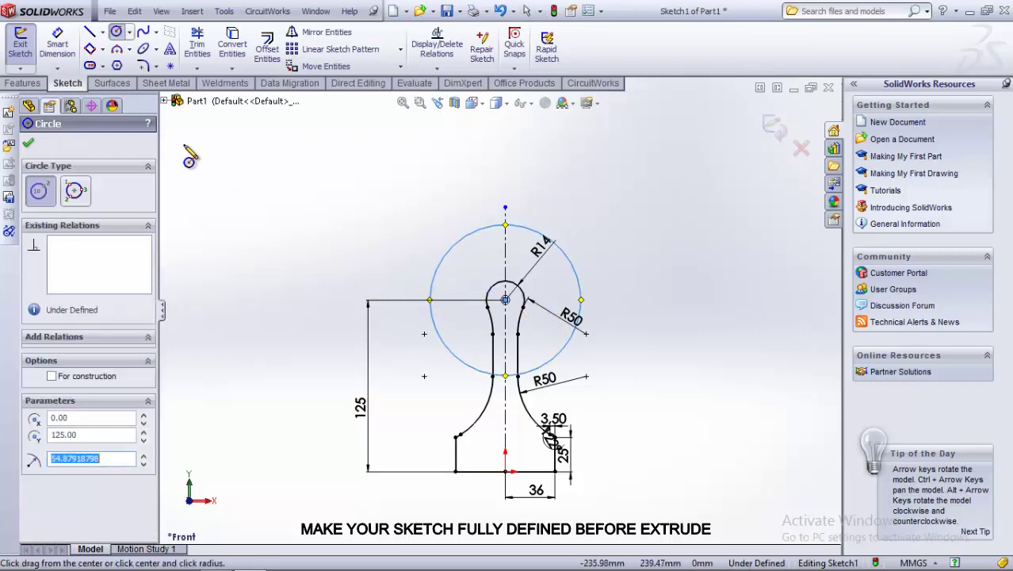
pyautogui.click(505, 472)
pyautogui.click(476, 503)
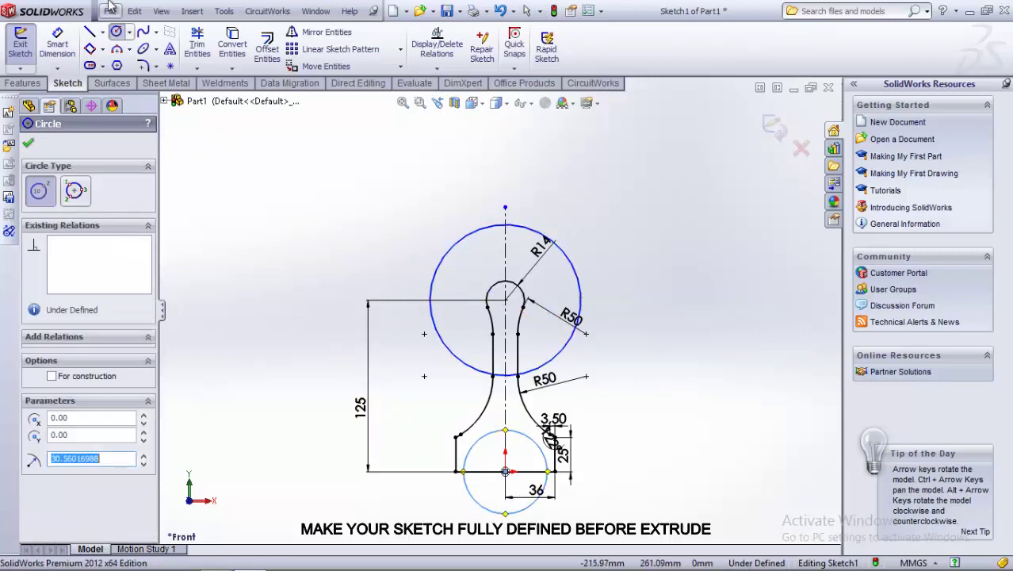
# - Dimension the top circle to Ø18 and the bottom circle to Ø50
pyautogui.click(57, 41)
pyautogui.click(453, 247)
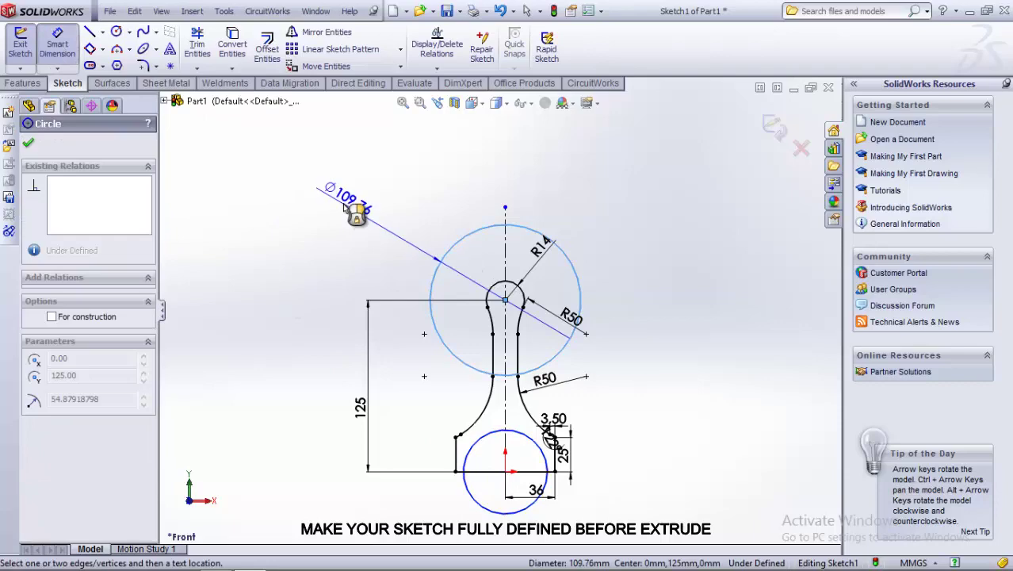
pyautogui.click(347, 205)
pyautogui.write('18')
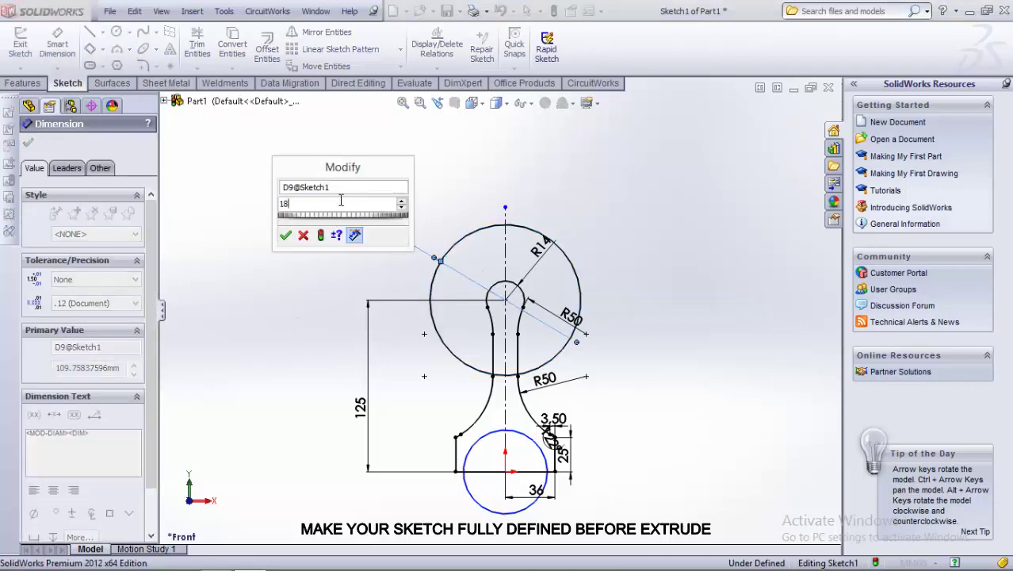
pyautogui.press('Return')
pyautogui.click(468, 493)
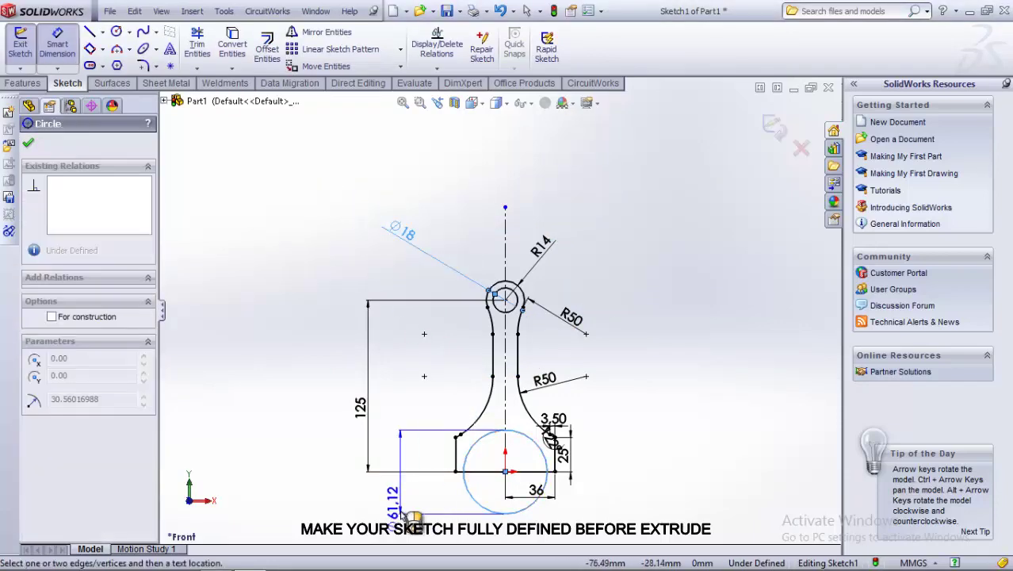
pyautogui.click(404, 516)
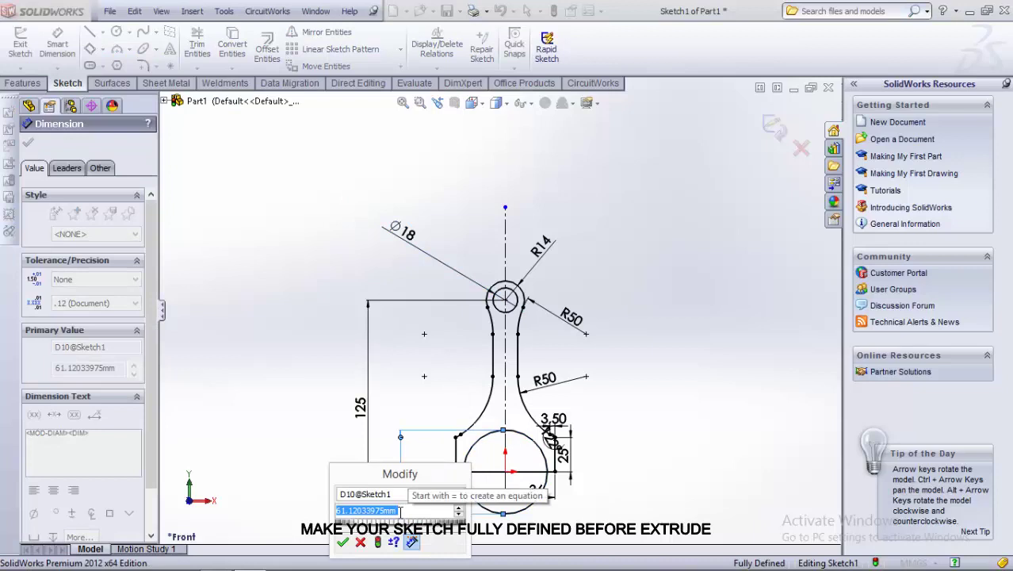
pyautogui.write('50')
pyautogui.press('Return')
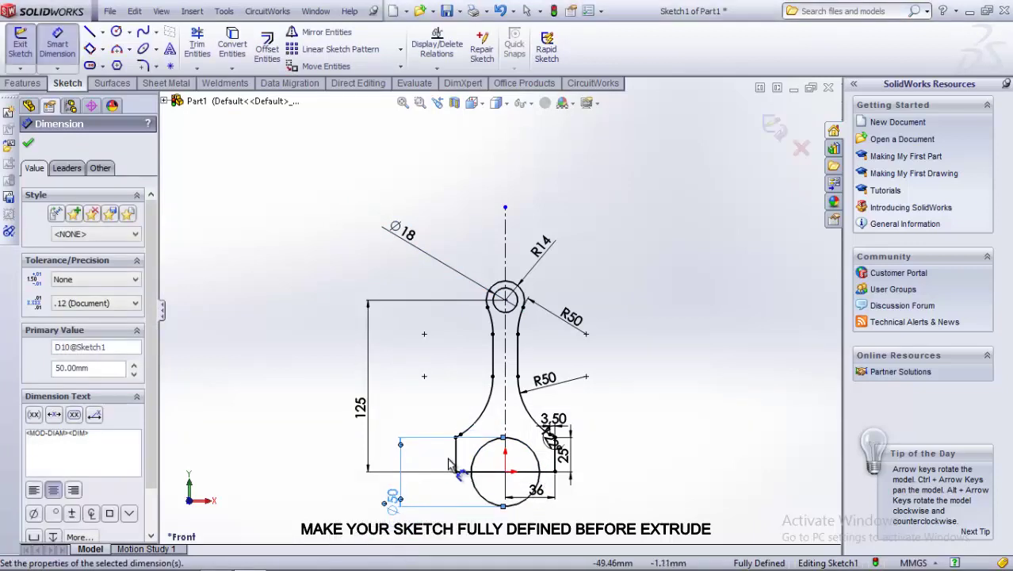
pyautogui.click(28, 143)
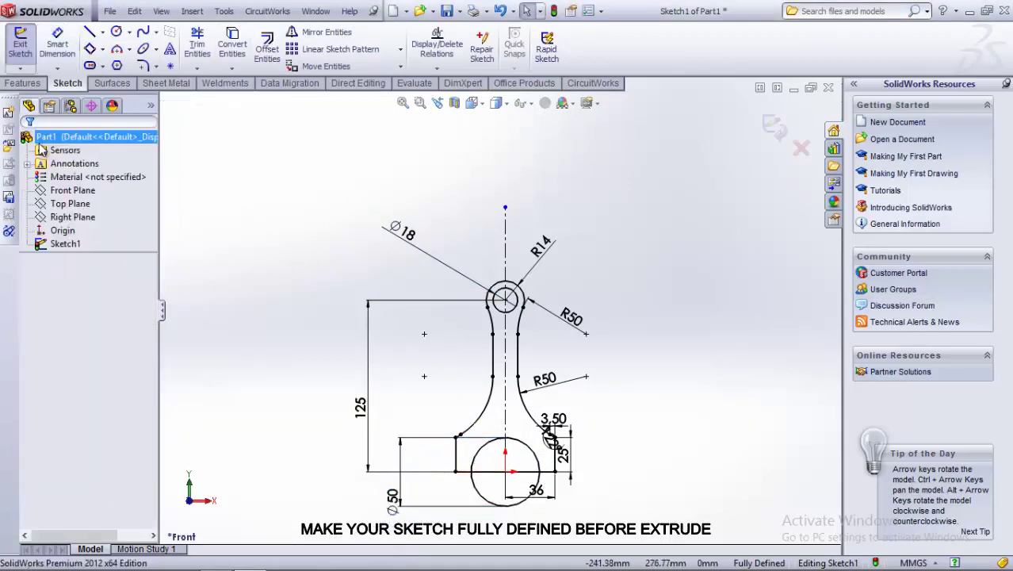
pyautogui.click(197, 43)
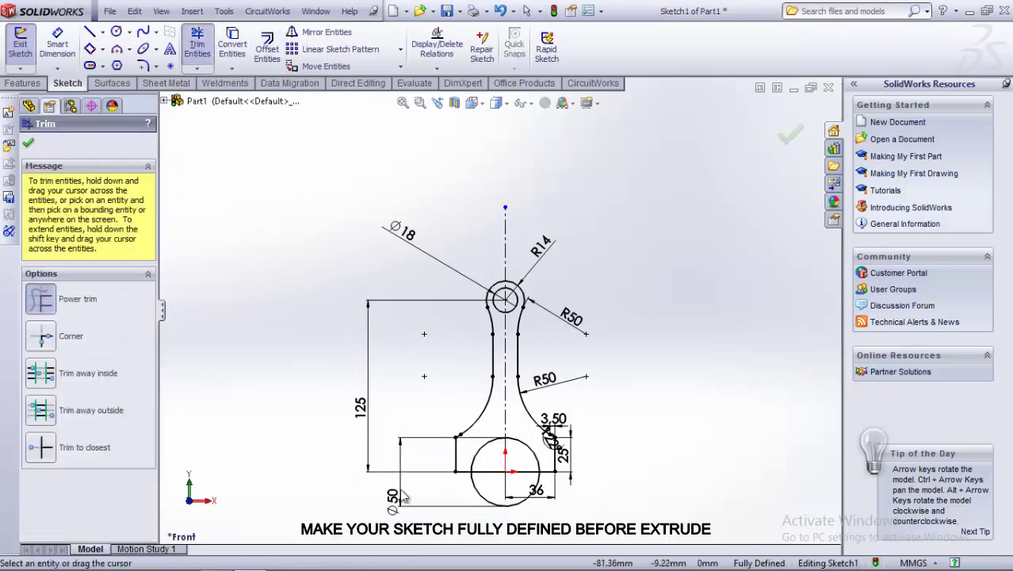
# - Power-trim the Ø50 circle's lower arc and the base line segment beneath the arch
pyautogui.moveTo(480, 484); pyautogui.dragTo(467, 498)
pyautogui.click(490, 472)
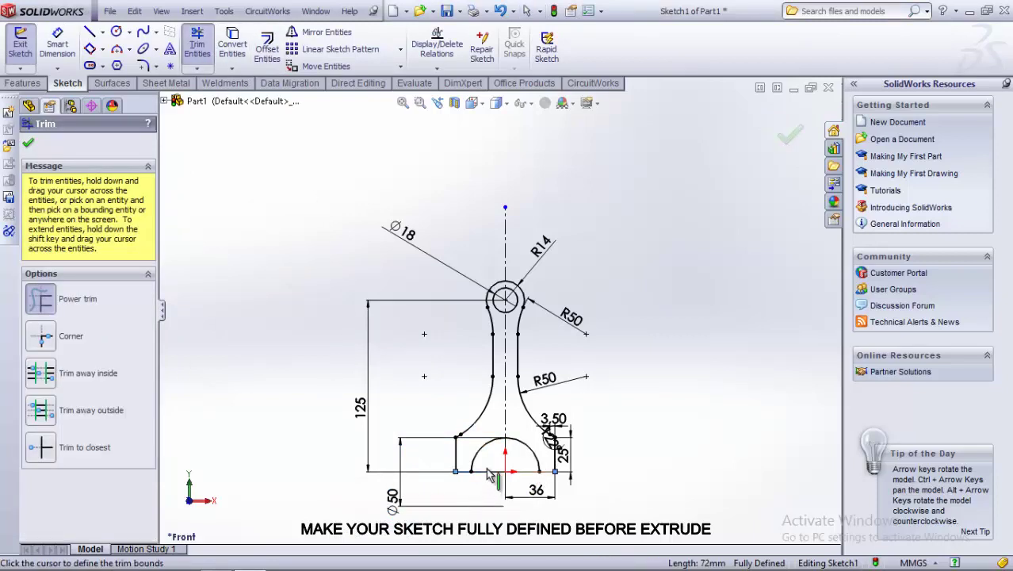
pyautogui.moveTo(520, 481); pyautogui.dragTo(469, 352)
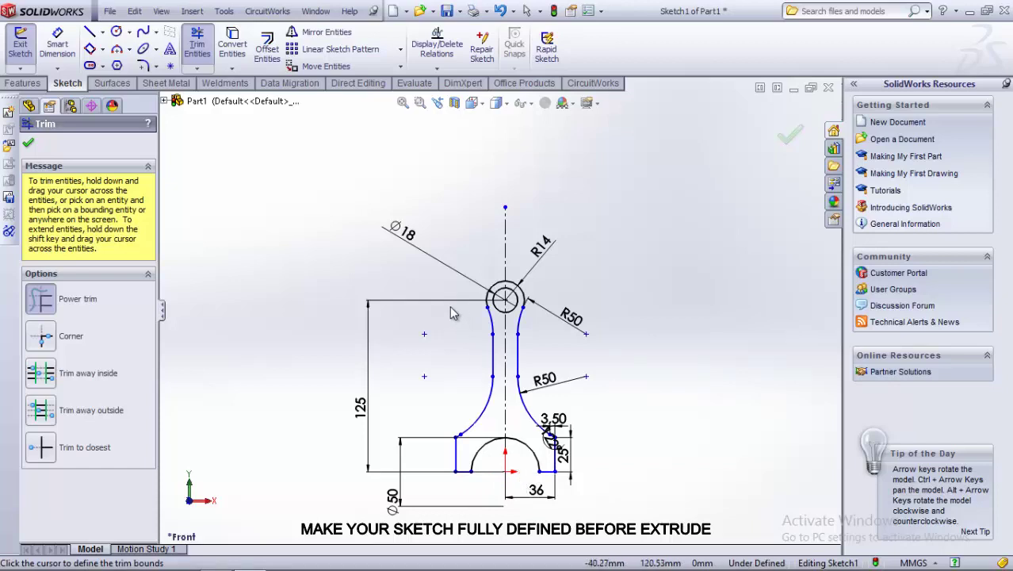
# - End trimming and review the sketch's relations in Display/Delete Relations
pyautogui.click(28, 144)
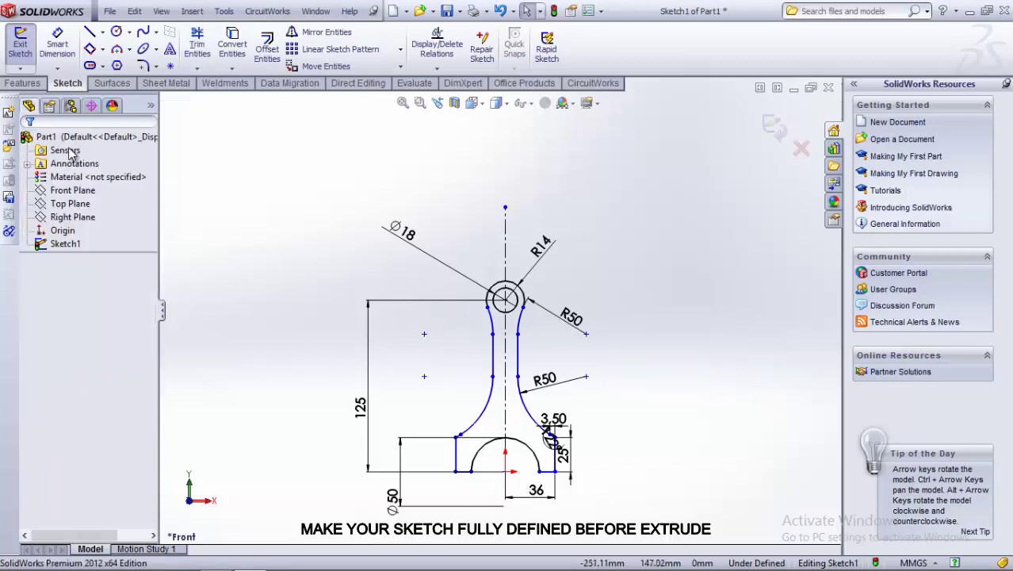
pyautogui.rightClick(196, 171)
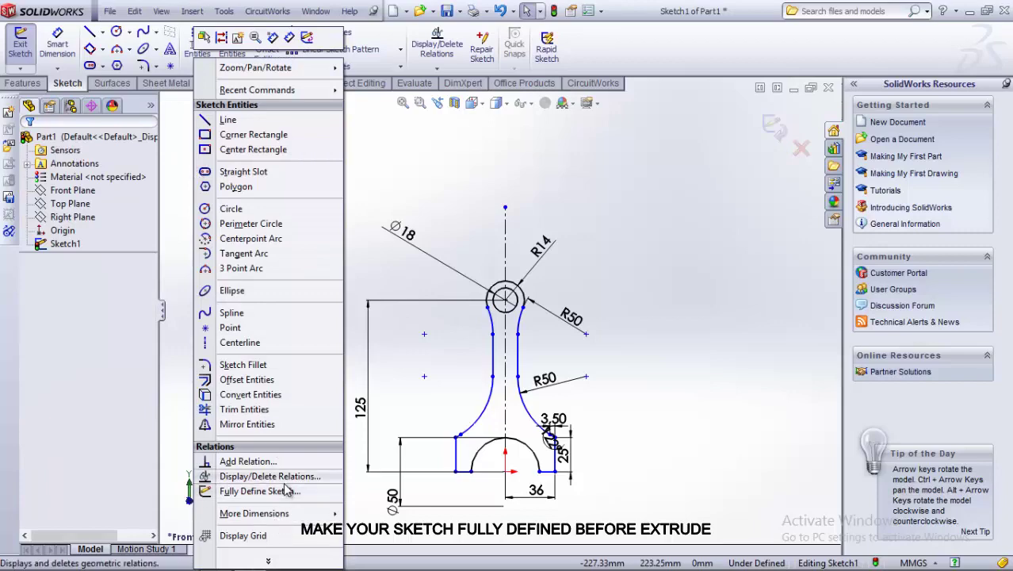
pyautogui.click(259, 476)
pyautogui.click(29, 144)
# - Run Fully Define Sketch, calculate the missing relations and accept them
pyautogui.rightClick(196, 167)
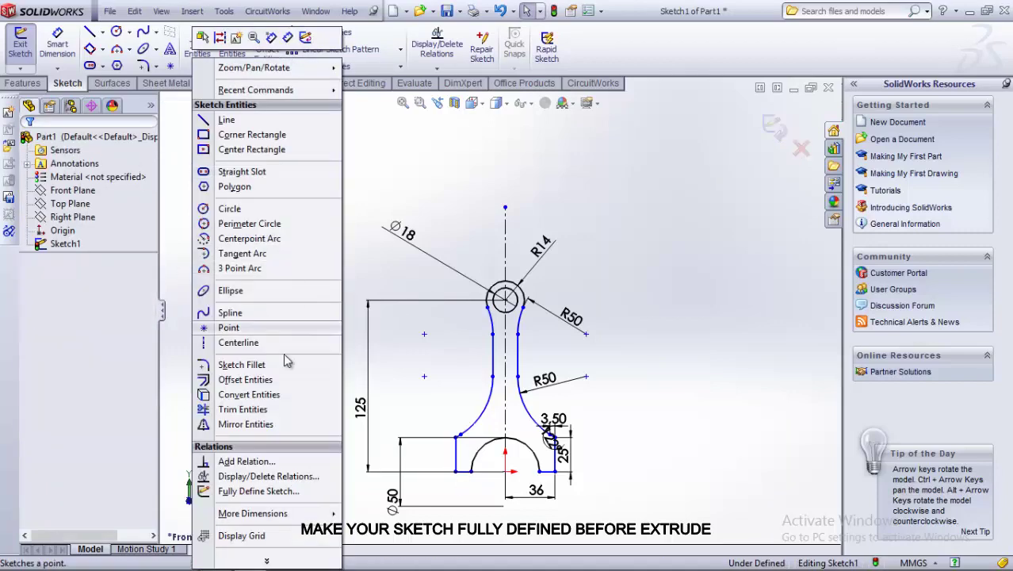
pyautogui.click(258, 491)
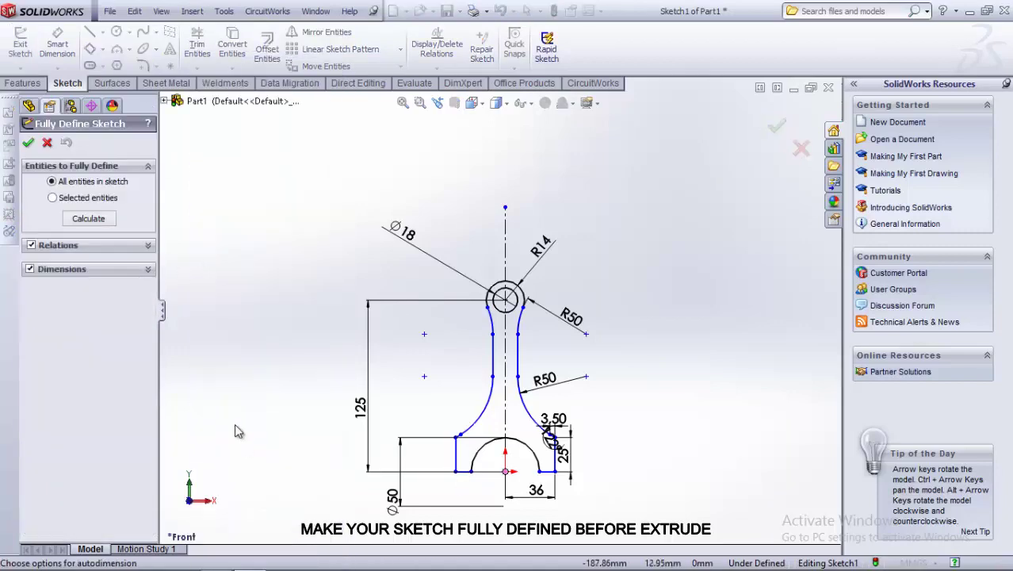
pyautogui.click(77, 219)
pyautogui.click(28, 143)
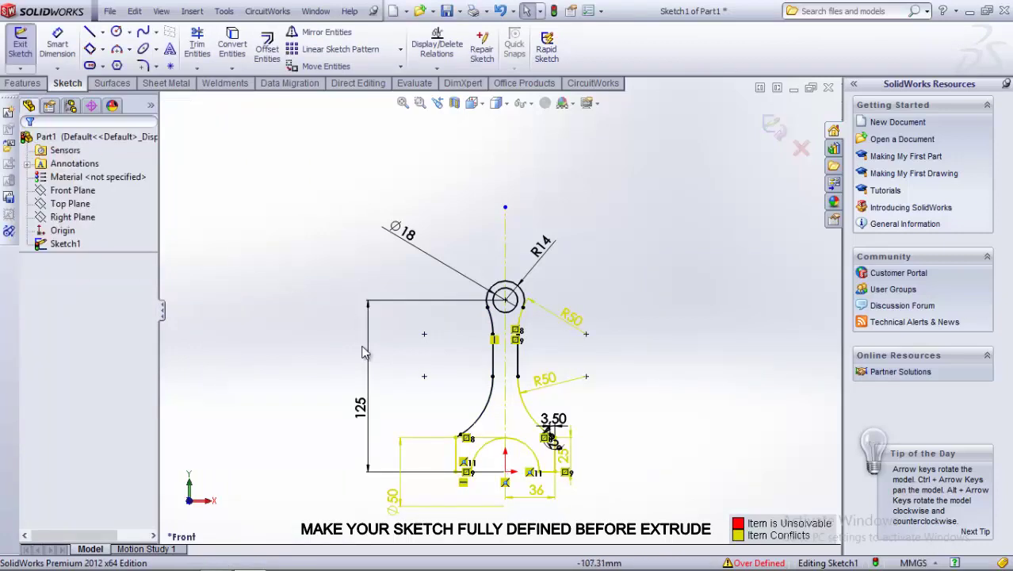
# - Delete the conflicting Ø50 and R50 dimensions from the sketch
pyautogui.click(393, 497)
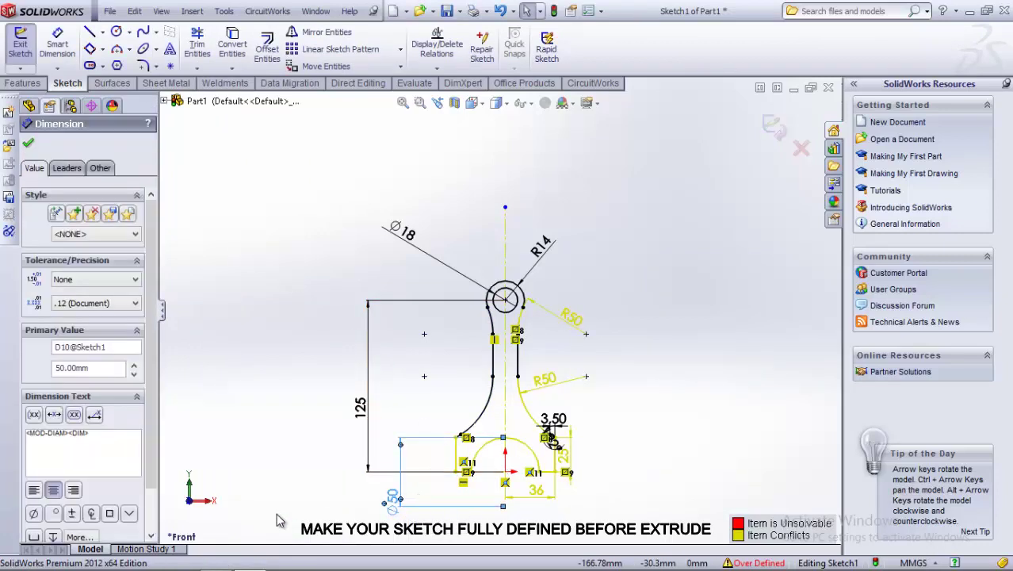
pyautogui.press('Delete')
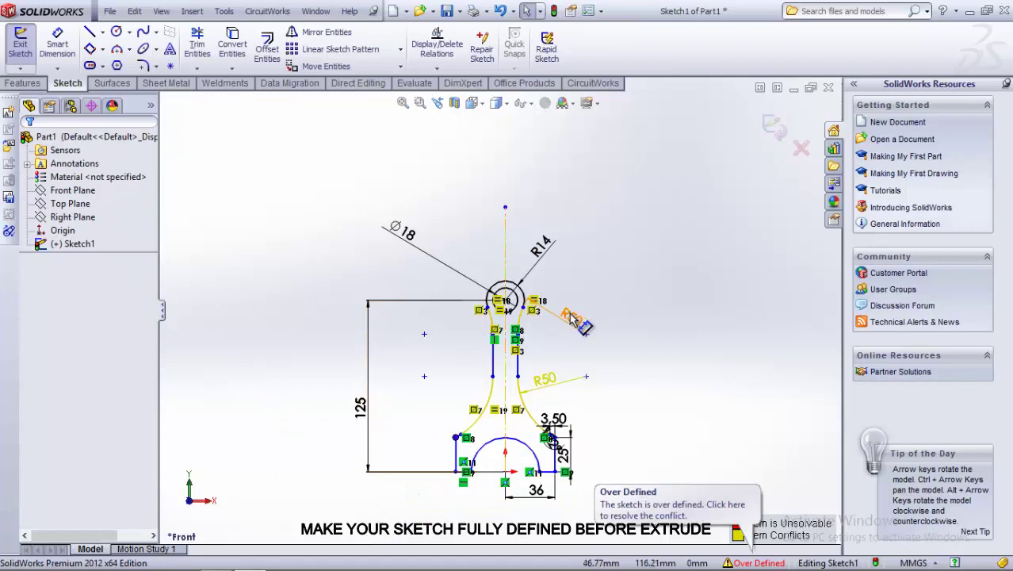
pyautogui.click(571, 317)
pyautogui.press('Delete')
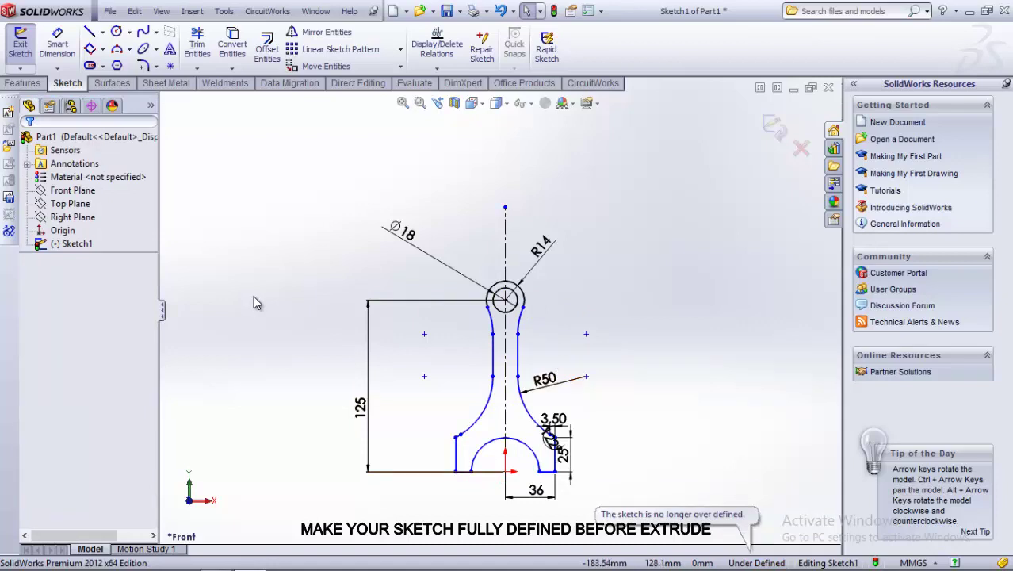
# - Dimension the outer vertical lines to a 72 mm width and the lower arc to R25
pyautogui.click(58, 43)
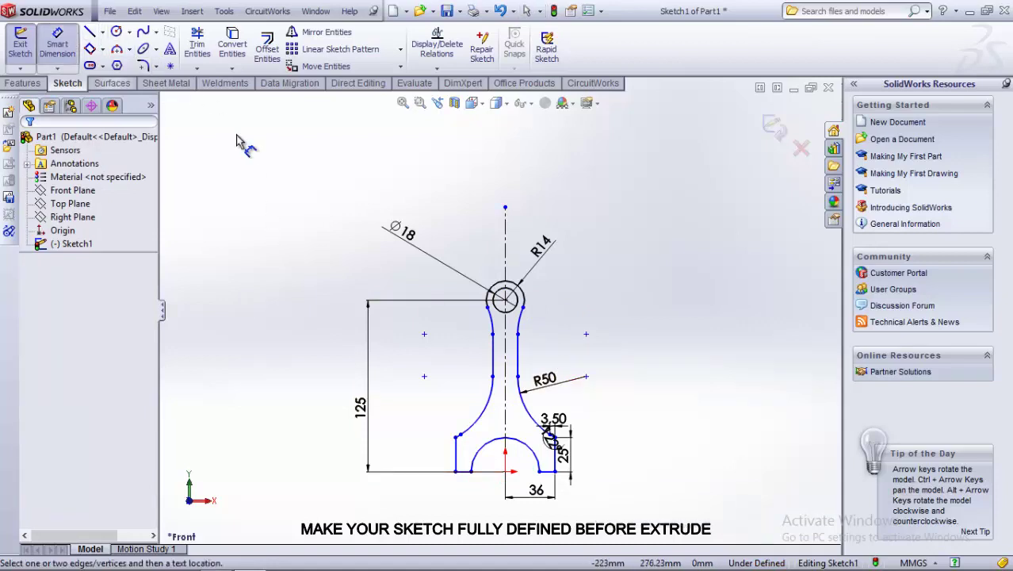
pyautogui.click(456, 452)
pyautogui.click(555, 458)
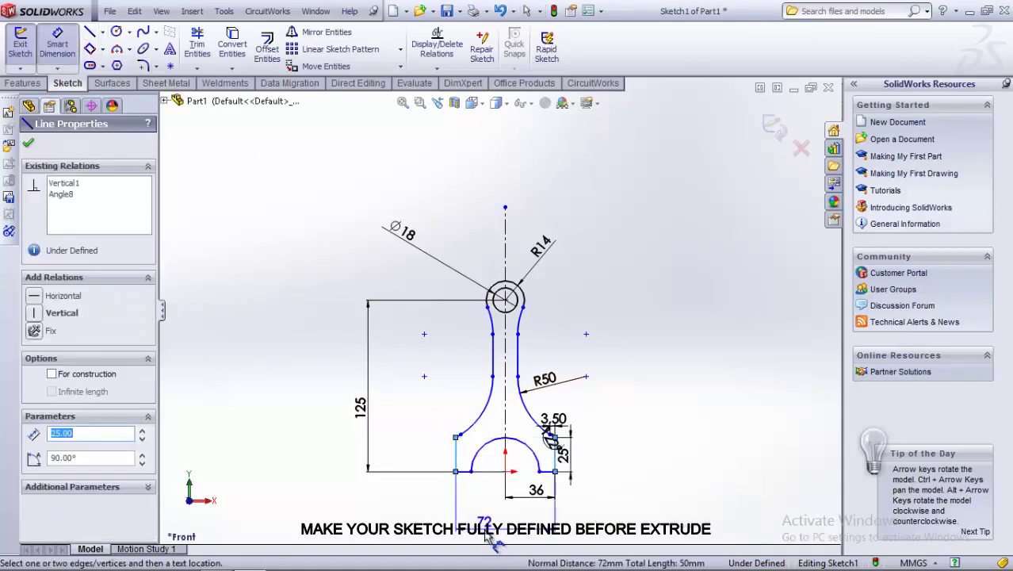
pyautogui.click(489, 536)
pyautogui.click(427, 559)
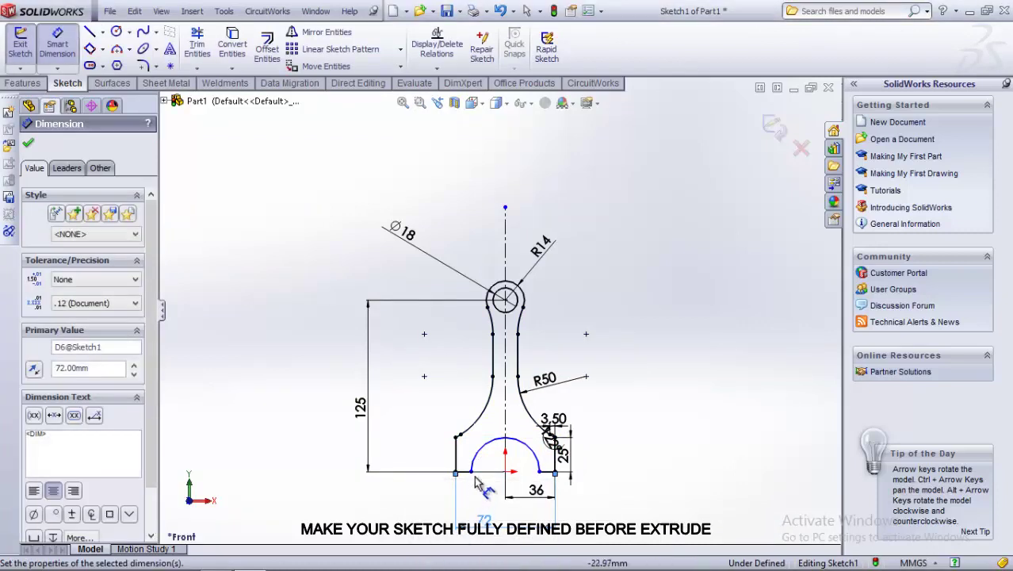
pyautogui.click(478, 450)
pyautogui.click(450, 426)
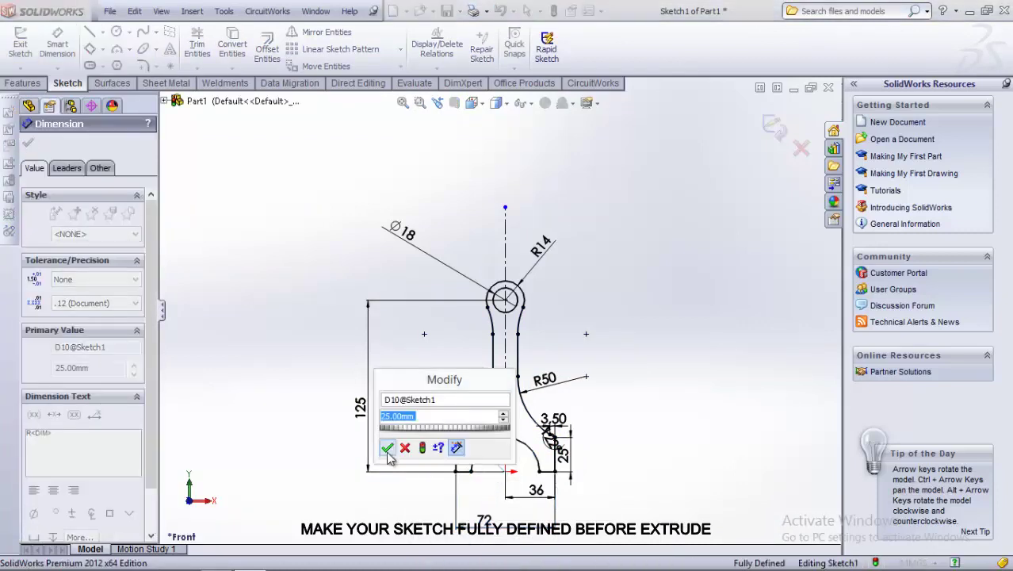
pyautogui.click(388, 450)
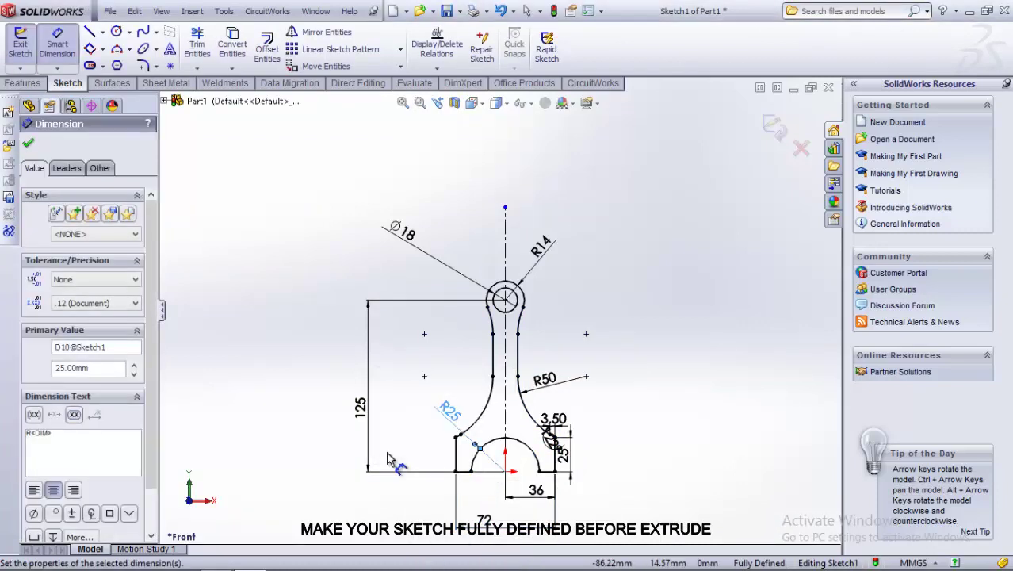
pyautogui.click(28, 143)
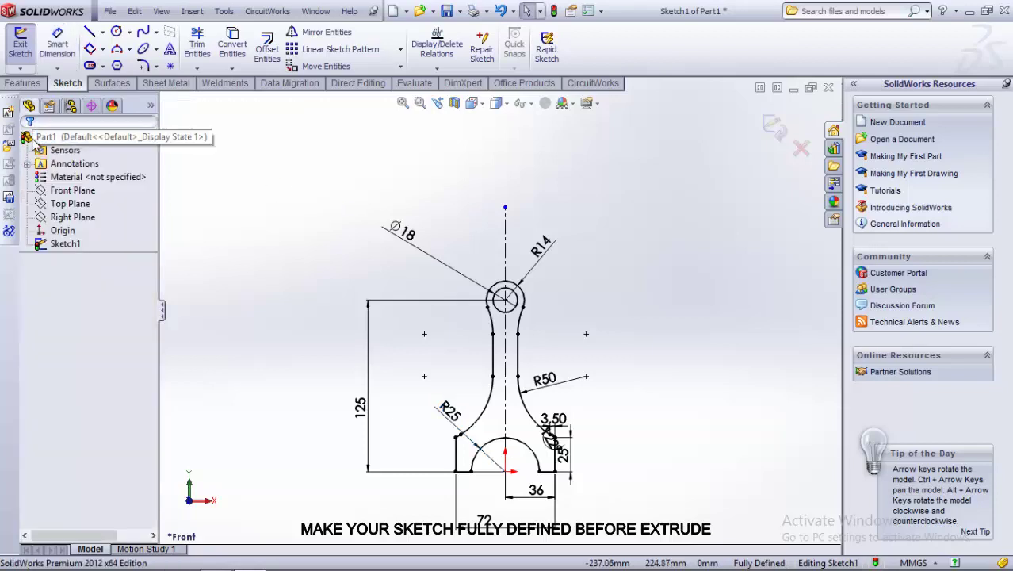
pyautogui.click(23, 82)
# - Extrude the connecting-rod sketch Mid Plane to a 15 mm depth as Boss-Extrude1
pyautogui.click(39, 49)
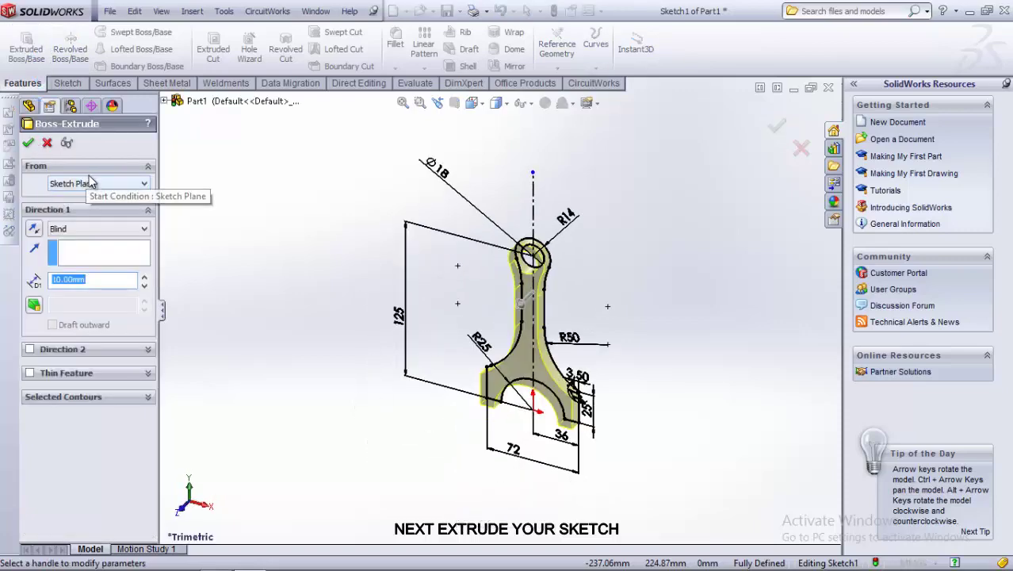
pyautogui.click(76, 229)
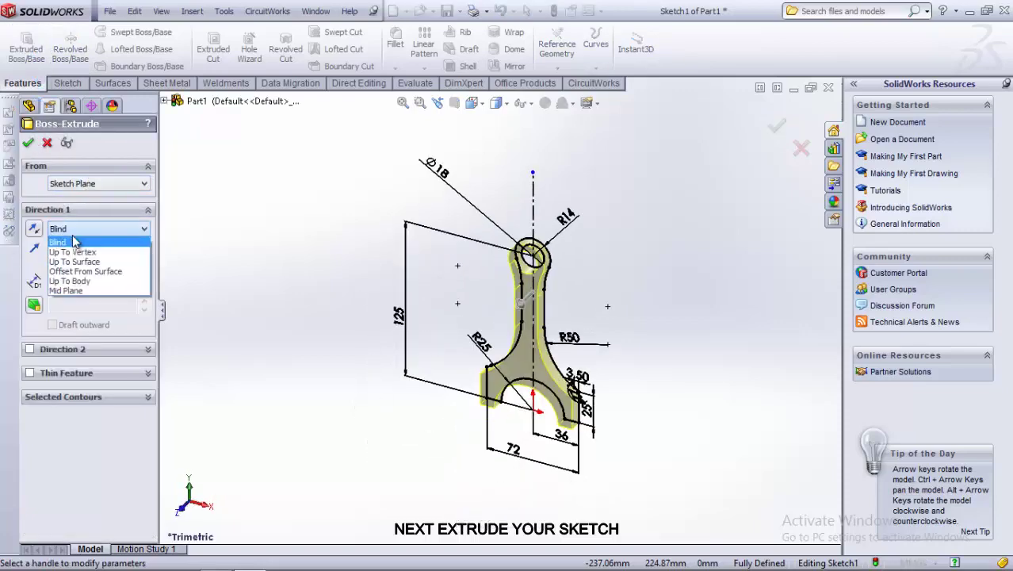
pyautogui.click(71, 290)
pyautogui.moveTo(531, 285)
pyautogui.mouseDown(button='middle')
pyautogui.moveTo(468, 290)
pyautogui.moveTo(487, 282)
pyautogui.mouseUp(button='middle')
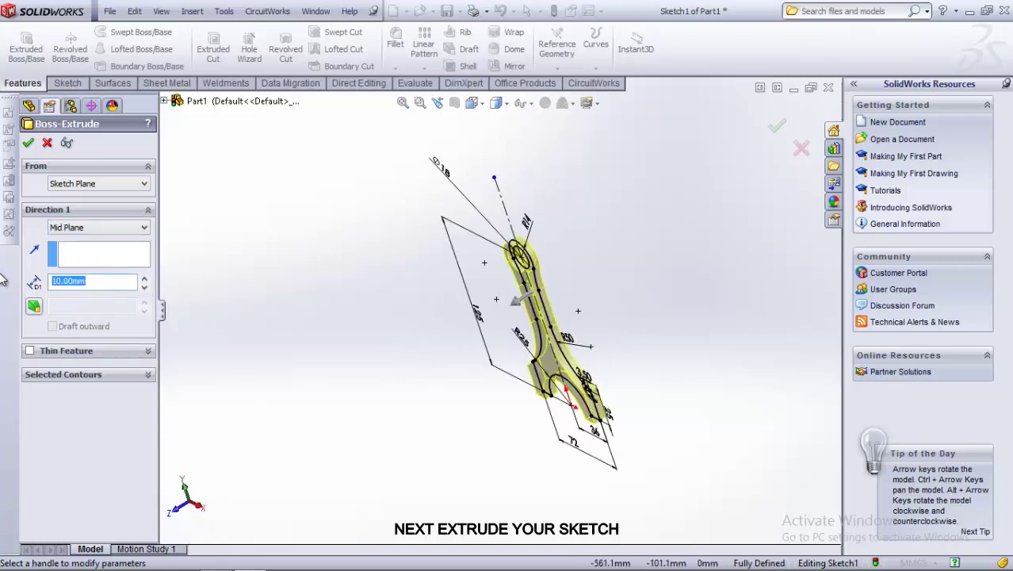
pyautogui.write('15')
pyautogui.press('Return')
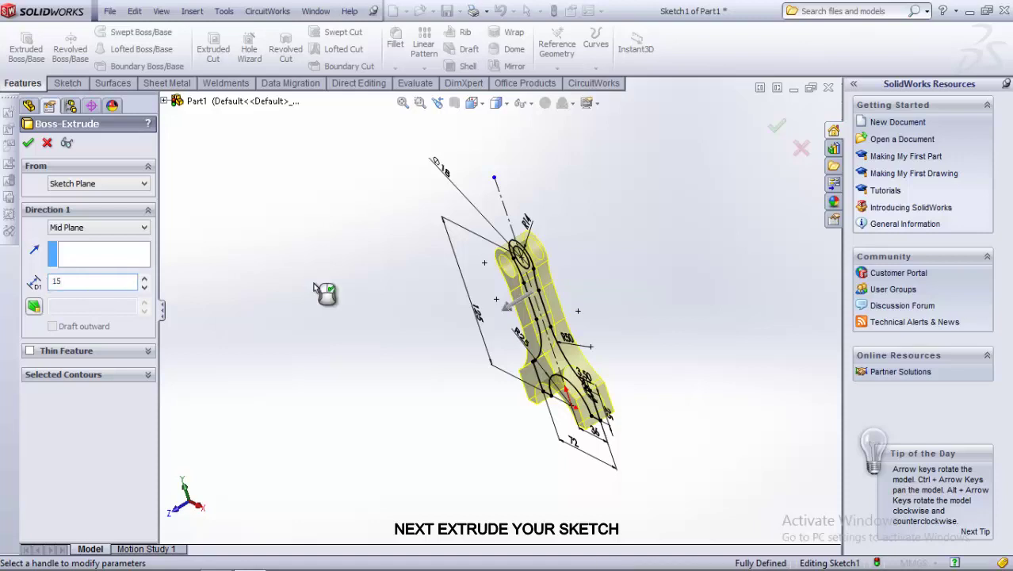
pyautogui.press('Return')
pyautogui.click(28, 142)
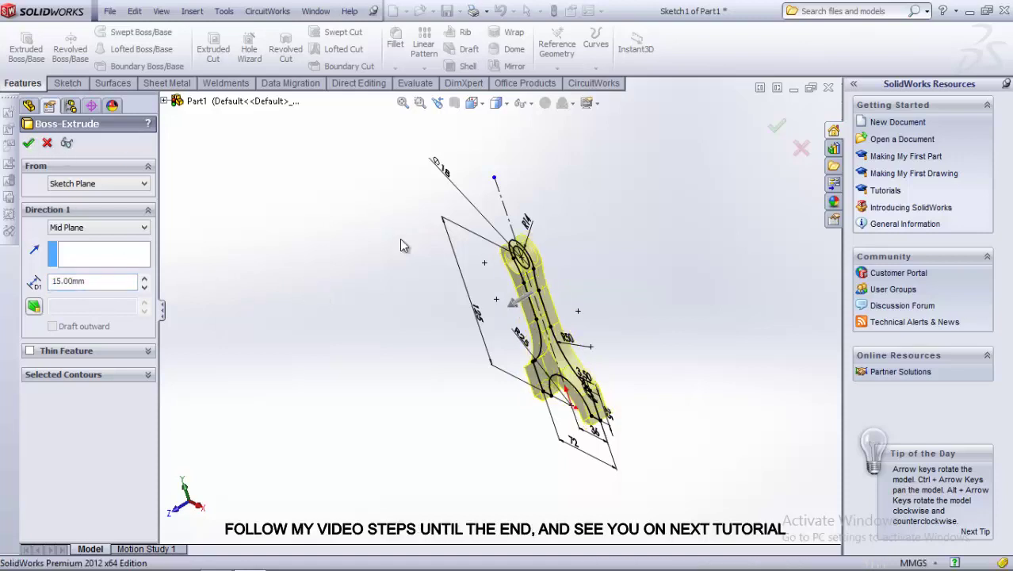
pyautogui.moveTo(553, 224); pyautogui.dragTo(610, 296, button='middle')
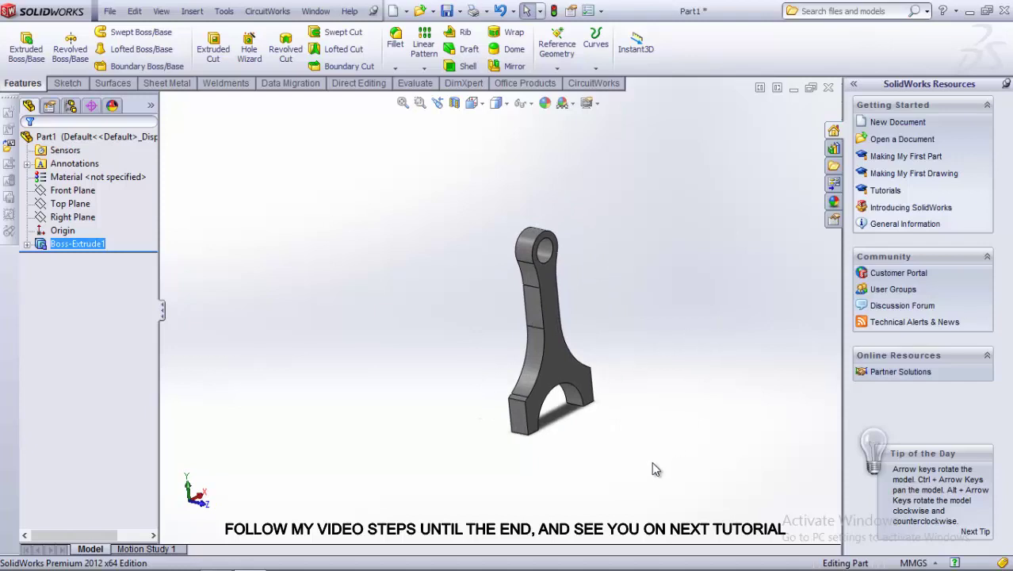
# - Start a new sketch on the rod's front face and view it Normal To
pyautogui.click(561, 366)
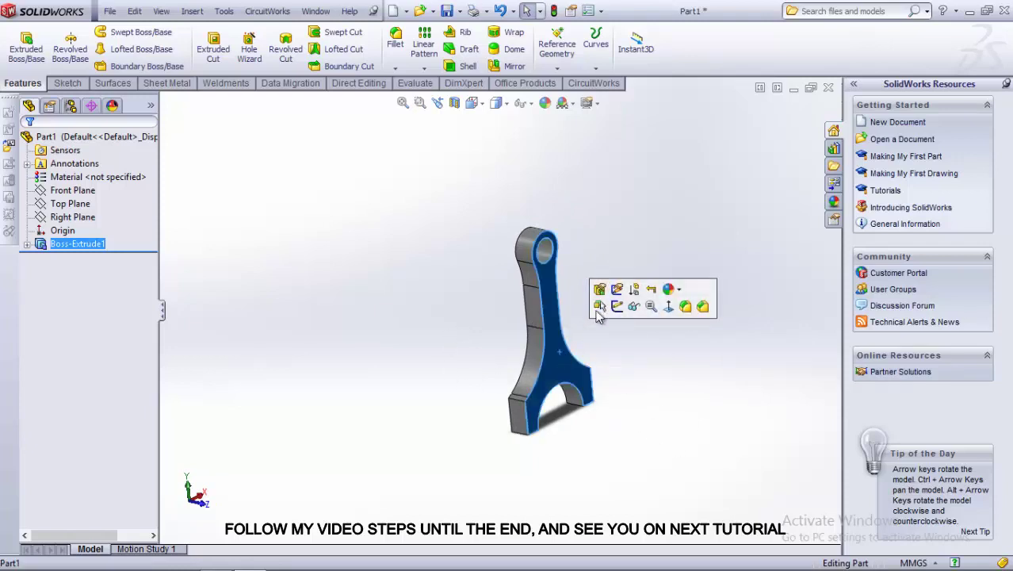
pyautogui.click(617, 307)
pyautogui.click(472, 103)
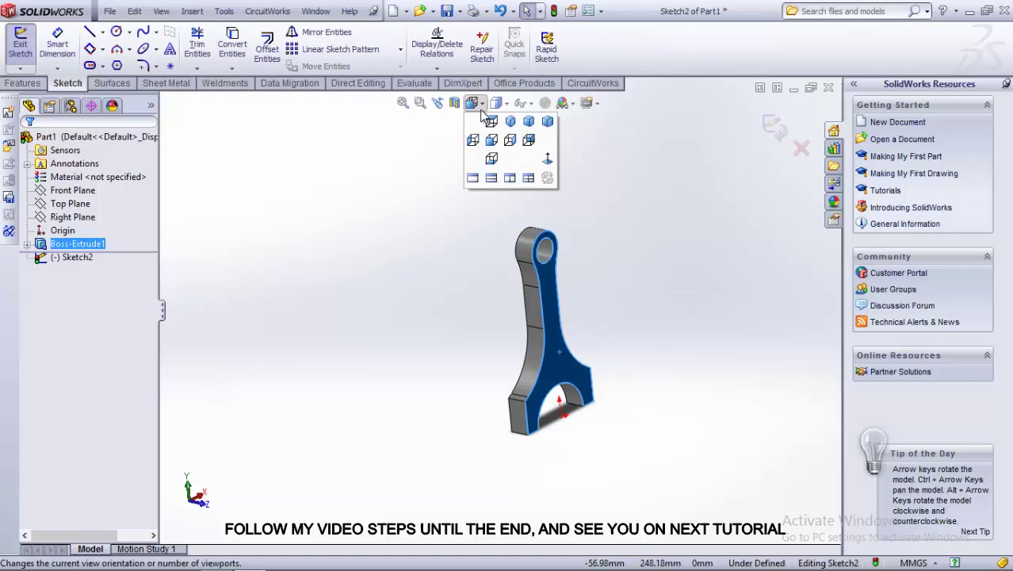
pyautogui.click(550, 154)
# - Draw a circle centred on the origin and dimension it to Ø60
pyautogui.click(116, 32)
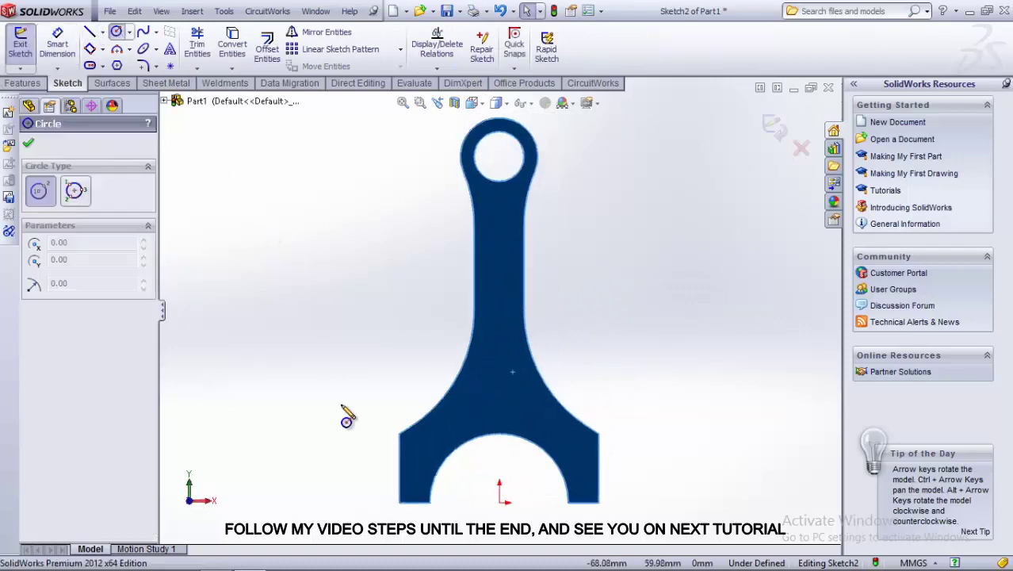
pyautogui.click(500, 505)
pyautogui.click(399, 503)
pyautogui.scroll(-2, 500, 476)
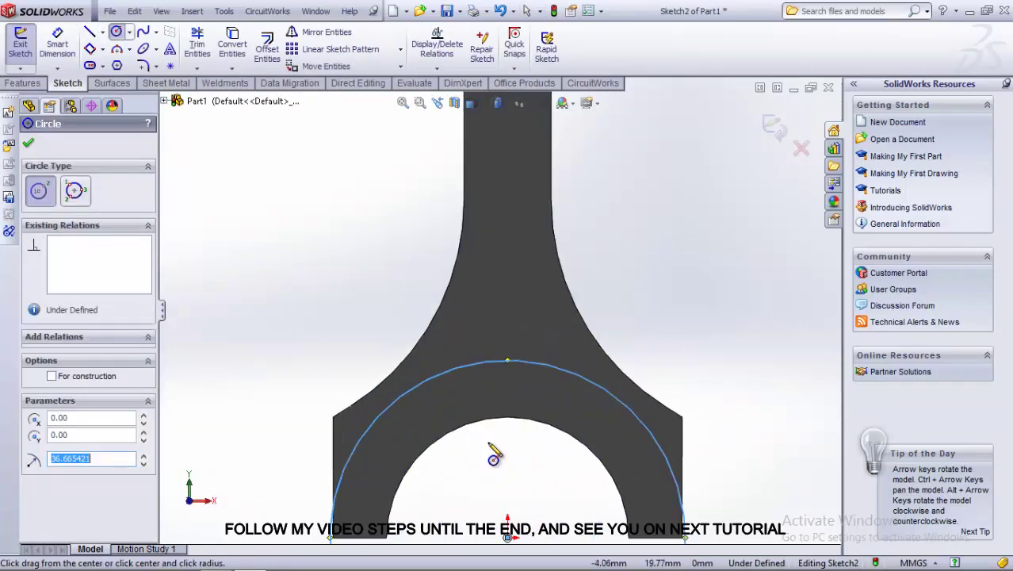
pyautogui.scroll(2, 493, 452)
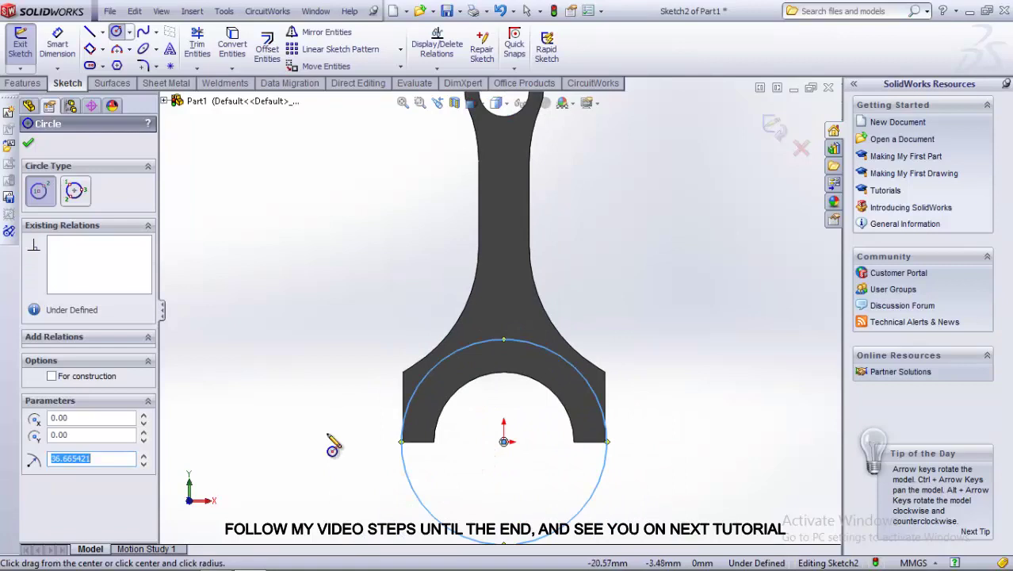
pyautogui.click(57, 44)
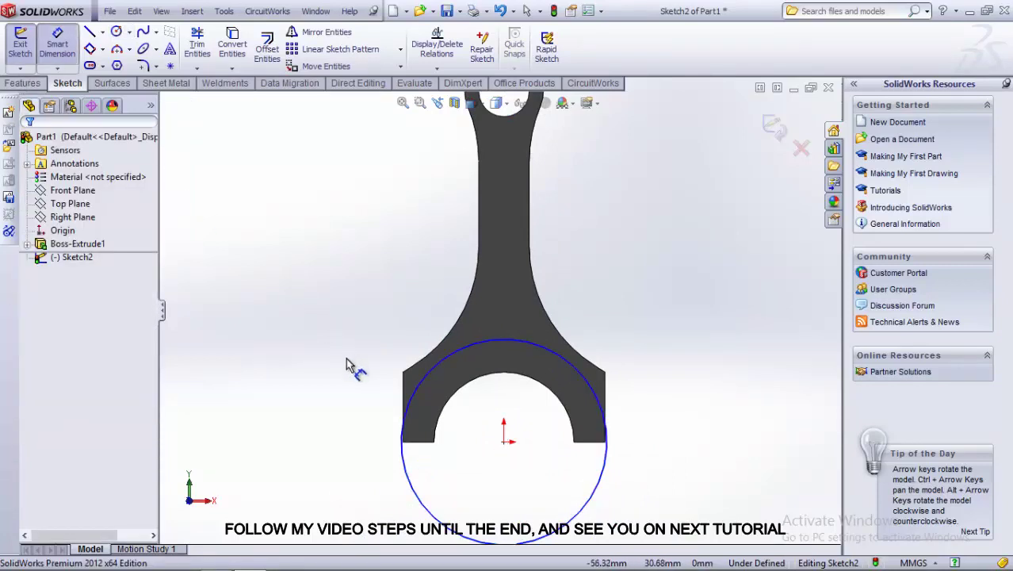
pyautogui.click(593, 495)
pyautogui.click(661, 471)
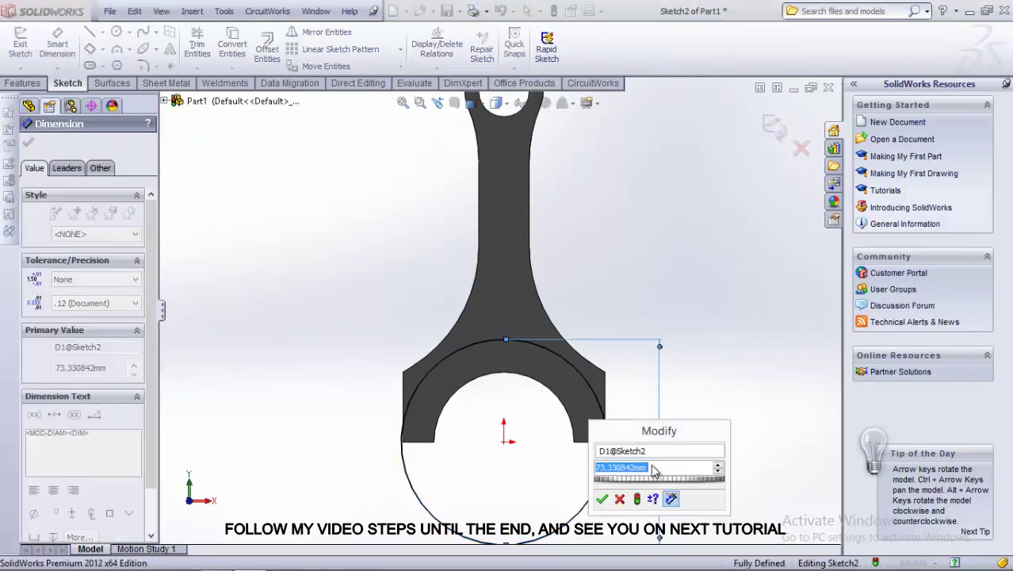
pyautogui.write('0')
pyautogui.press('Return')
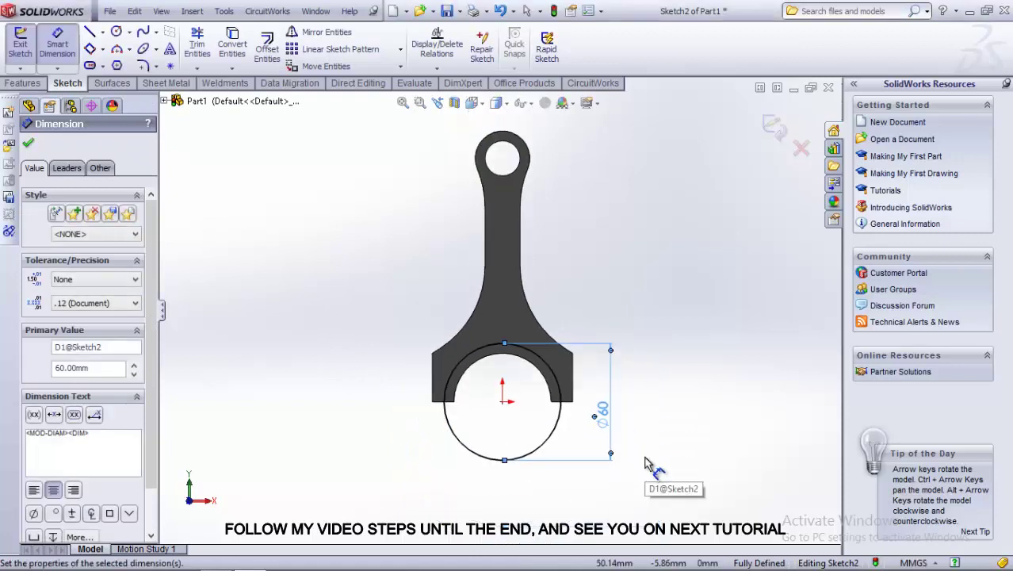
# - Draw a circle at the small end and make it tangent to the hole edge
pyautogui.click(116, 31)
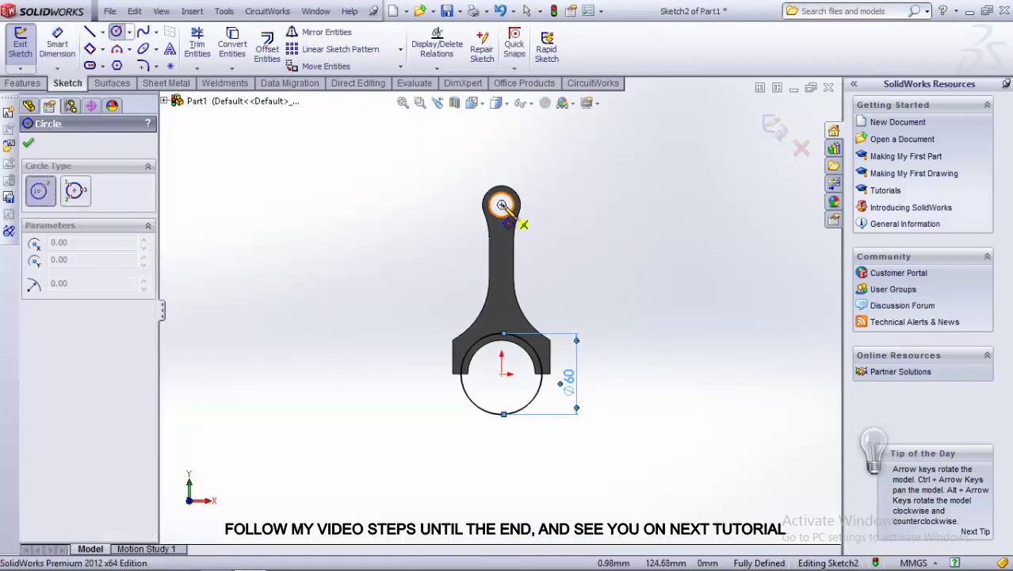
pyautogui.click(501, 204)
pyautogui.click(558, 203)
pyautogui.rightClick(599, 182)
pyautogui.click(622, 187)
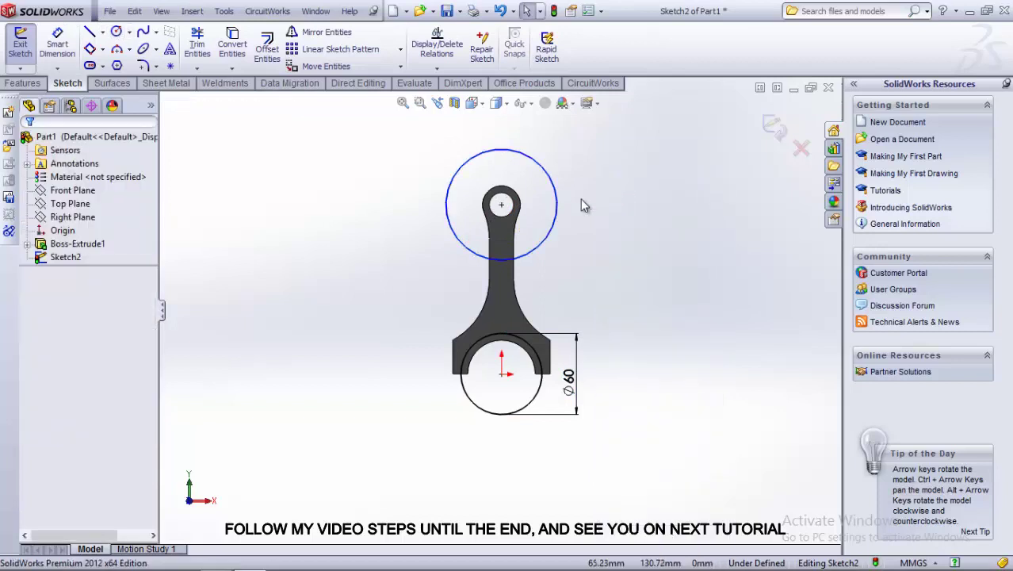
pyautogui.click(556, 225)
pyautogui.keyDown('ctrl'); pyautogui.click(519, 213); pyautogui.keyUp('ctrl')
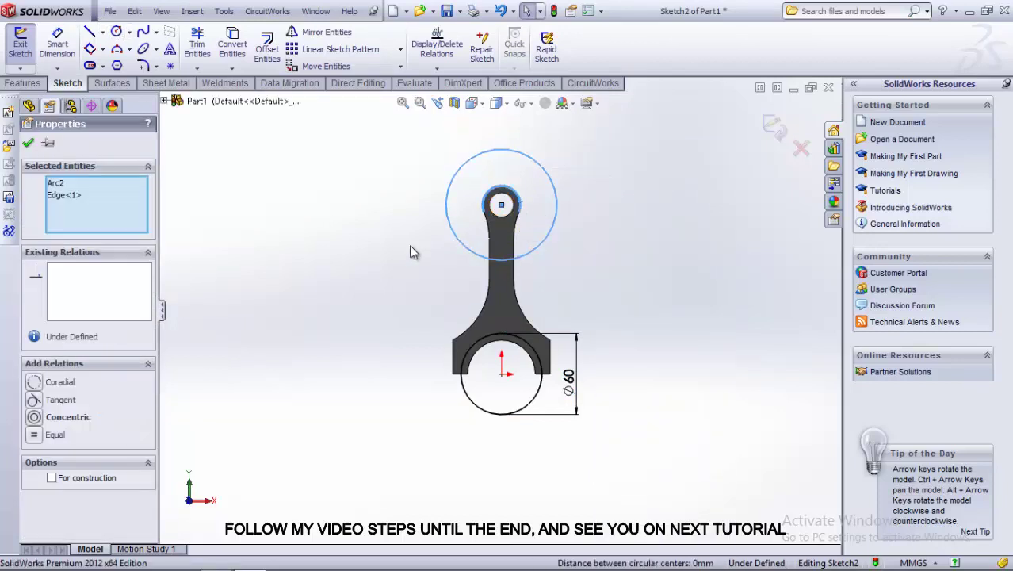
pyautogui.click(43, 401)
pyautogui.click(417, 281)
pyautogui.scroll(-1, 459, 272)
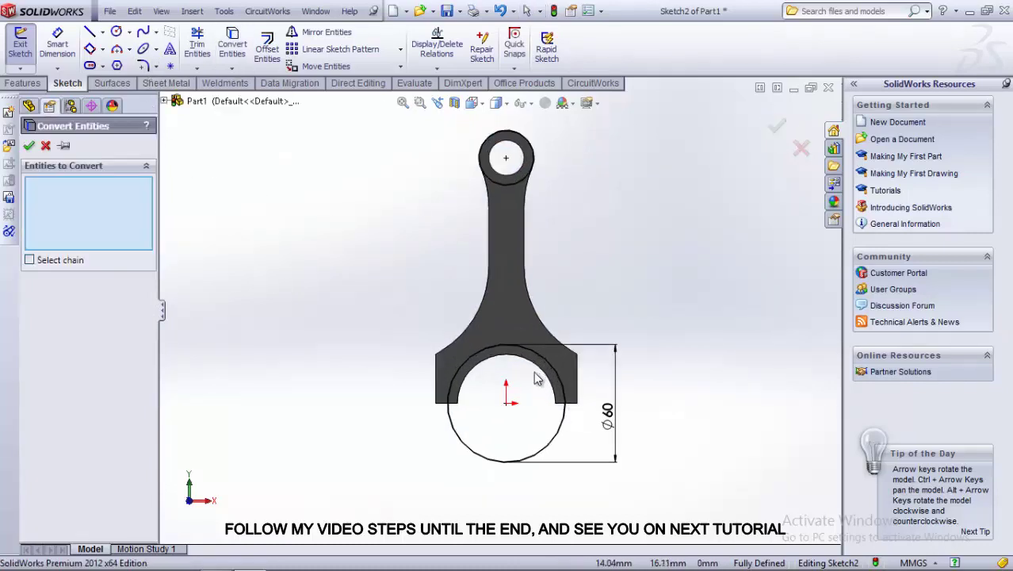
# - Convert the inner arc edge into the sketch
pyautogui.scroll(-2, 511, 349)
pyautogui.scroll(-2, 507, 314)
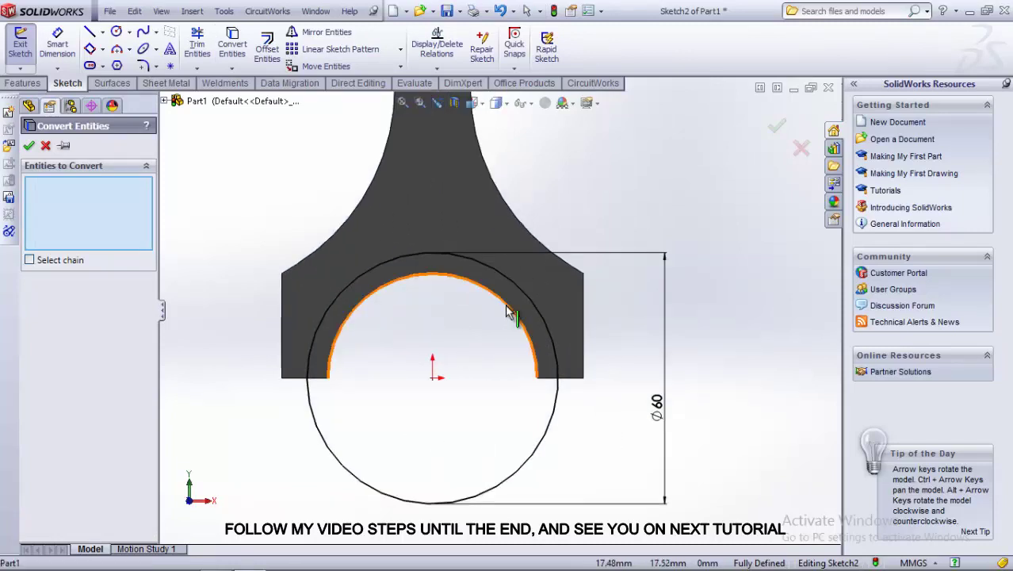
pyautogui.click(508, 312)
pyautogui.click(28, 145)
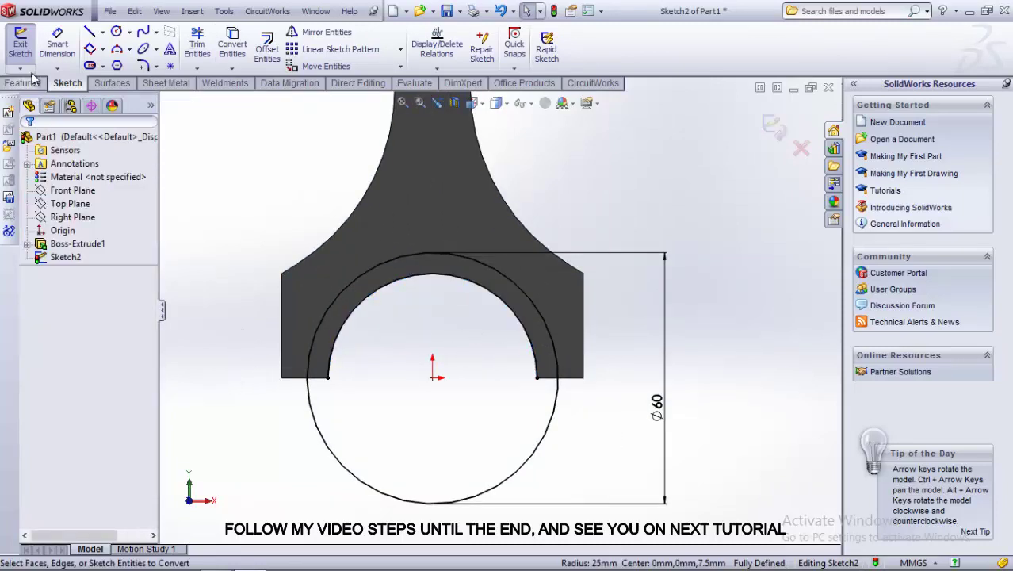
# - Draw a short line closing the gap between the right arc ends
pyautogui.click(90, 32)
pyautogui.click(321, 379)
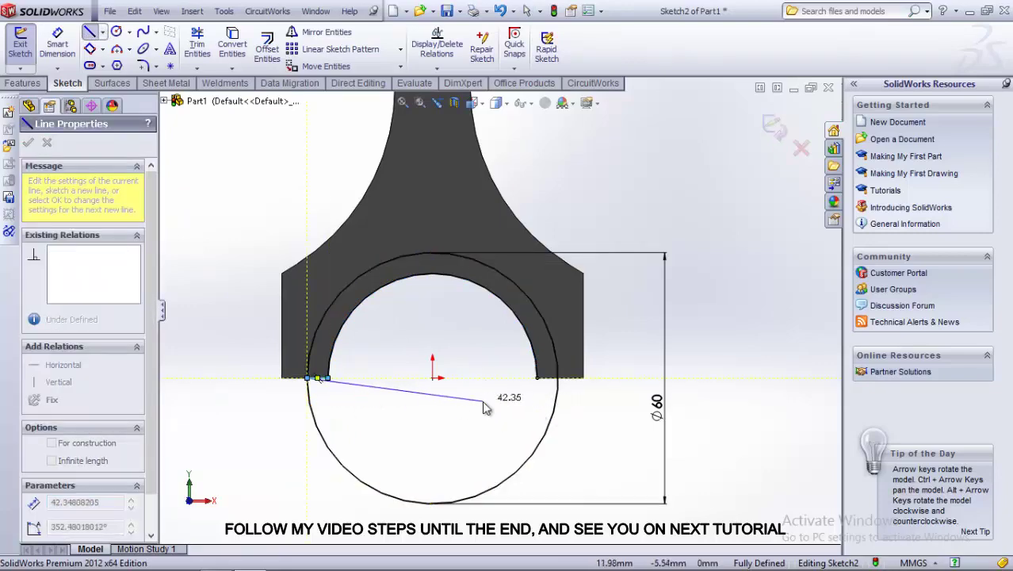
pyautogui.rightClick(482, 136)
pyautogui.click(515, 147)
pyautogui.click(90, 32)
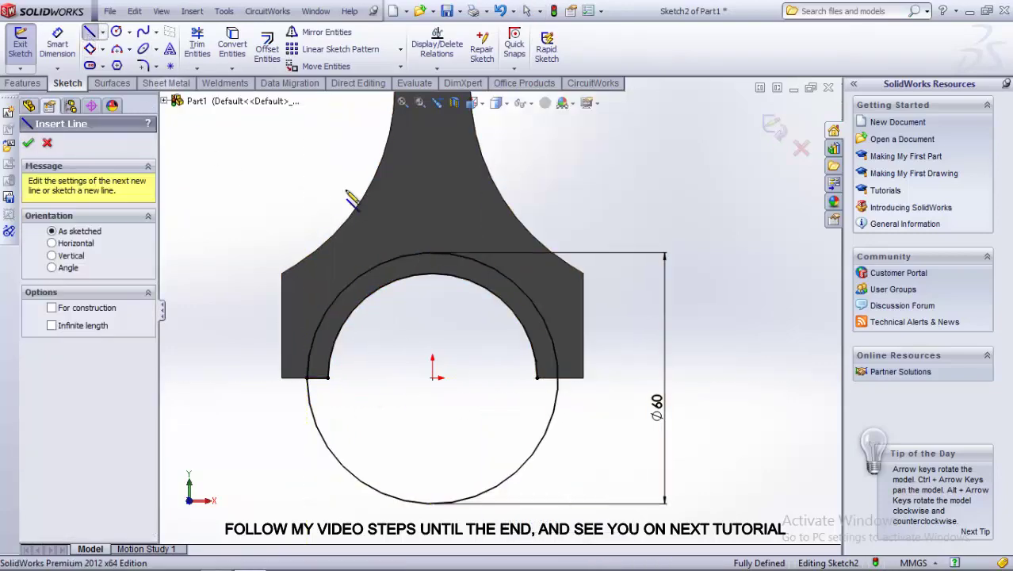
pyautogui.click(539, 379)
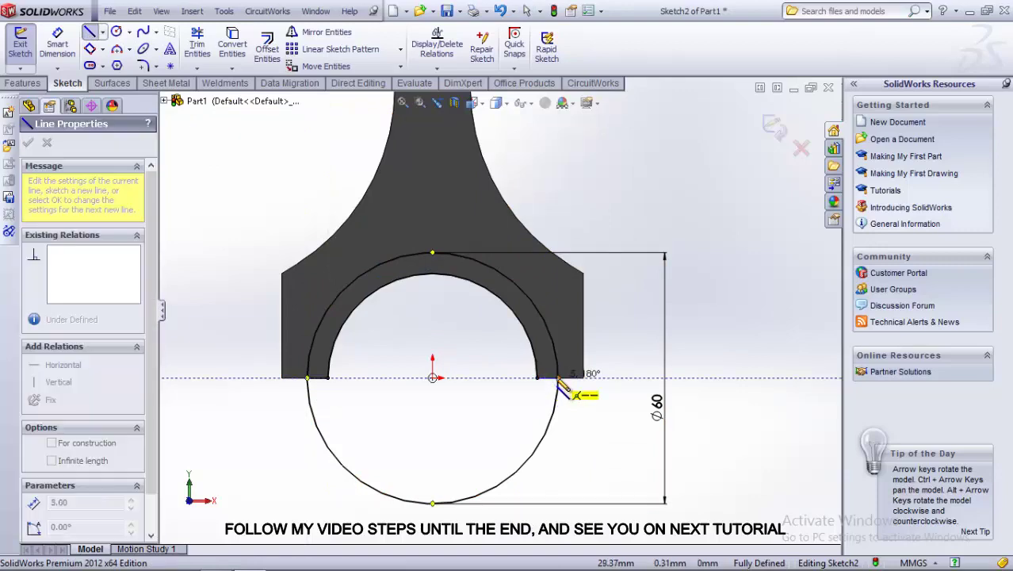
pyautogui.click(559, 377)
pyautogui.rightClick(615, 410)
# - Power-trim away the lower arc of the Ø60 circle
pyautogui.click(653, 149)
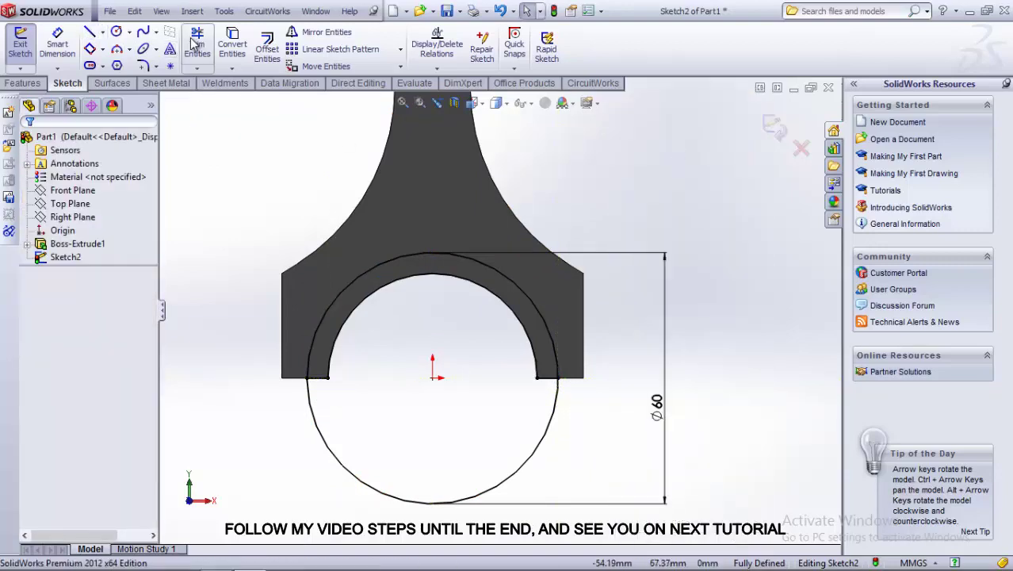
pyautogui.click(197, 44)
pyautogui.moveTo(573, 450); pyautogui.dragTo(452, 445)
pyautogui.scroll(2, 453, 444)
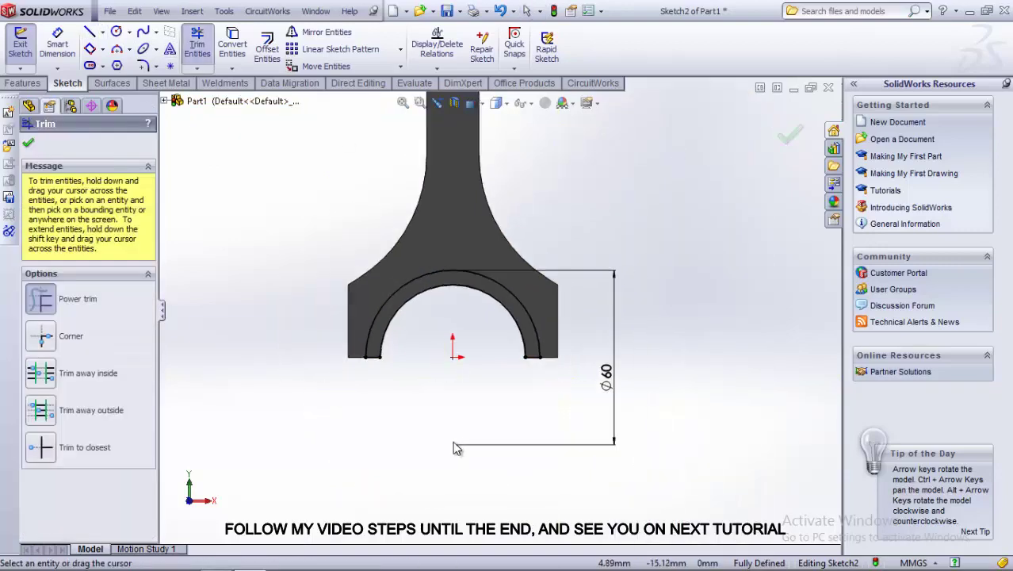
pyautogui.scroll(3, 452, 445)
pyautogui.click(29, 145)
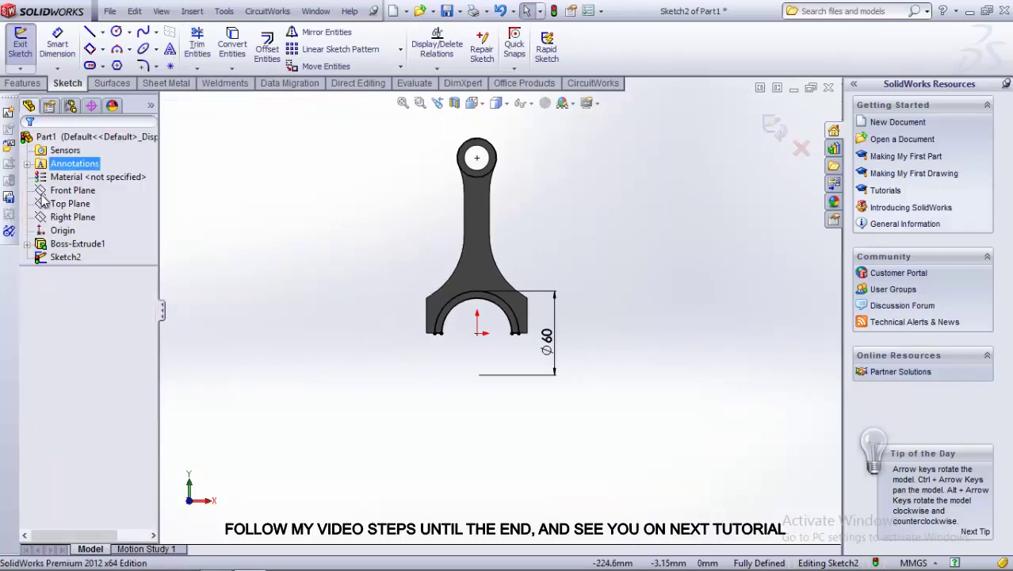
pyautogui.click(32, 83)
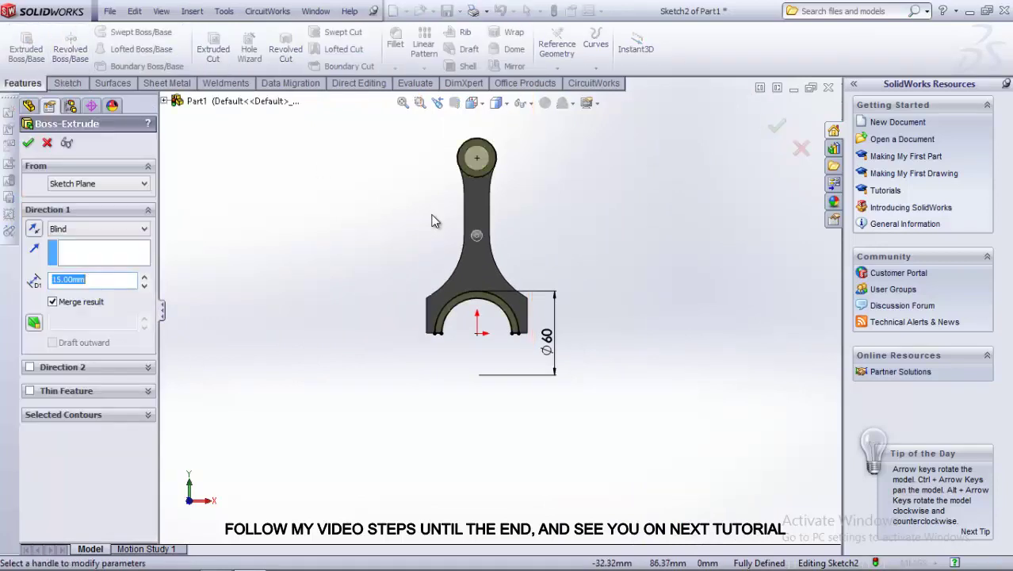
# - Cancel the extrude and convert the top hole's circular edge into the sketch
pyautogui.click(48, 143)
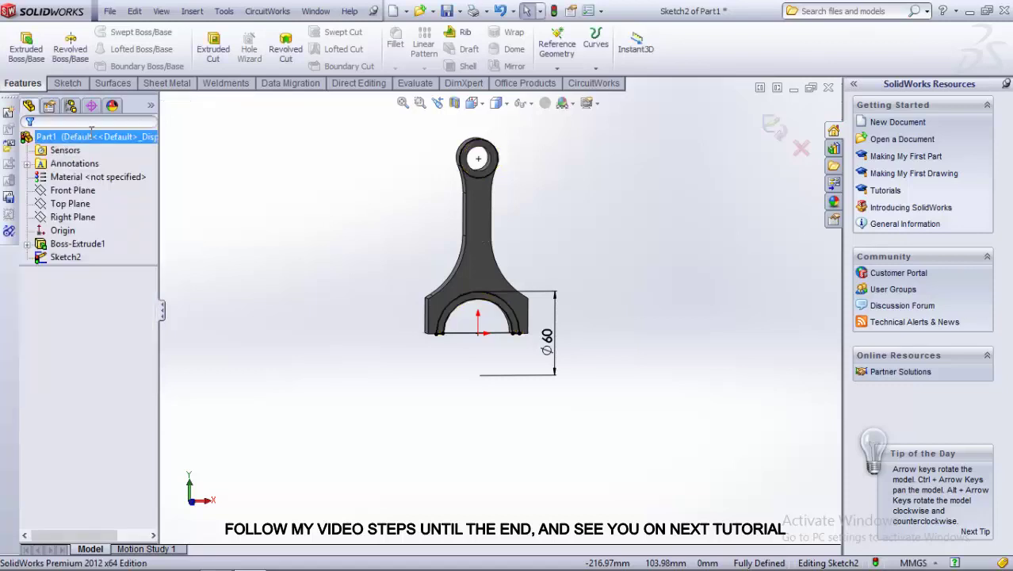
pyautogui.click(67, 83)
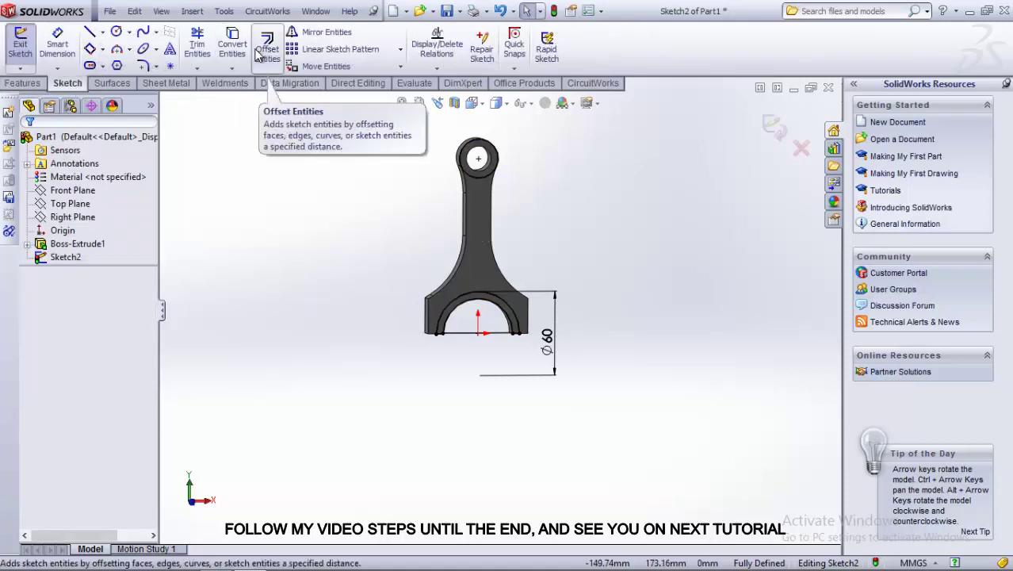
pyautogui.click(232, 44)
pyautogui.scroll(-5, 478, 155)
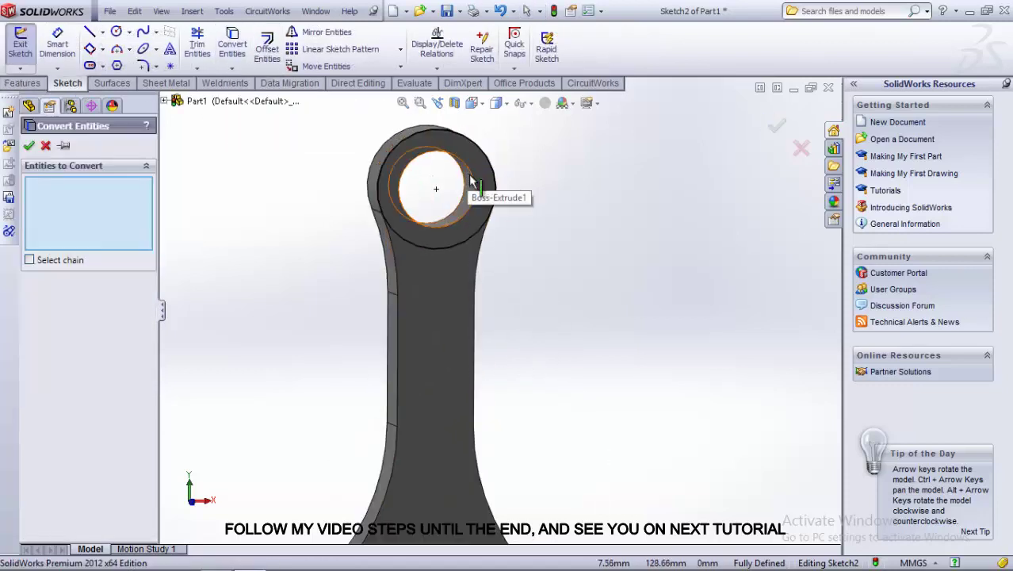
pyautogui.click(471, 187)
pyautogui.click(29, 145)
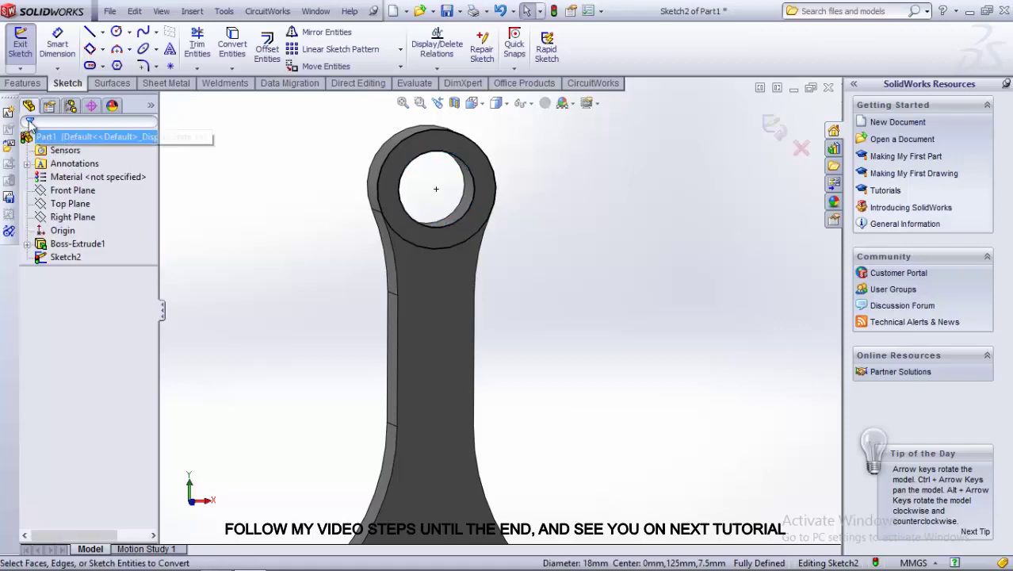
# - Extrude Sketch2 as a 2.5 mm Blind boss, creating Boss-Extrude2
pyautogui.click(22, 82)
pyautogui.click(26, 43)
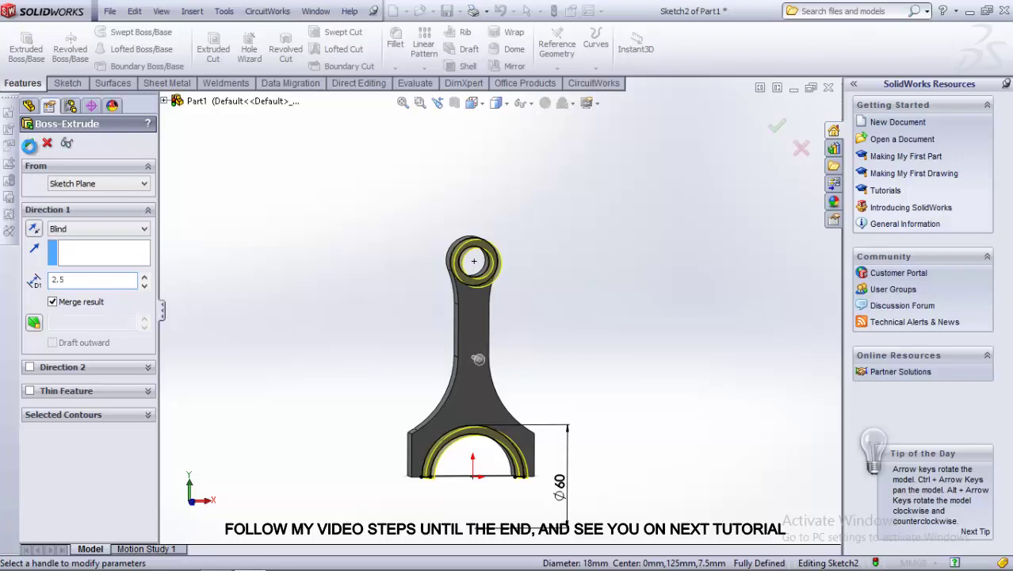
pyautogui.moveTo(564, 418); pyautogui.dragTo(577, 430, button='middle')
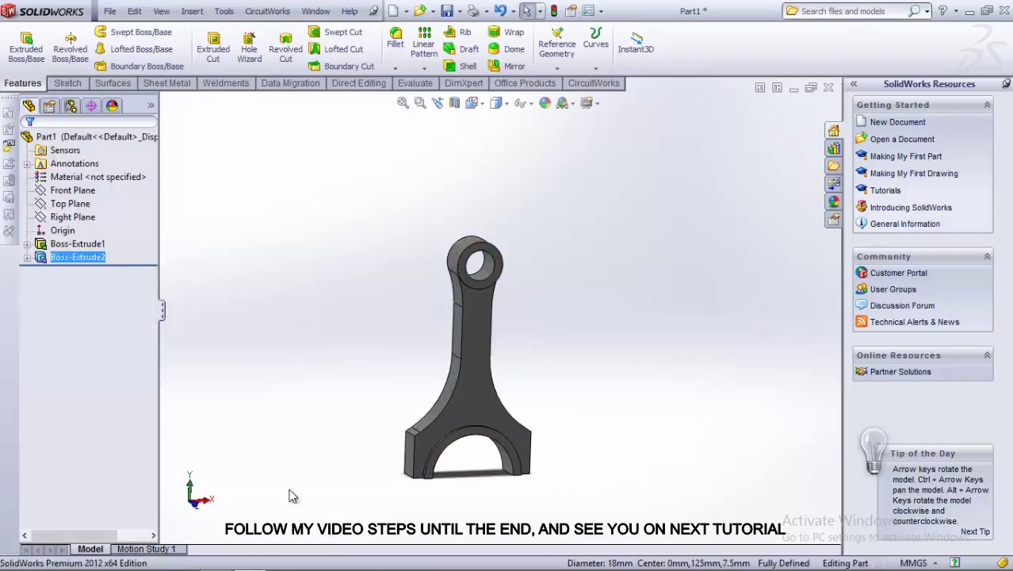
pyautogui.click(27, 258)
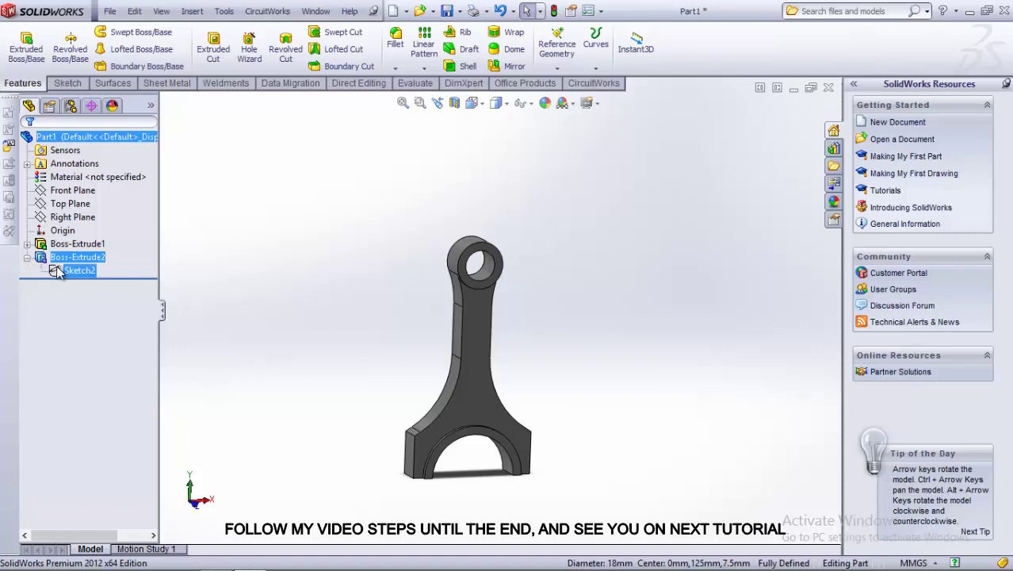
# - Mirror Boss-Extrude2 about the Front Plane, creating Mirror1
pyautogui.rightClick(79, 270)
pyautogui.rightClick(80, 270)
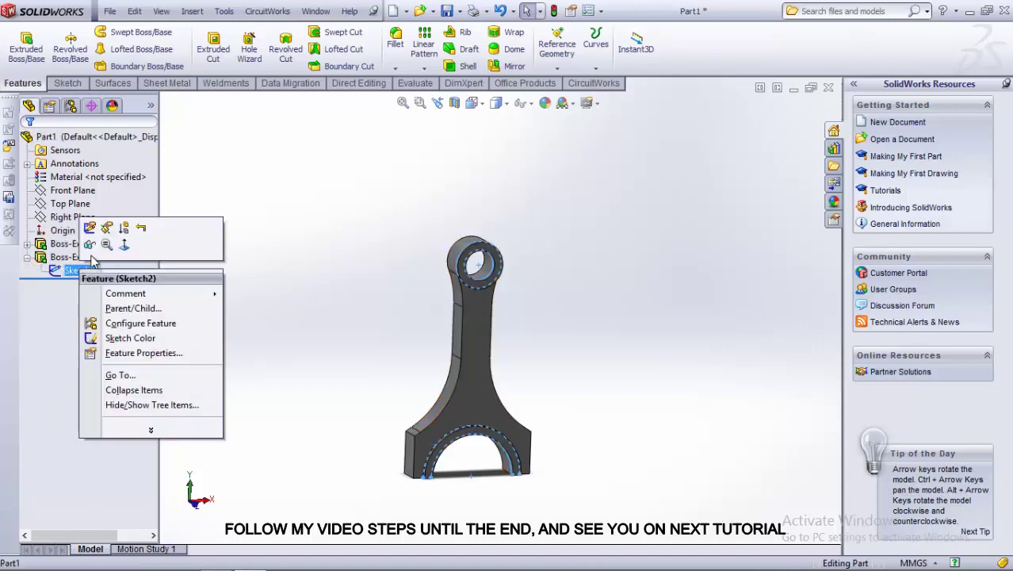
pyautogui.click(231, 274)
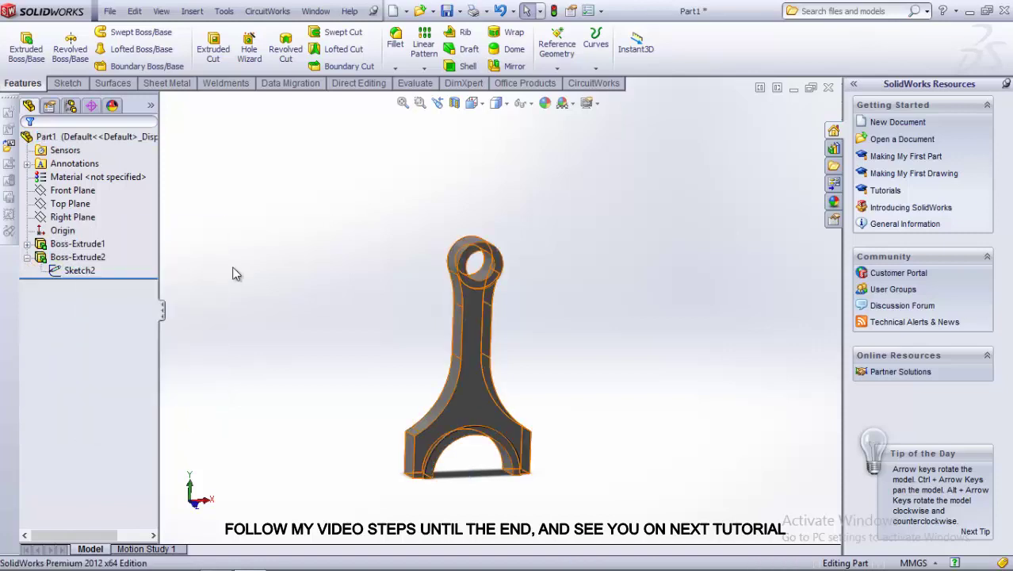
pyautogui.click(497, 67)
pyautogui.click(166, 101)
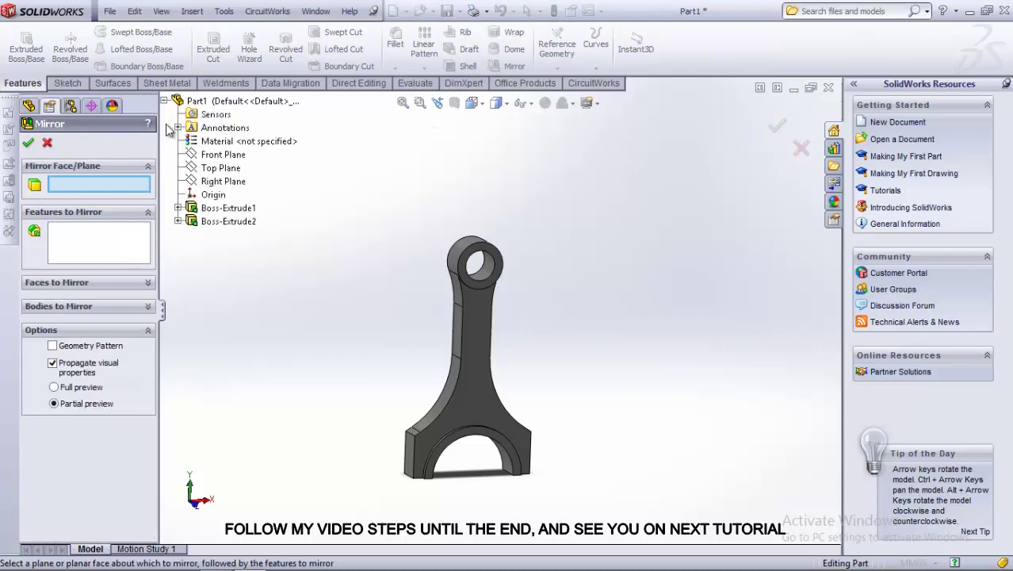
pyautogui.click(211, 156)
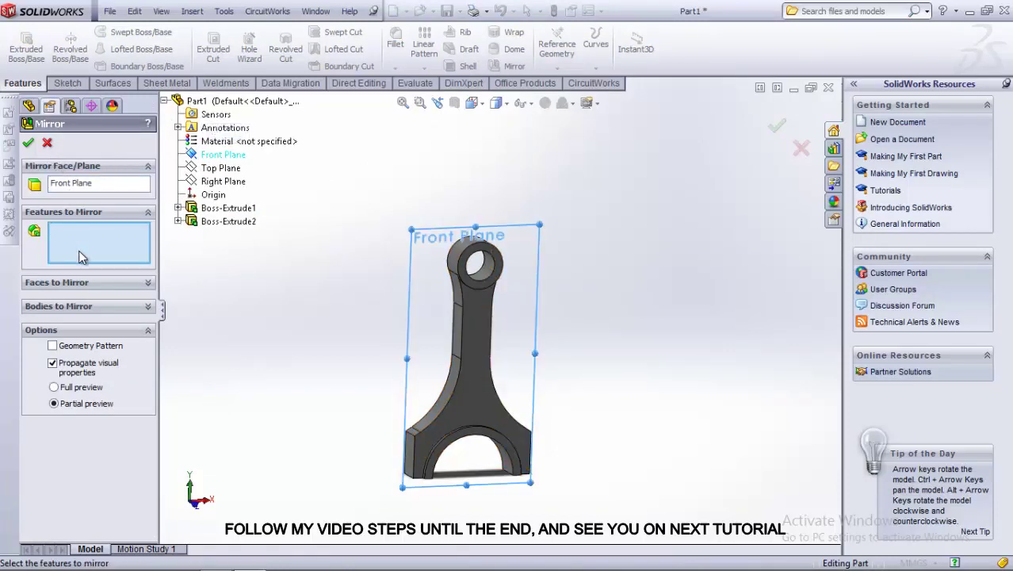
pyautogui.click(222, 221)
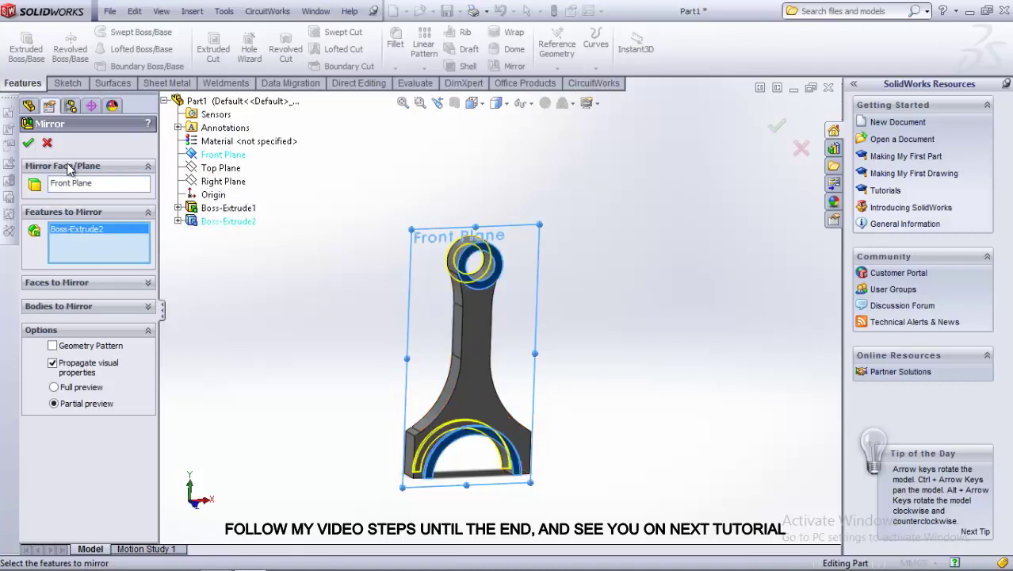
pyautogui.click(28, 144)
pyautogui.moveTo(408, 225)
pyautogui.mouseDown(button='middle')
pyautogui.moveTo(528, 286)
pyautogui.moveTo(460, 270)
pyautogui.mouseUp(button='middle')
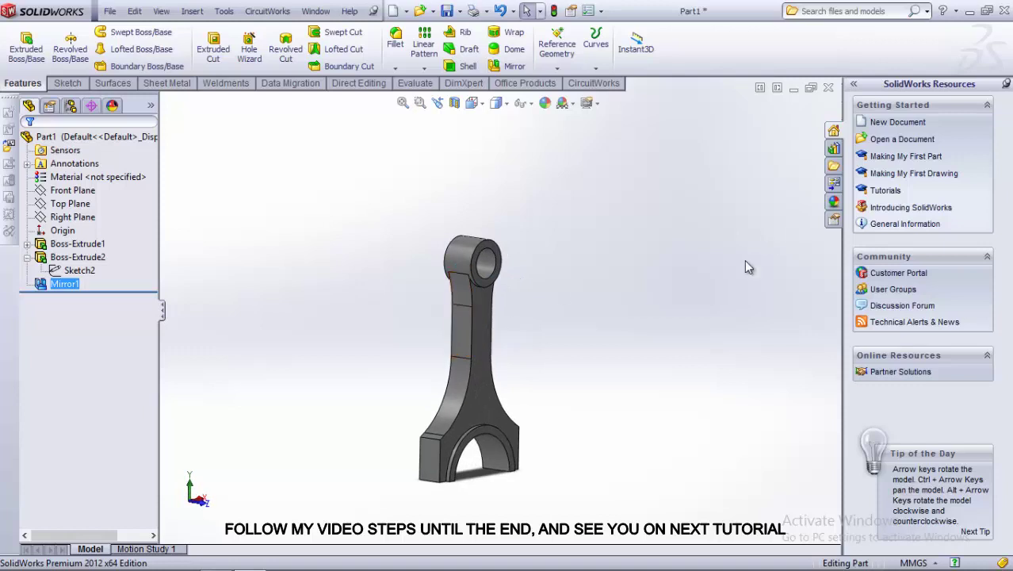
# - Start a new sketch on the rod's front face and view it Normal To
pyautogui.click(478, 318)
pyautogui.click(538, 273)
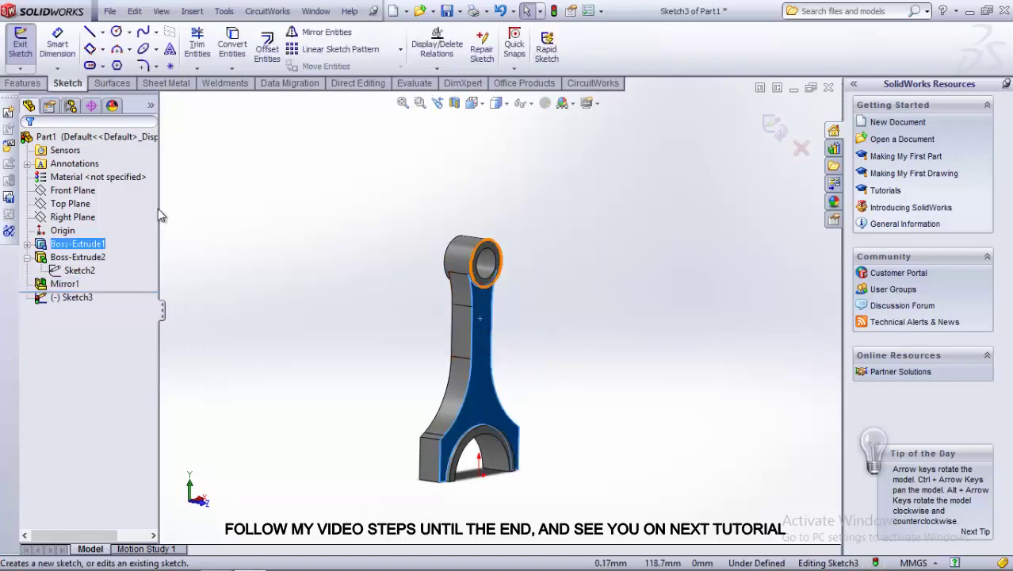
pyautogui.click(473, 103)
pyautogui.click(548, 160)
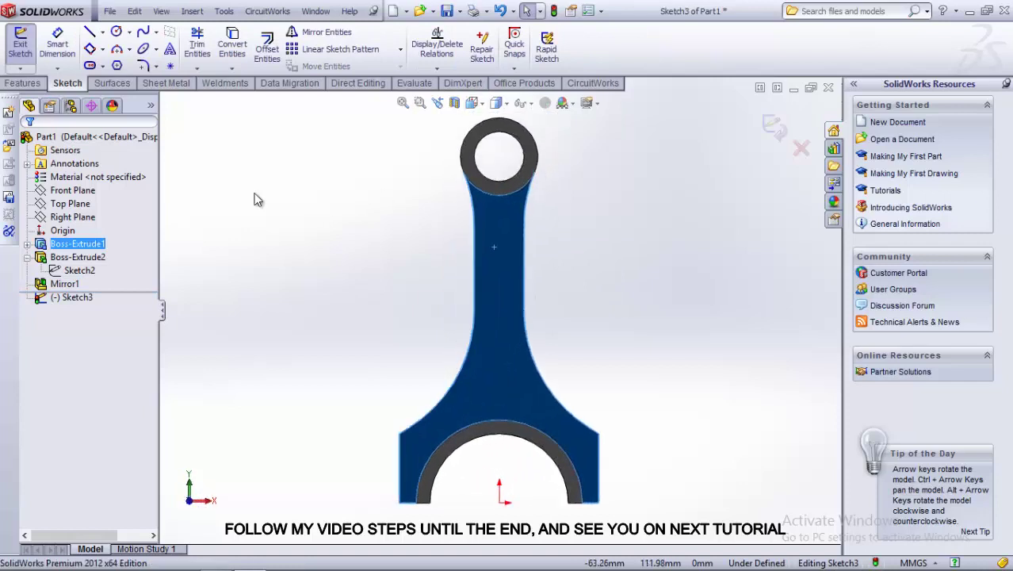
# - Draw a straight slot vertically along the rod's web
pyautogui.click(102, 66)
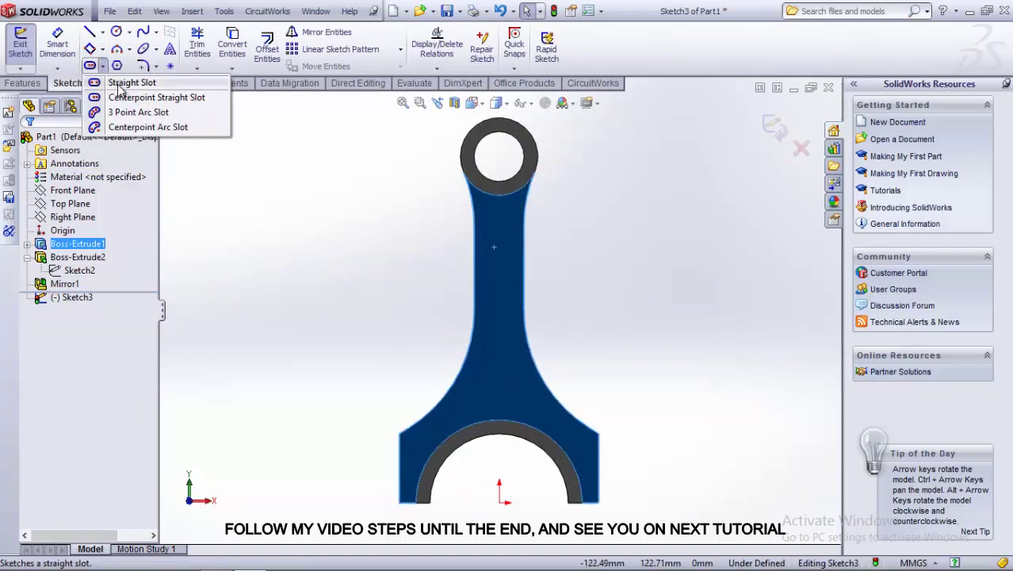
pyautogui.click(127, 83)
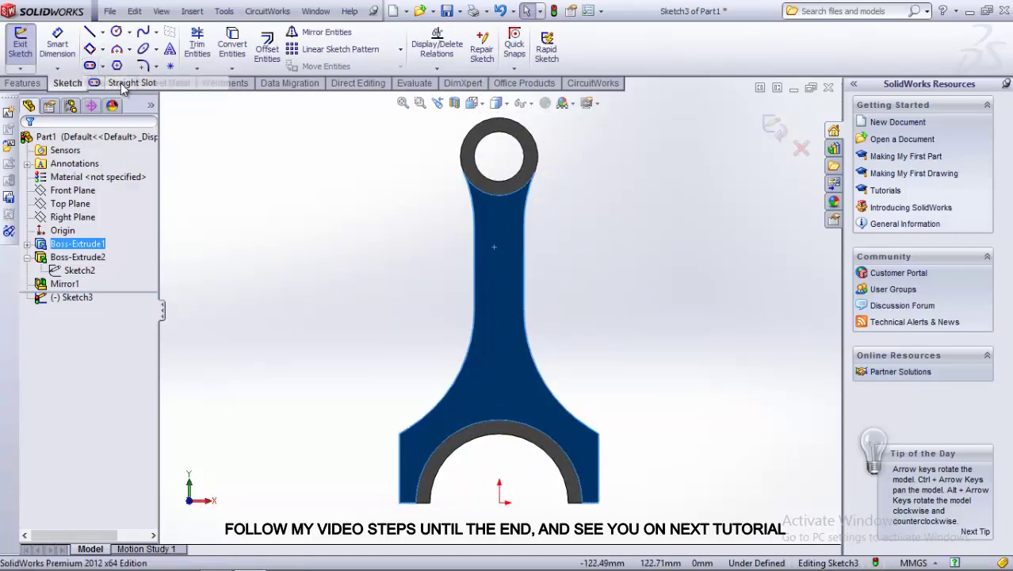
pyautogui.click(498, 267)
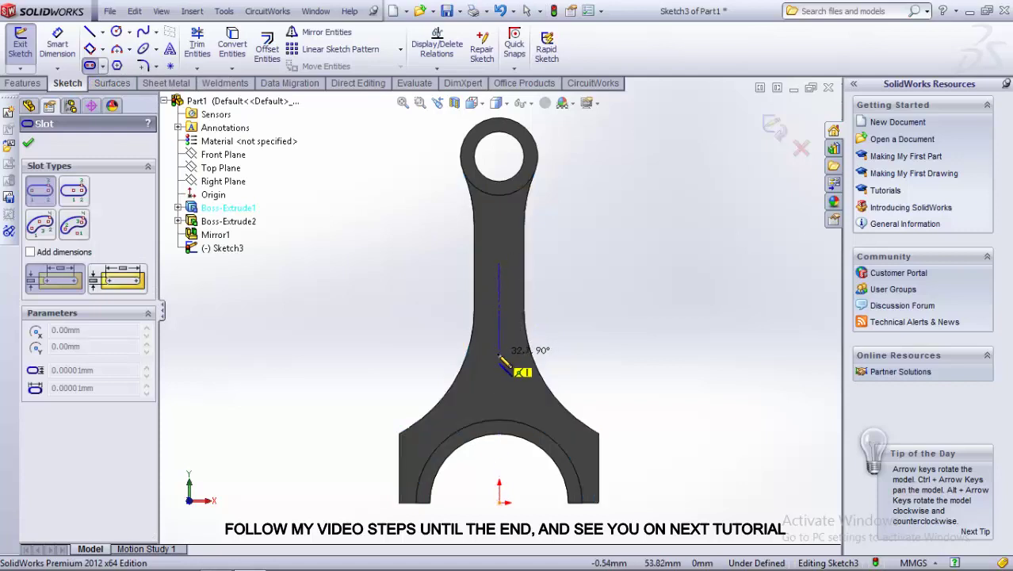
pyautogui.click(499, 351)
pyautogui.click(495, 350)
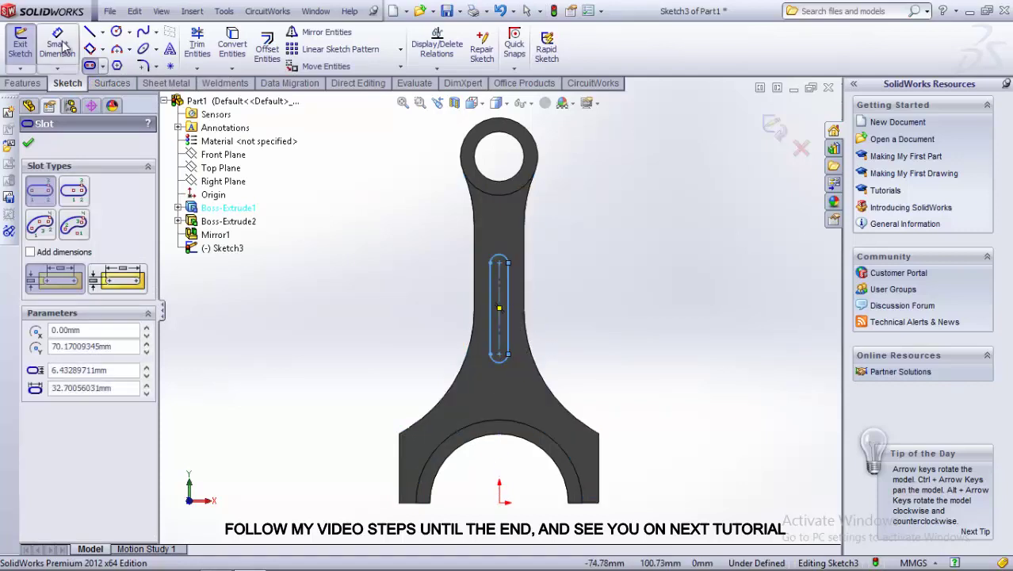
pyautogui.press('Escape')
# - Dimension the slot to 55 mm long with R5 ends
pyautogui.click(45, 70)
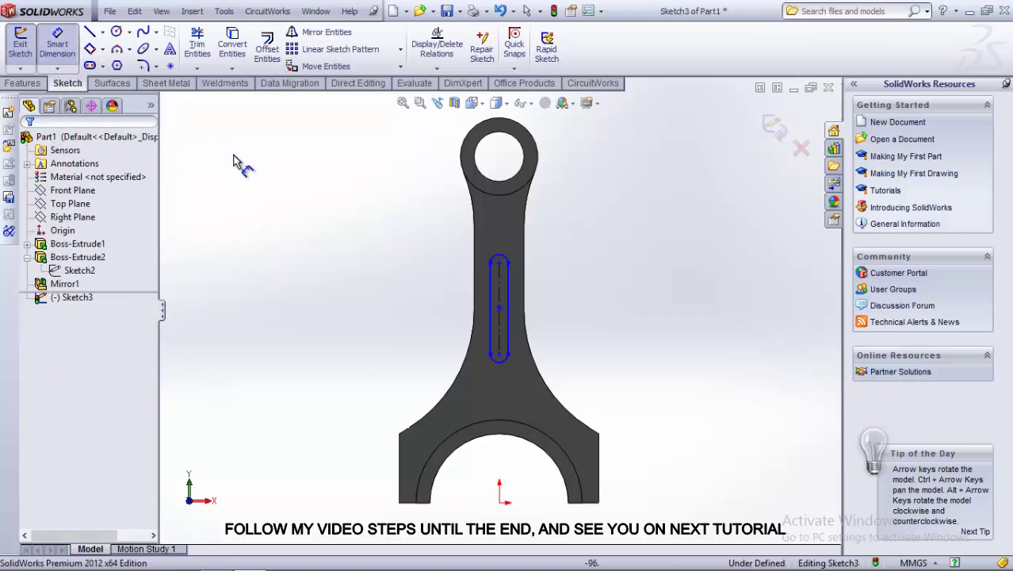
pyautogui.click(508, 306)
pyautogui.click(602, 295)
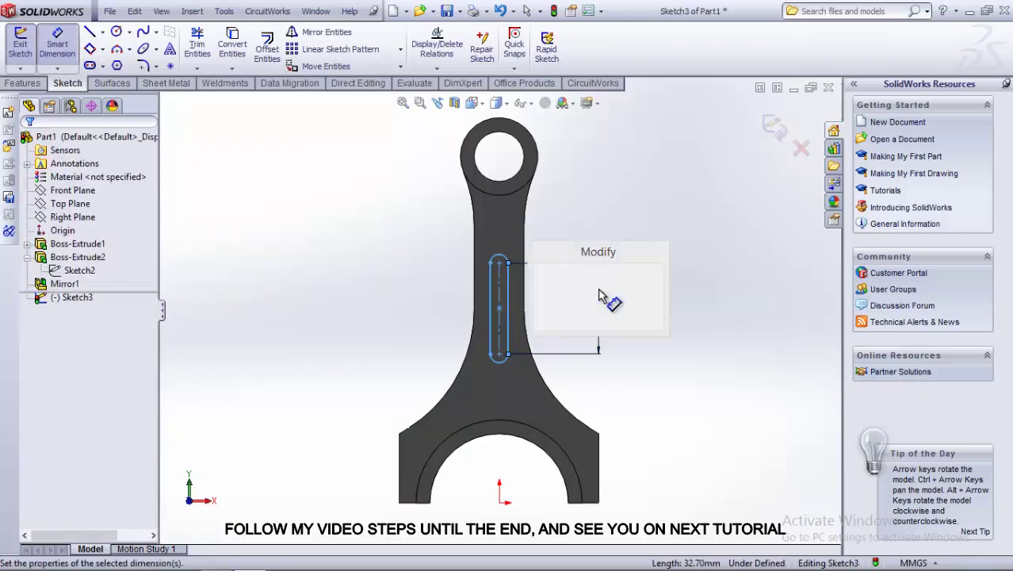
pyautogui.write('55')
pyautogui.press('Return')
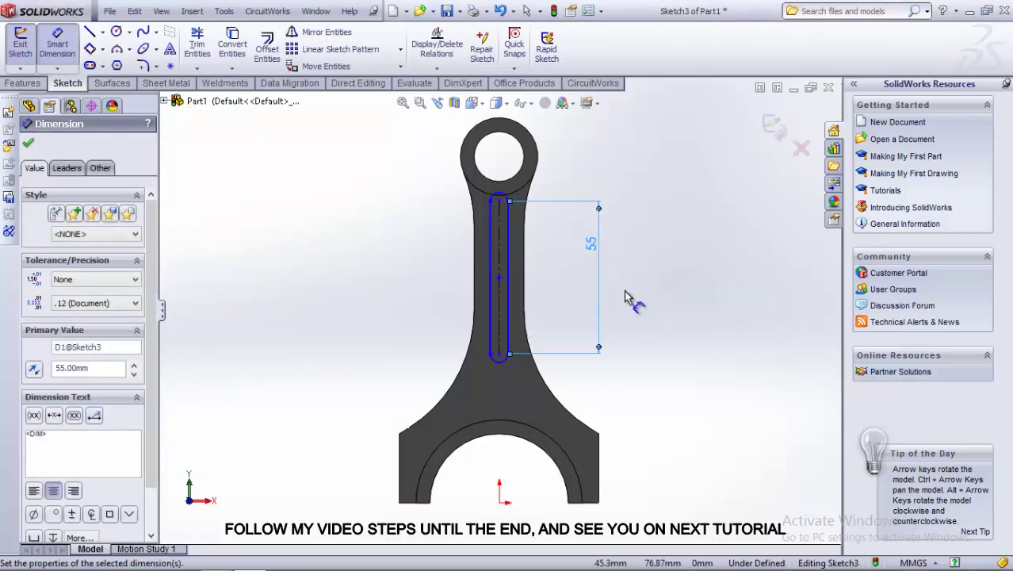
pyautogui.click(497, 365)
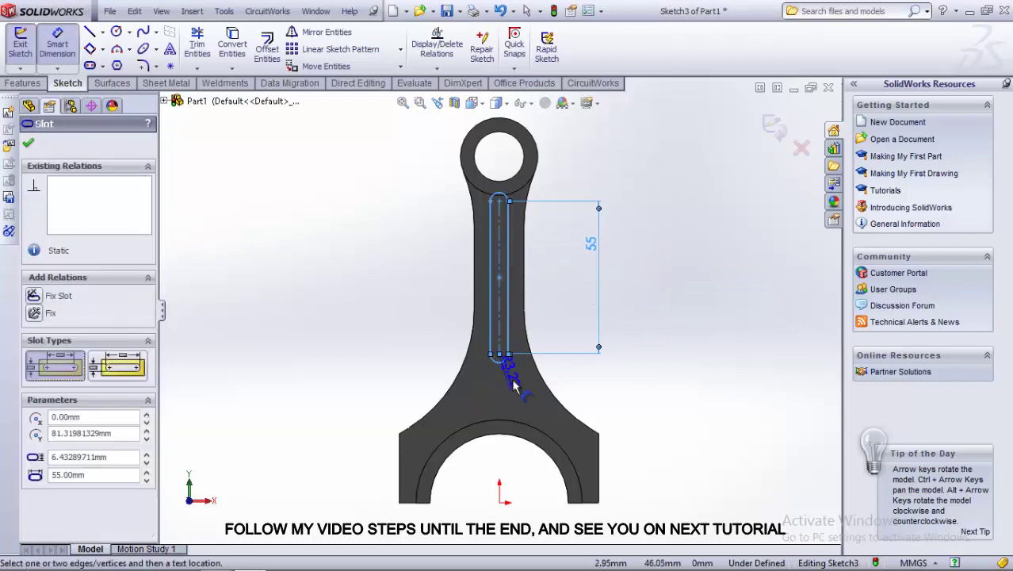
pyautogui.click(532, 374)
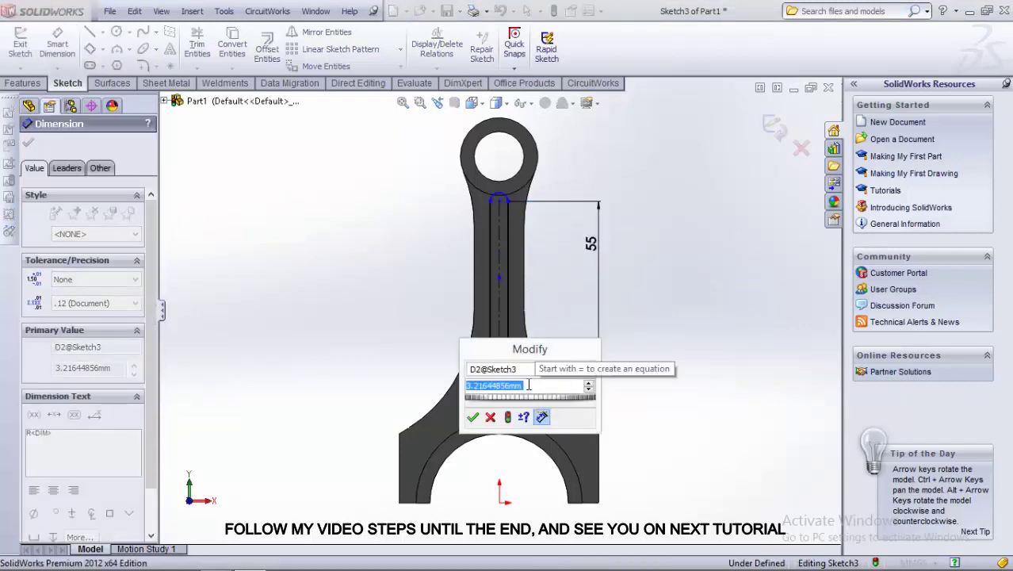
pyautogui.write('5')
pyautogui.press('Return')
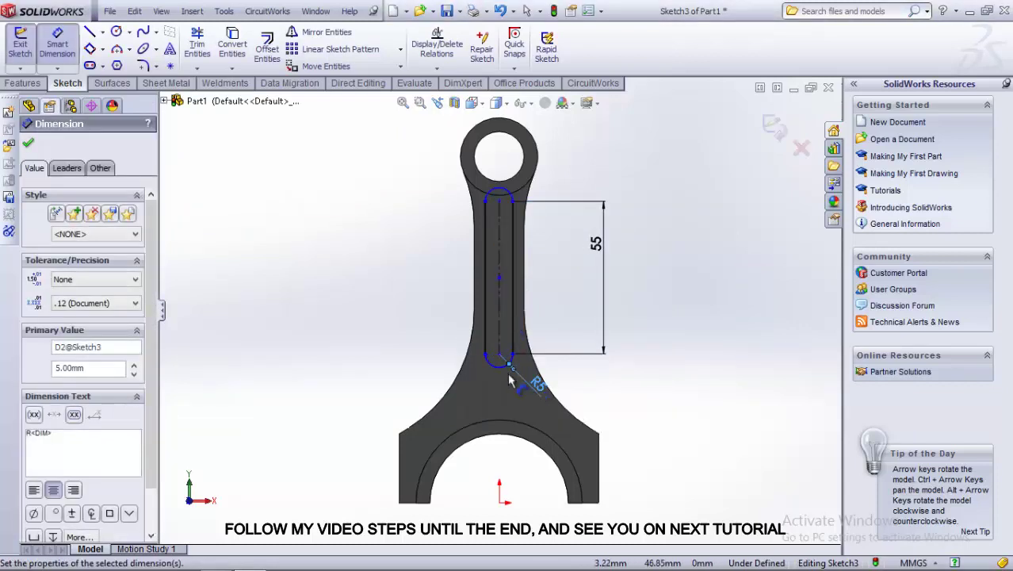
# - Dimension the slot's lower end 45 mm above the rod's bottom corner
pyautogui.click(501, 354)
pyautogui.click(600, 501)
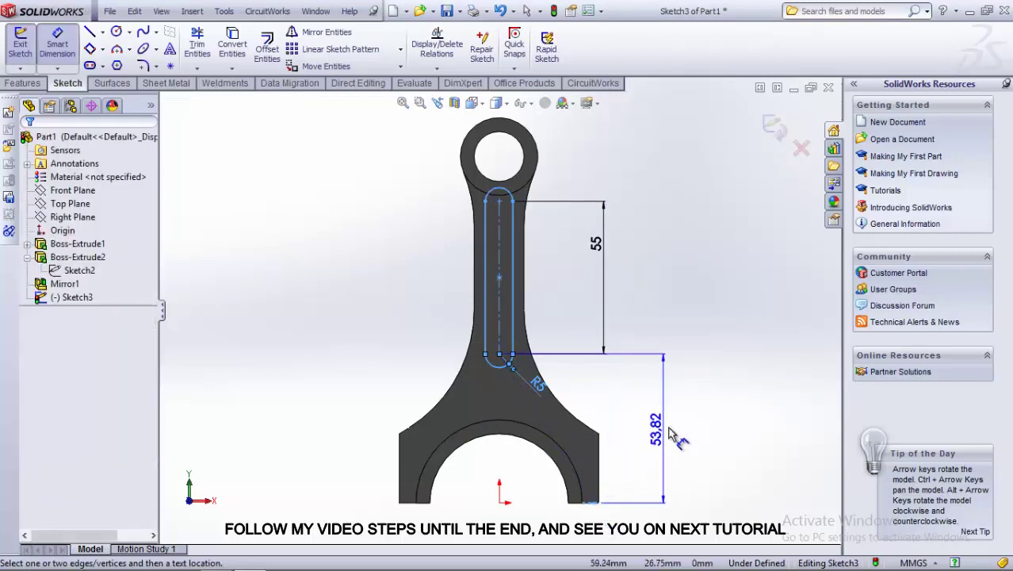
pyautogui.click(674, 425)
pyautogui.write('45')
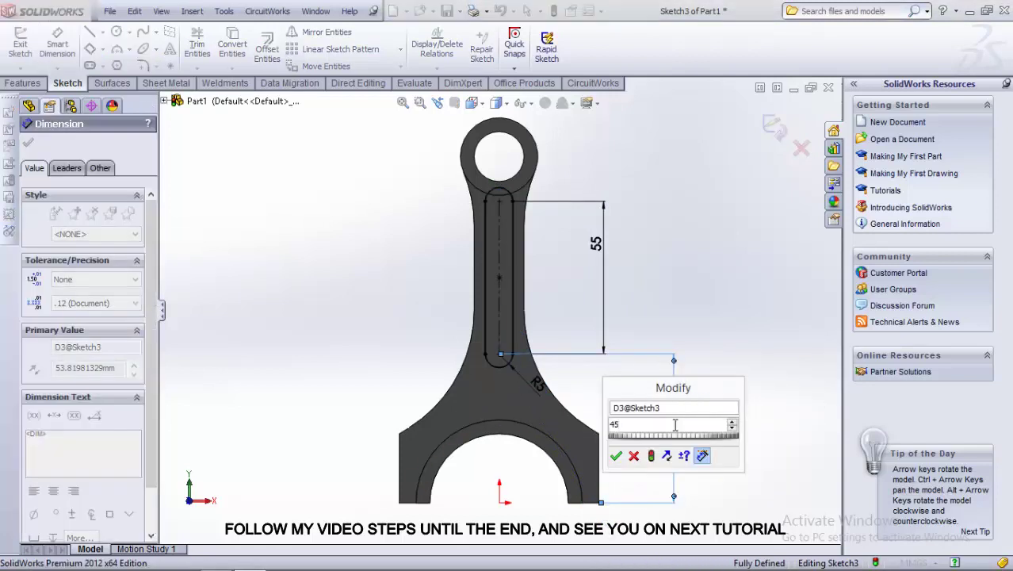
pyautogui.press('Return')
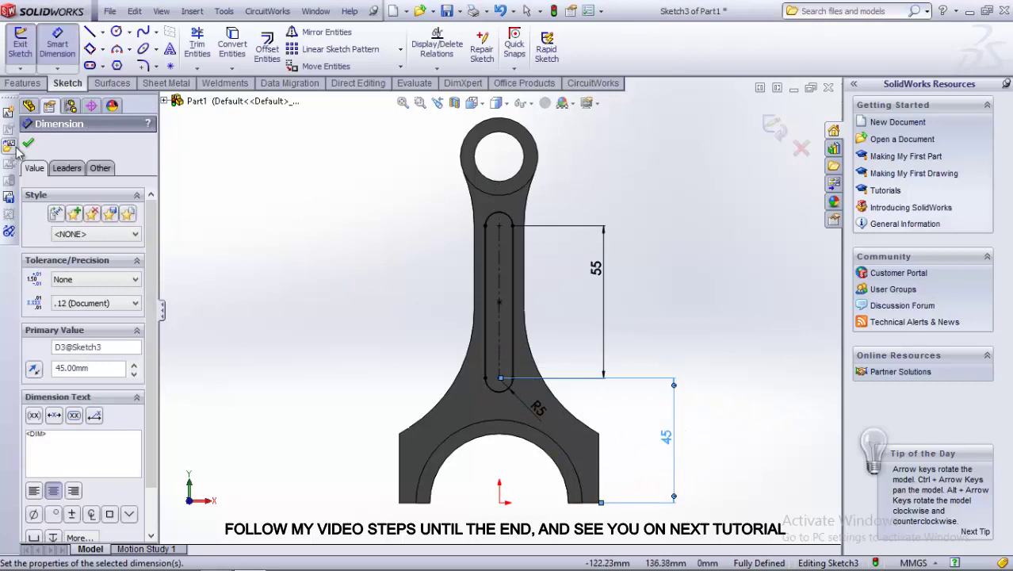
pyautogui.click(28, 143)
pyautogui.click(28, 85)
# - Cut the slot 5 mm deep into the web as Cut-Extrude1
pyautogui.click(214, 48)
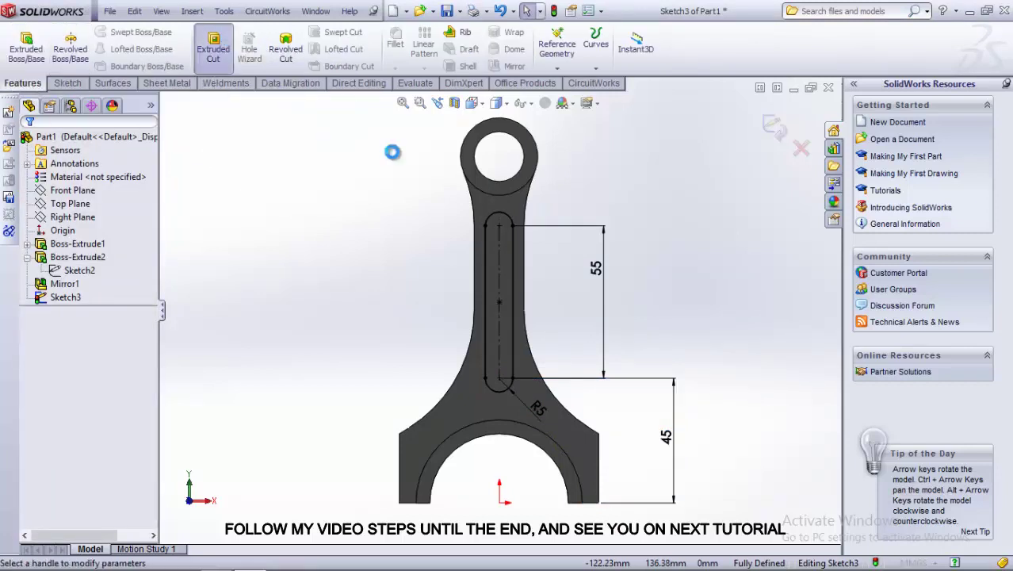
pyautogui.moveTo(459, 356); pyautogui.dragTo(384, 418, button='middle')
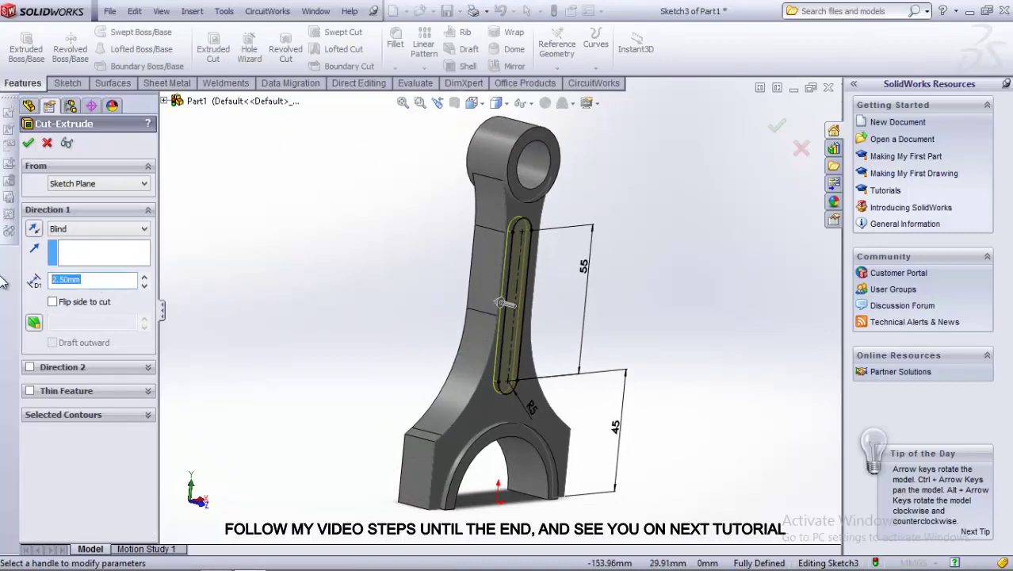
pyautogui.write('5')
pyautogui.press('Return')
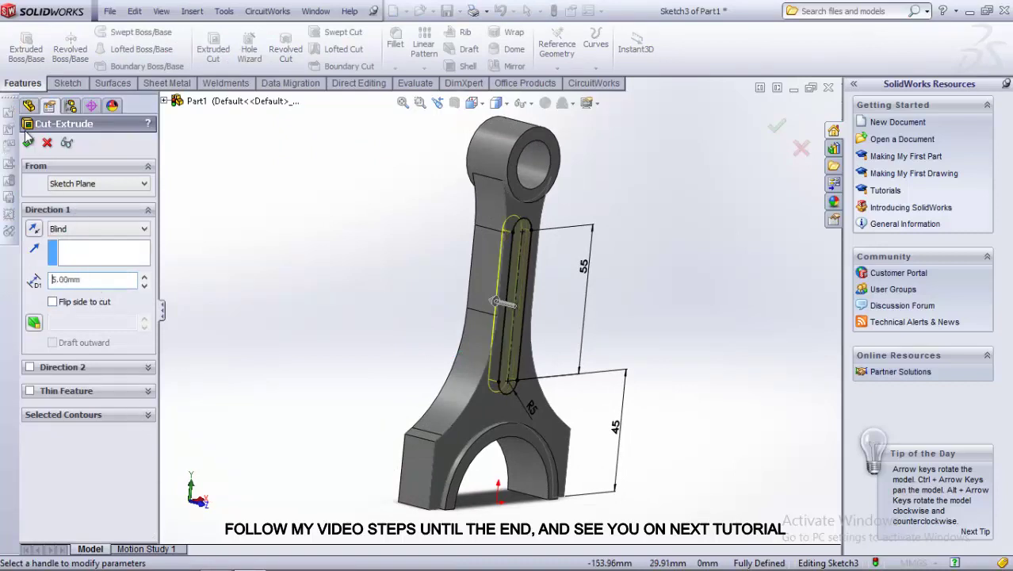
pyautogui.click(28, 139)
pyautogui.moveTo(414, 274)
pyautogui.mouseDown(button='middle')
pyautogui.moveTo(493, 355)
pyautogui.moveTo(378, 327)
pyautogui.mouseUp(button='middle')
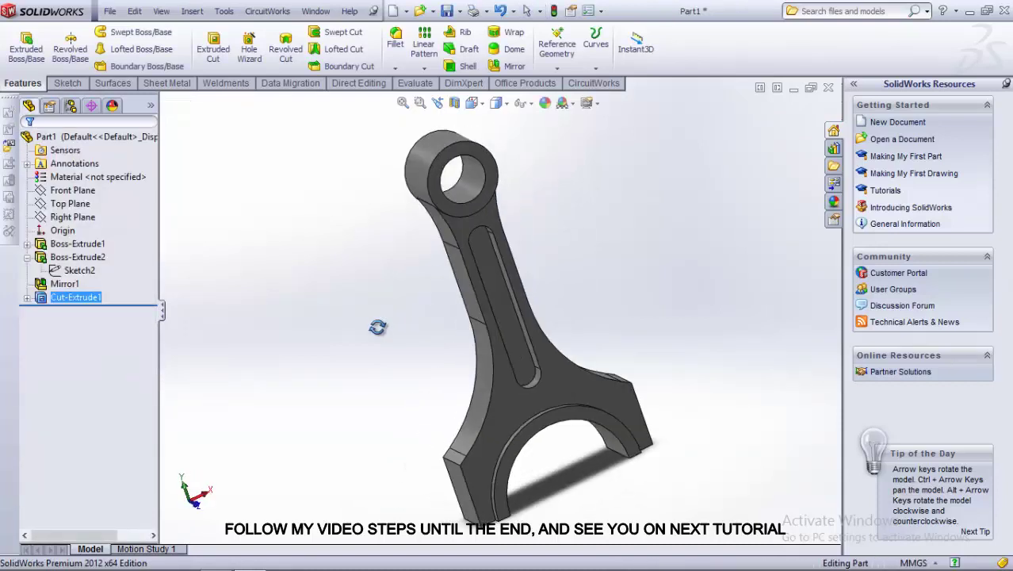
# - Mirror the slot pocket about the Front Plane, creating Mirror2
pyautogui.click(508, 66)
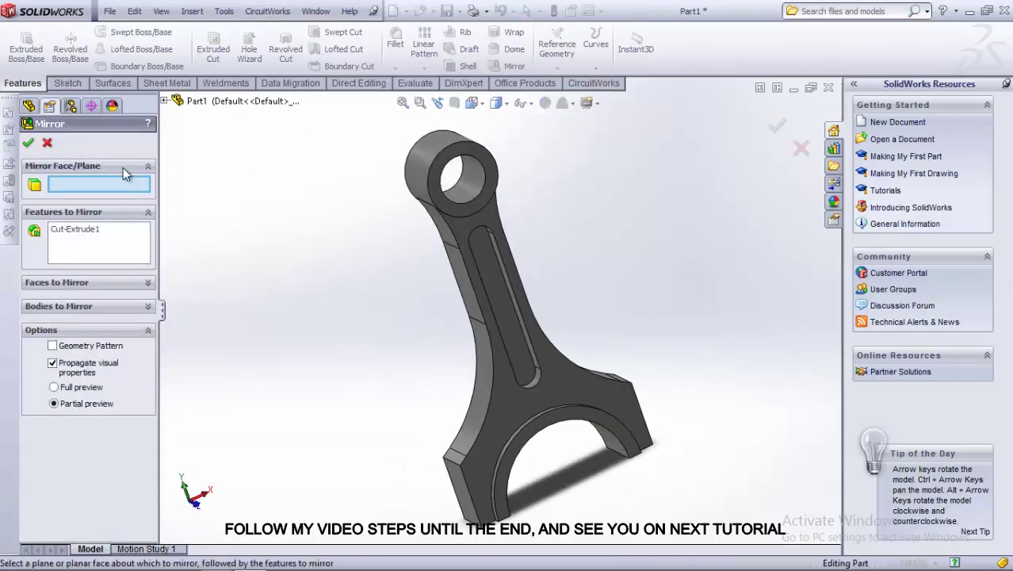
pyautogui.click(164, 102)
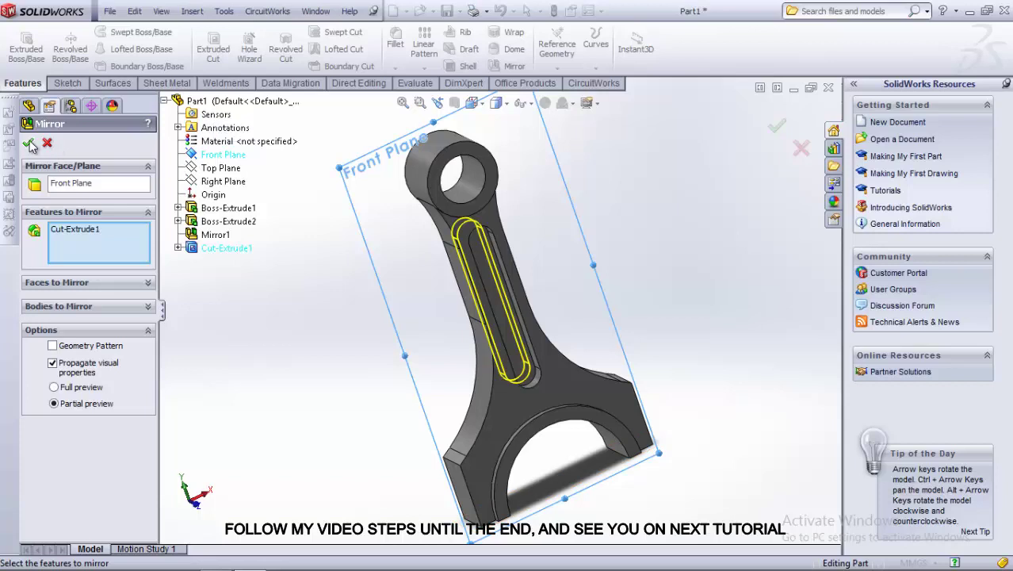
pyautogui.click(29, 143)
pyautogui.moveTo(380, 305); pyautogui.dragTo(484, 321, button='middle')
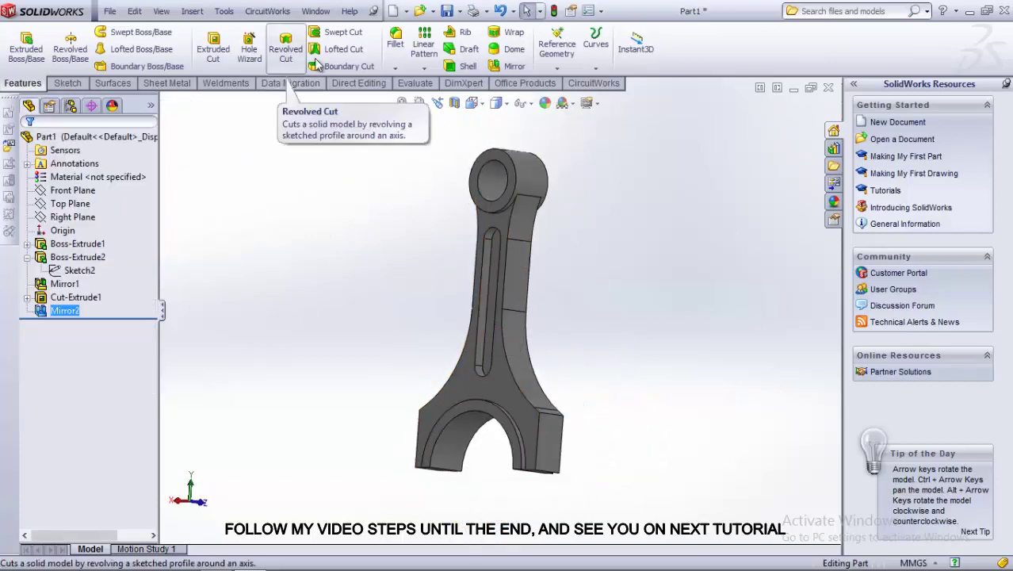
# - Open the Chamfer tool and choose the Angle distance chamfer type
pyautogui.click(395, 40)
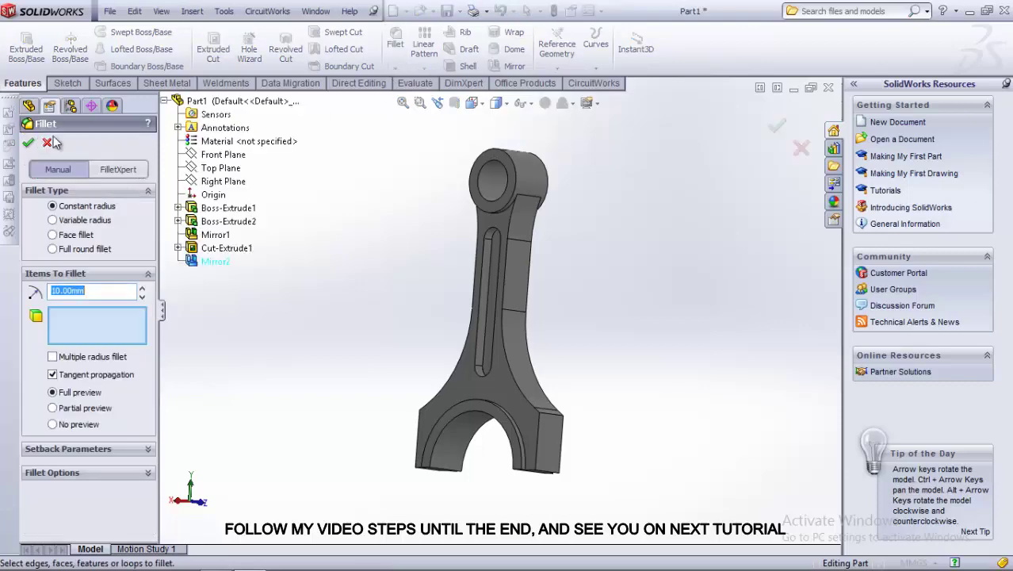
pyautogui.click(49, 142)
pyautogui.click(394, 68)
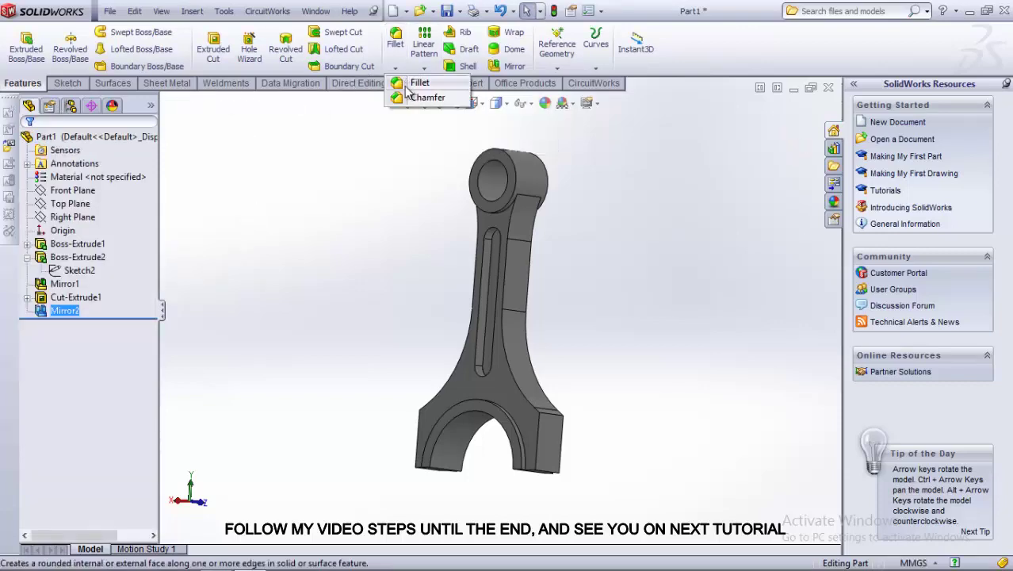
pyautogui.click(412, 96)
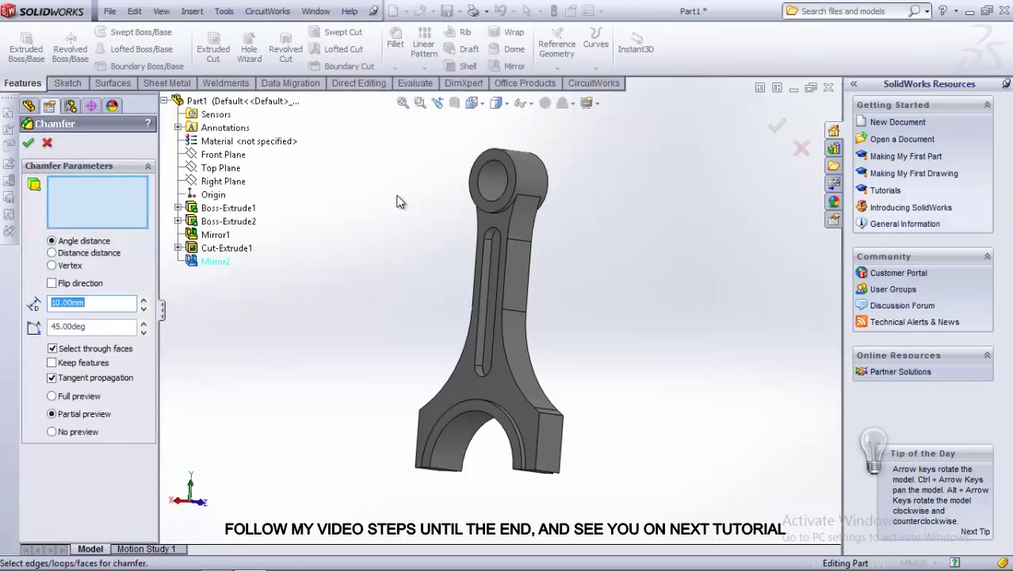
pyautogui.click(109, 267)
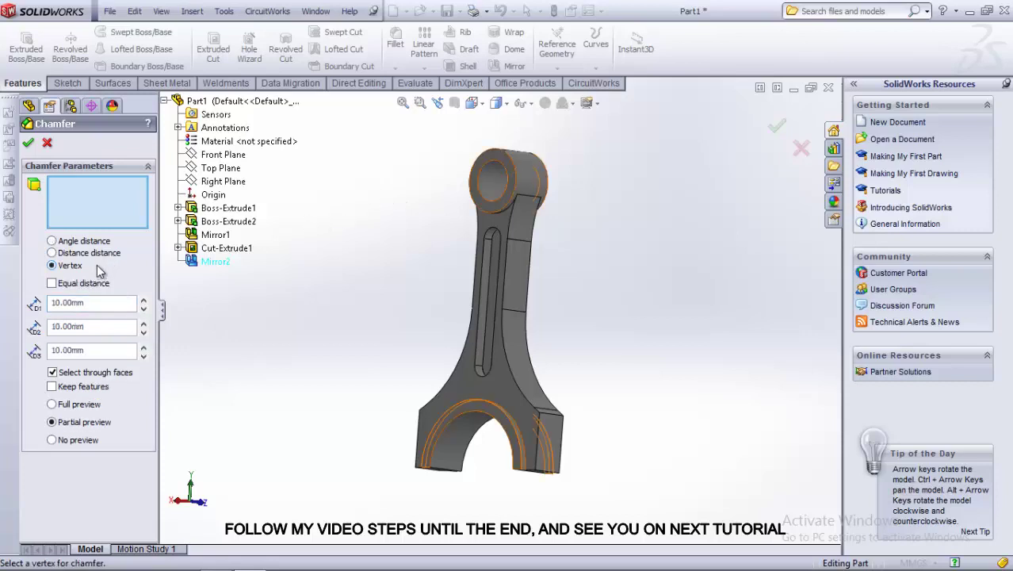
pyautogui.click(52, 253)
pyautogui.write('2')
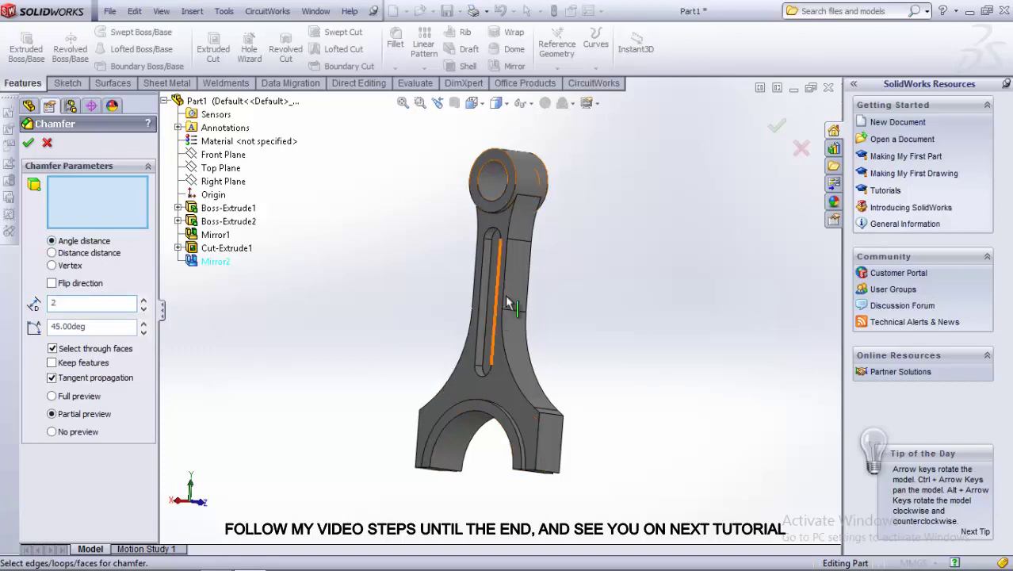
# - Select the right and left vertical edges of the rod's neck for chamfering
pyautogui.moveTo(553, 261)
pyautogui.mouseDown(button='middle')
pyautogui.moveTo(581, 259)
pyautogui.moveTo(591, 279)
pyautogui.mouseUp(button='middle')
pyautogui.click(520, 246)
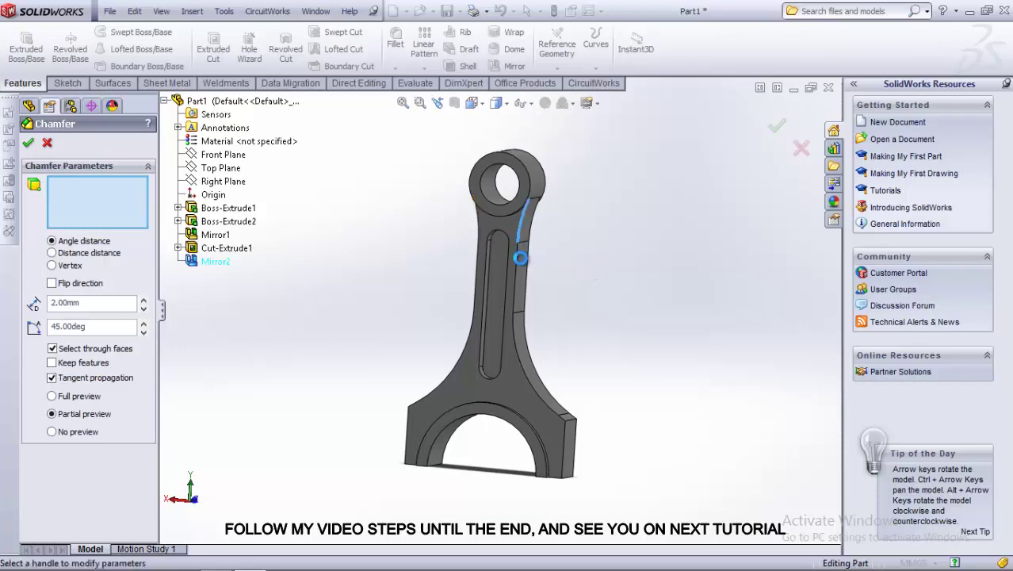
pyautogui.click(516, 311)
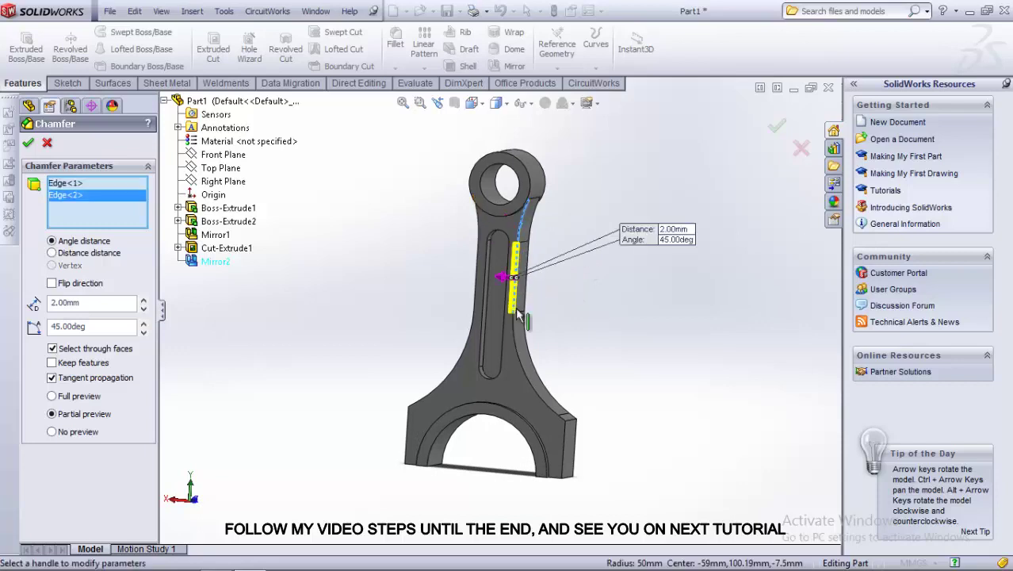
pyautogui.click(517, 353)
pyautogui.moveTo(517, 353); pyautogui.dragTo(524, 344, button='middle')
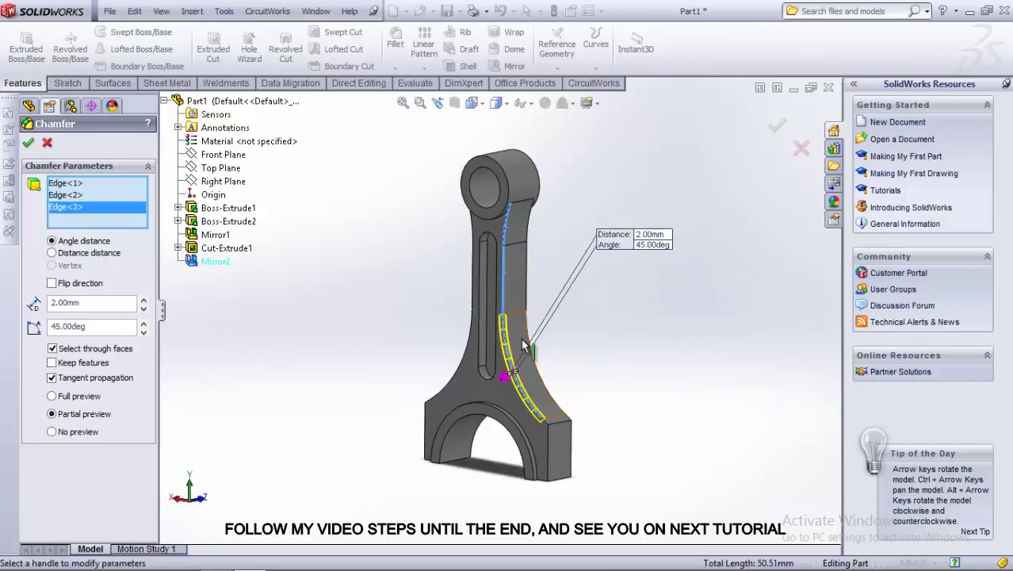
pyautogui.moveTo(533, 234); pyautogui.dragTo(530, 226, button='middle')
pyautogui.click(530, 226)
pyautogui.click(527, 269)
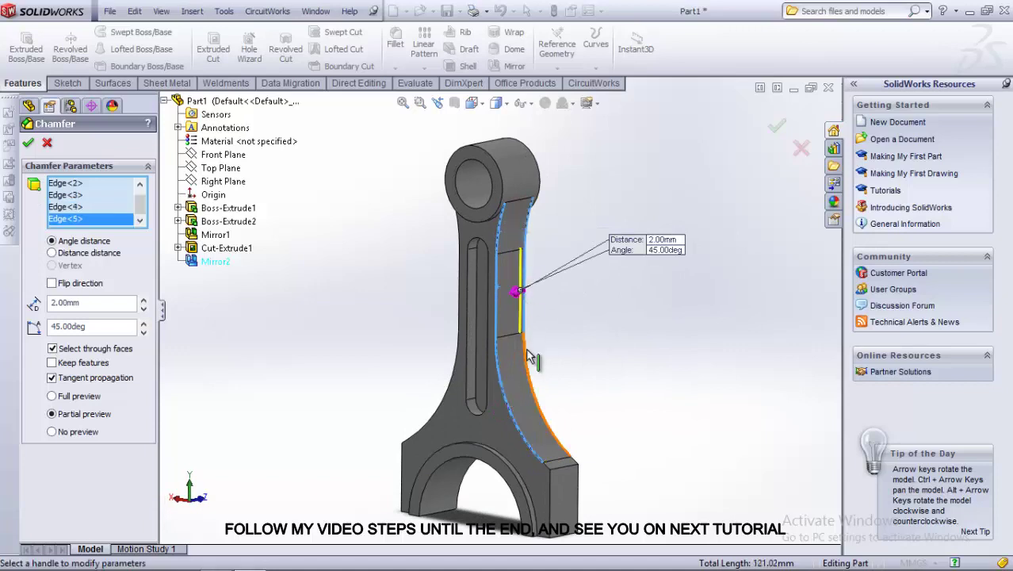
pyautogui.click(530, 357)
pyautogui.moveTo(530, 357)
pyautogui.mouseDown(button='middle')
pyautogui.moveTo(606, 380)
pyautogui.moveTo(450, 265)
pyautogui.mouseUp(button='middle')
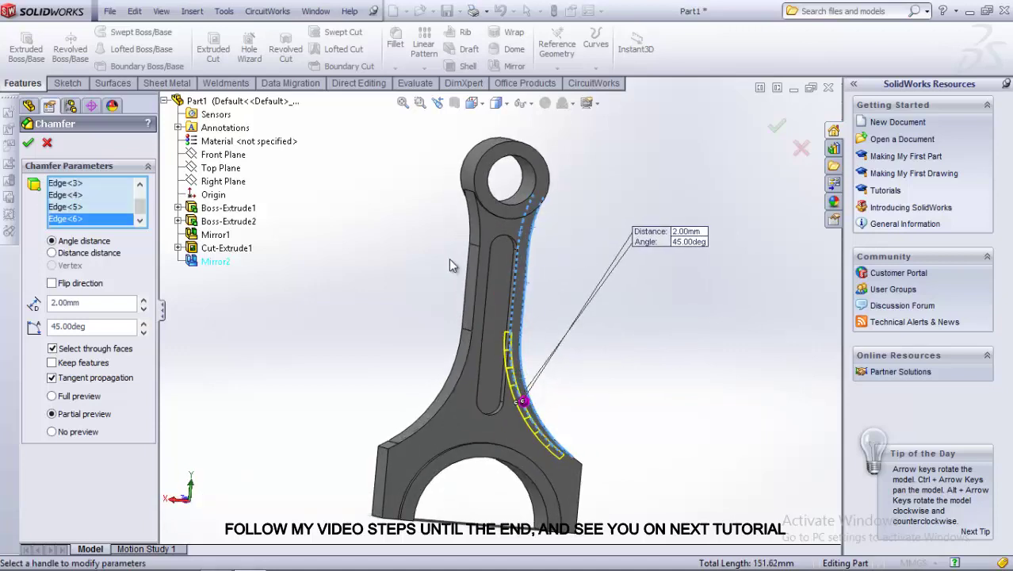
pyautogui.click(480, 230)
pyautogui.click(468, 354)
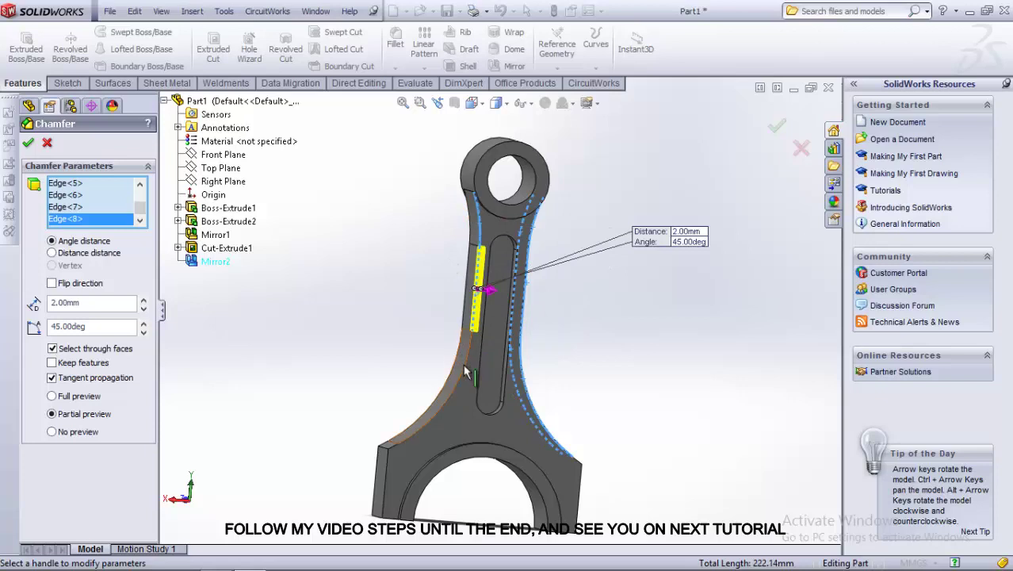
pyautogui.click(465, 368)
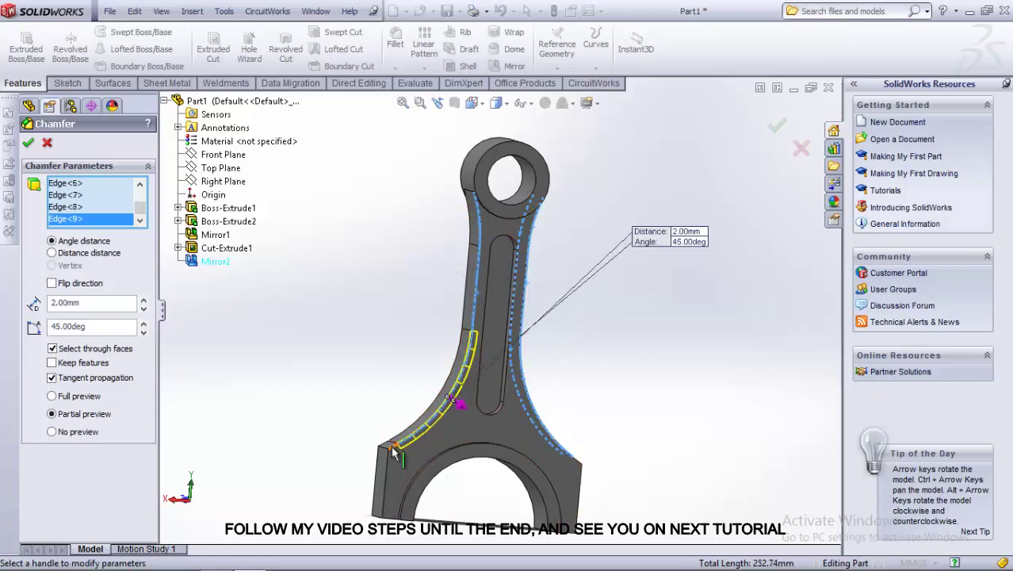
pyautogui.click(394, 451)
# - Add the remaining left edges and the big-end corner edges to the chamfer selection
pyautogui.moveTo(396, 445); pyautogui.dragTo(464, 242, button='middle')
pyautogui.click(481, 236)
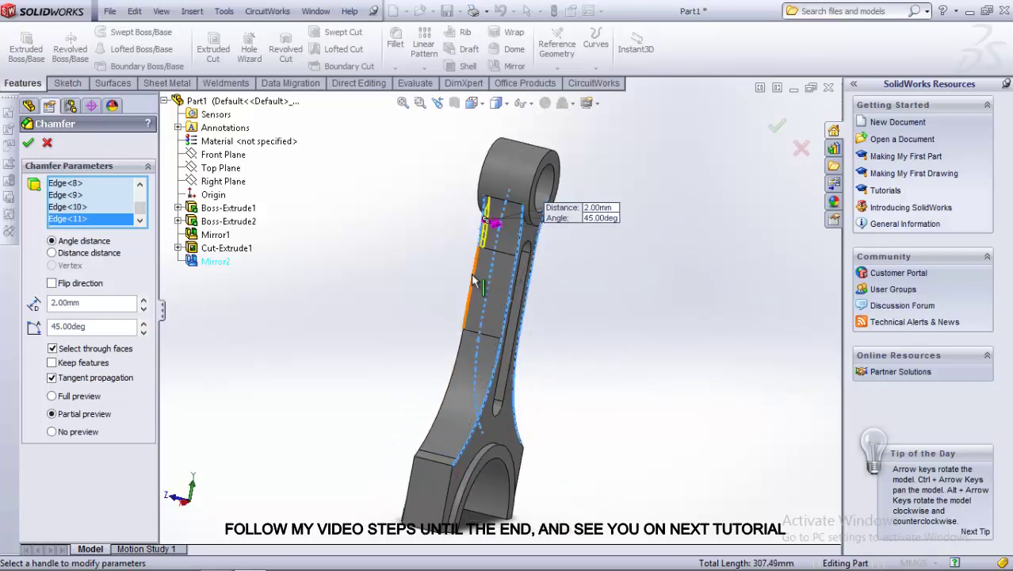
pyautogui.click(474, 301)
pyautogui.click(449, 375)
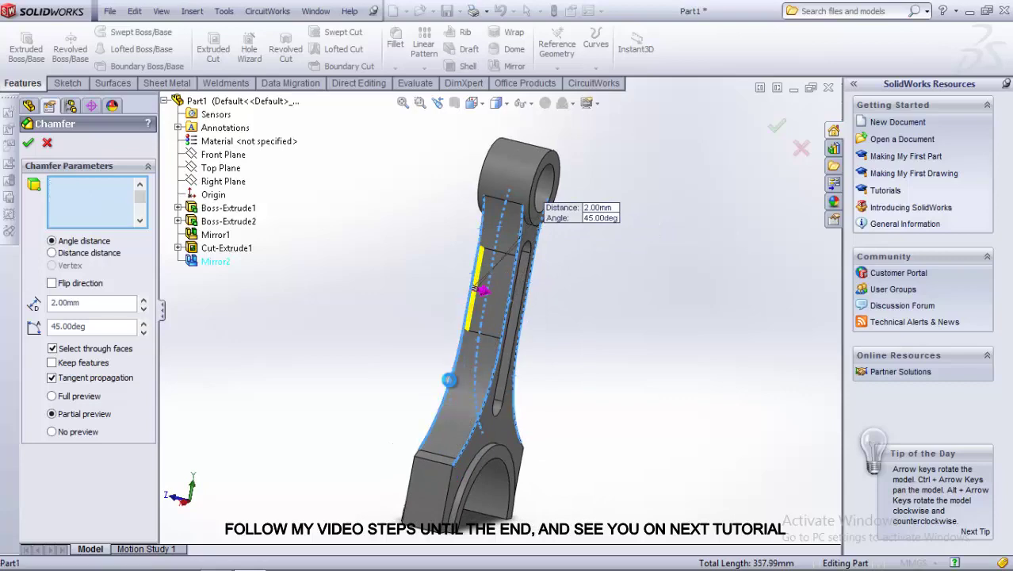
pyautogui.moveTo(449, 375); pyautogui.dragTo(406, 452, button='middle')
pyautogui.scroll(-3, 553, 290)
pyautogui.click(433, 366)
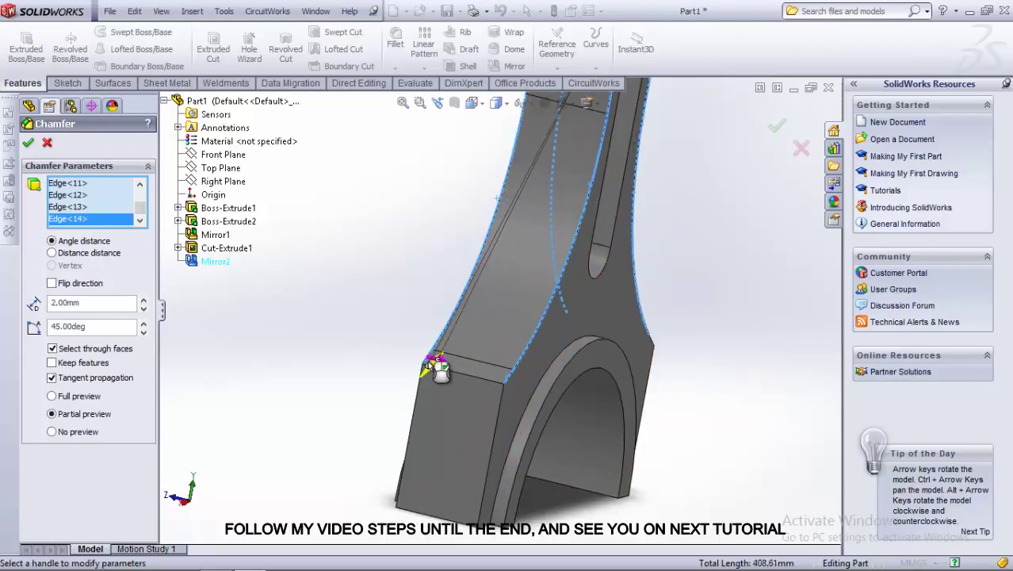
pyautogui.scroll(3, 435, 381)
pyautogui.moveTo(464, 339); pyautogui.dragTo(417, 315, button='middle')
pyautogui.scroll(-3, 417, 315)
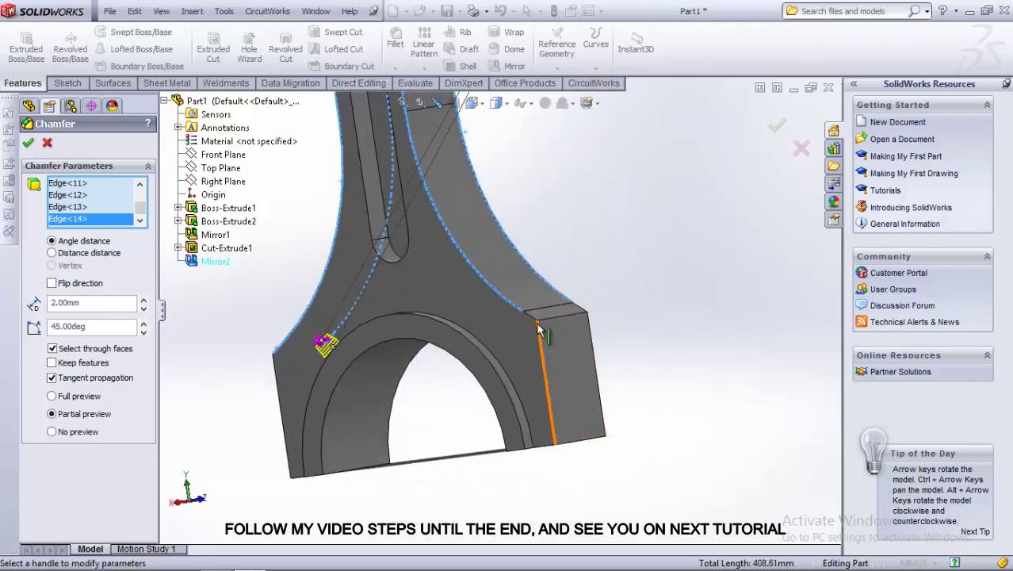
pyautogui.click(547, 333)
pyautogui.keyDown('ctrl'); pyautogui.moveTo(547, 333); pyautogui.dragTo(442, 390, button='middle'); pyautogui.keyUp('ctrl')
pyautogui.scroll(-2, 560, 309)
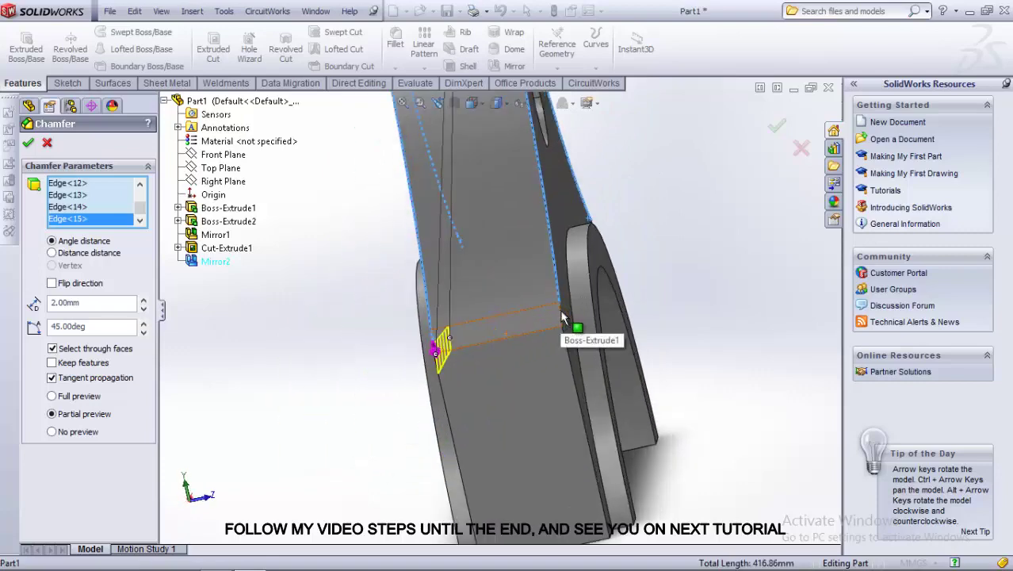
pyautogui.click(560, 308)
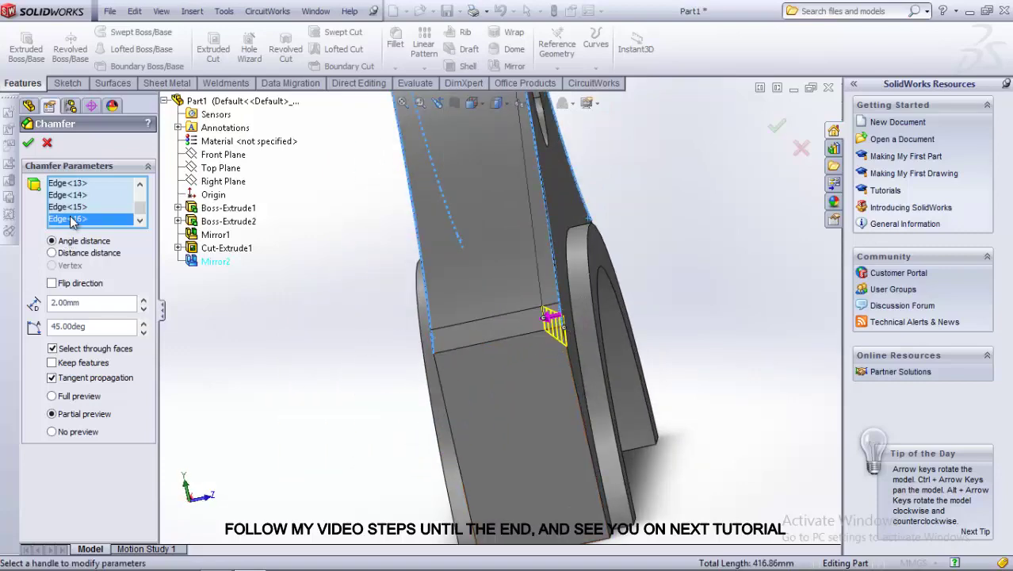
pyautogui.click(563, 321)
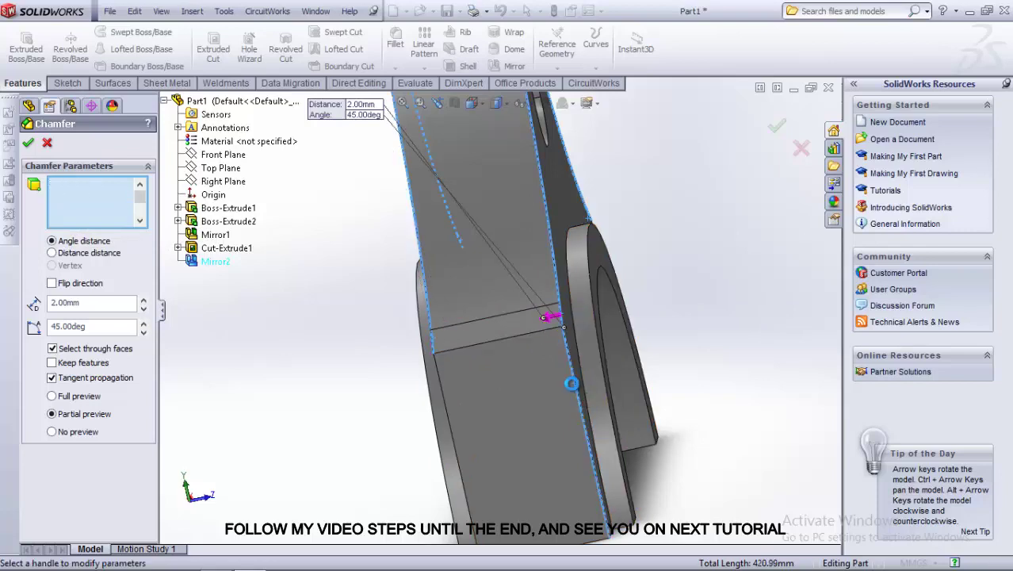
# - Add the last vertical edges and apply the 2 mm × 45° chamfer
pyautogui.moveTo(538, 394); pyautogui.dragTo(595, 376, button='middle')
pyautogui.click(487, 394)
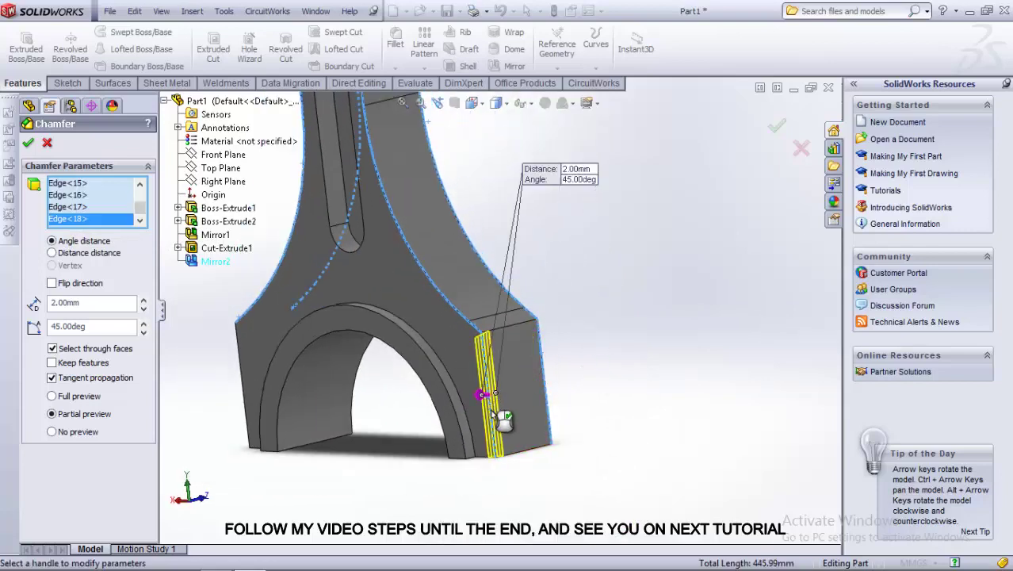
pyautogui.moveTo(487, 394)
pyautogui.mouseDown(button='middle')
pyautogui.moveTo(457, 344)
pyautogui.moveTo(495, 353)
pyautogui.moveTo(369, 349)
pyautogui.mouseUp(button='middle')
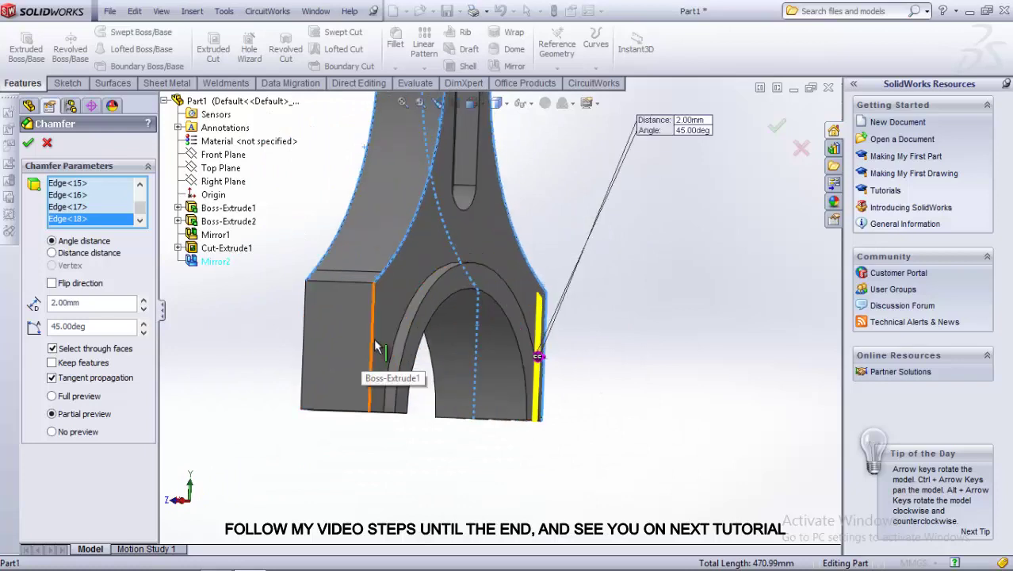
pyautogui.click(369, 349)
pyautogui.click(306, 357)
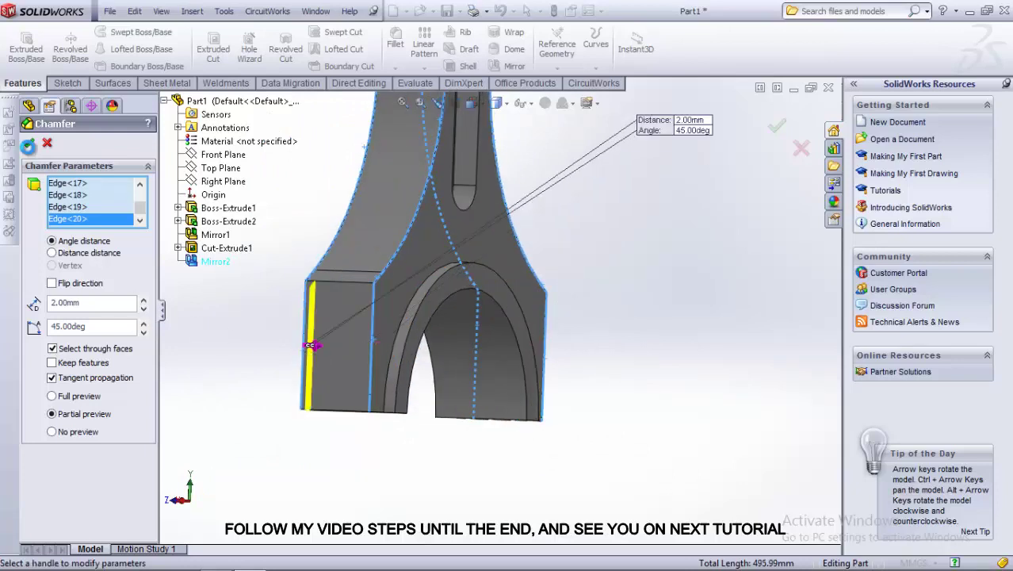
pyautogui.click(28, 145)
pyautogui.scroll(3, 347, 269)
pyautogui.moveTo(346, 270)
pyautogui.mouseDown(button='middle')
pyautogui.moveTo(481, 276)
pyautogui.moveTo(299, 214)
pyautogui.mouseUp(button='middle')
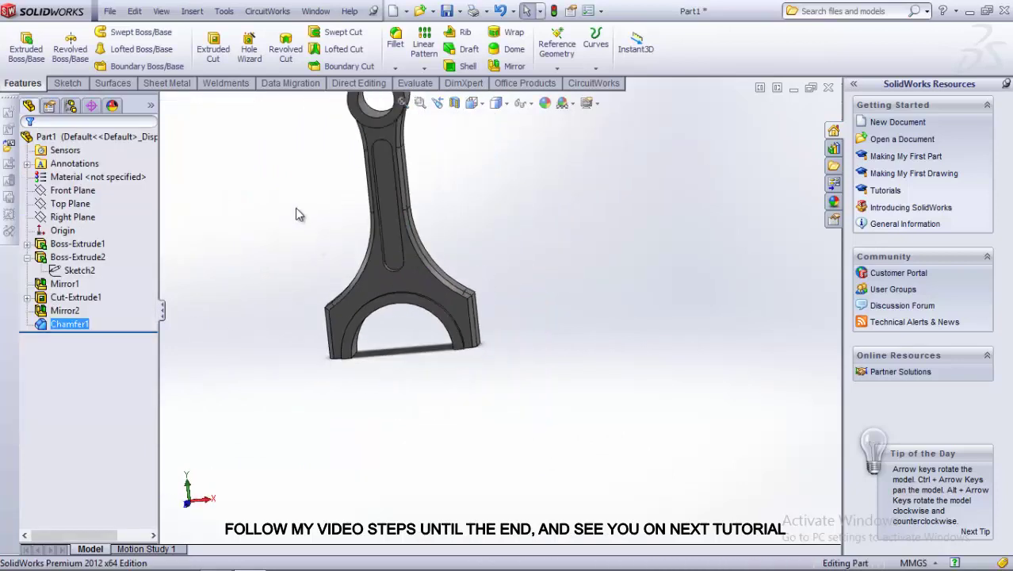
# - Create Plane1 offset 25 mm, flipped, from the foot face of the big end
pyautogui.scroll(2, 300, 219)
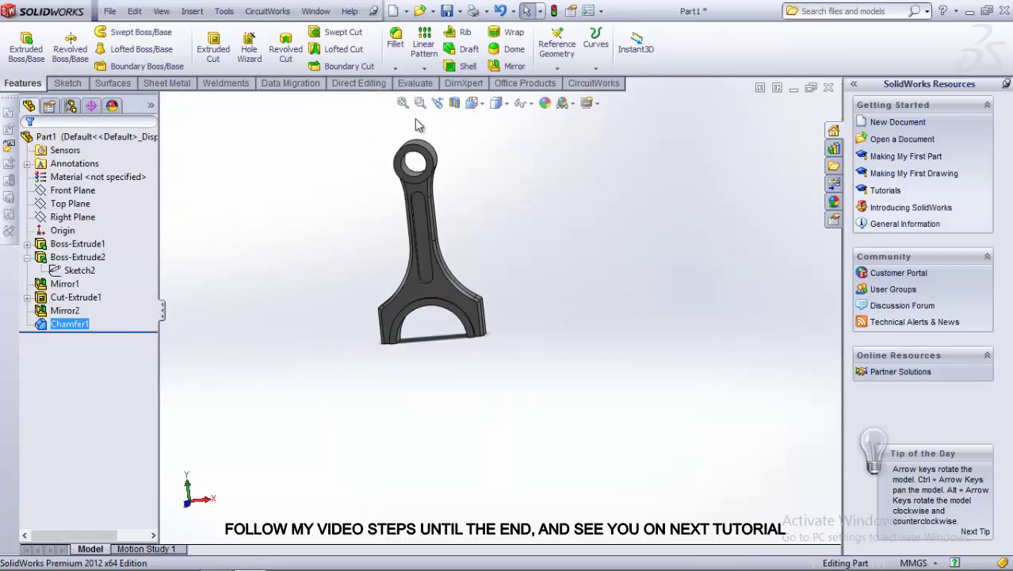
pyautogui.click(558, 70)
pyautogui.click(571, 83)
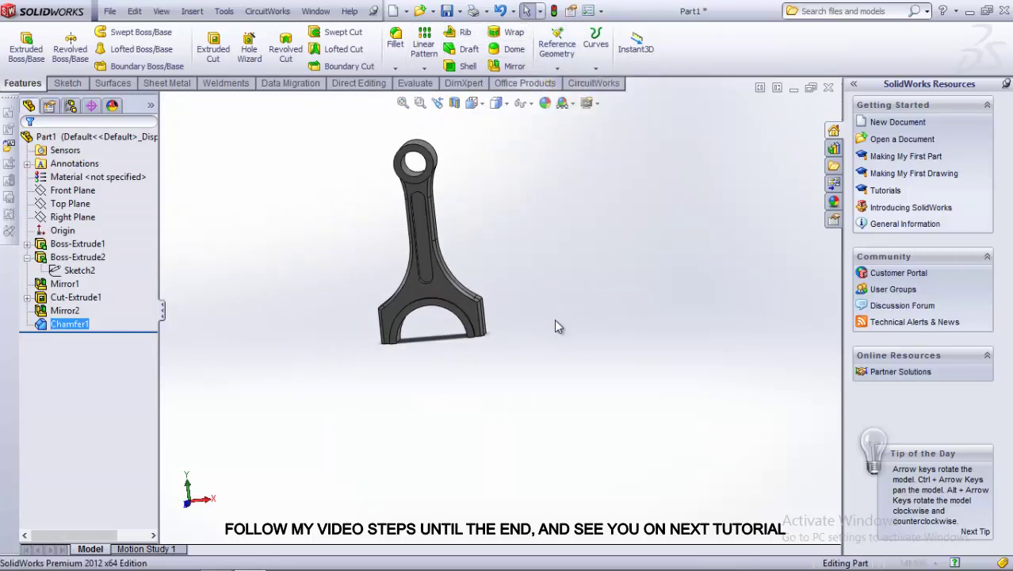
pyautogui.moveTo(554, 319); pyautogui.dragTo(481, 303, button='middle')
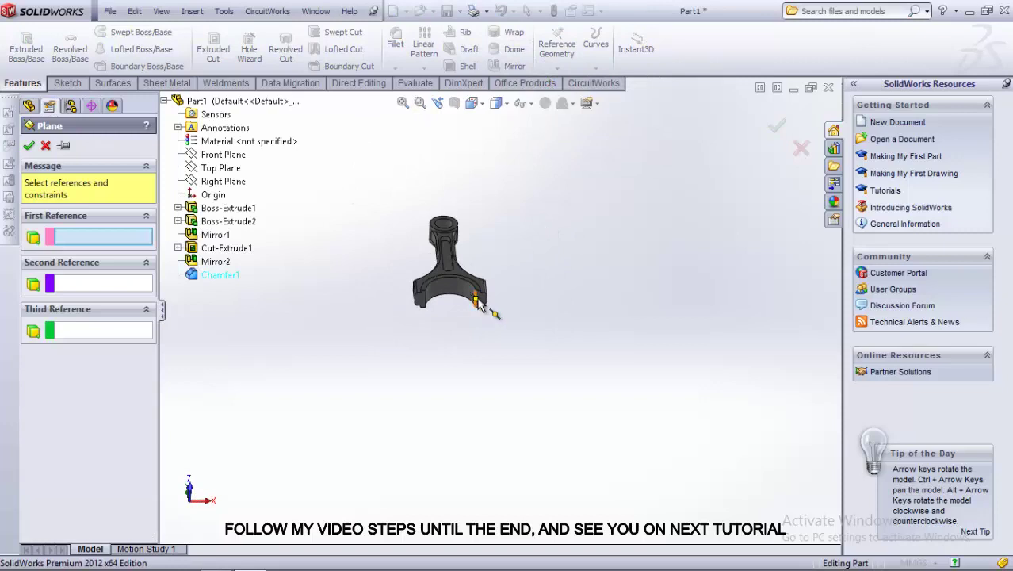
pyautogui.scroll(-5, 478, 303)
pyautogui.click(502, 314)
pyautogui.moveTo(539, 303); pyautogui.dragTo(493, 389, button='middle')
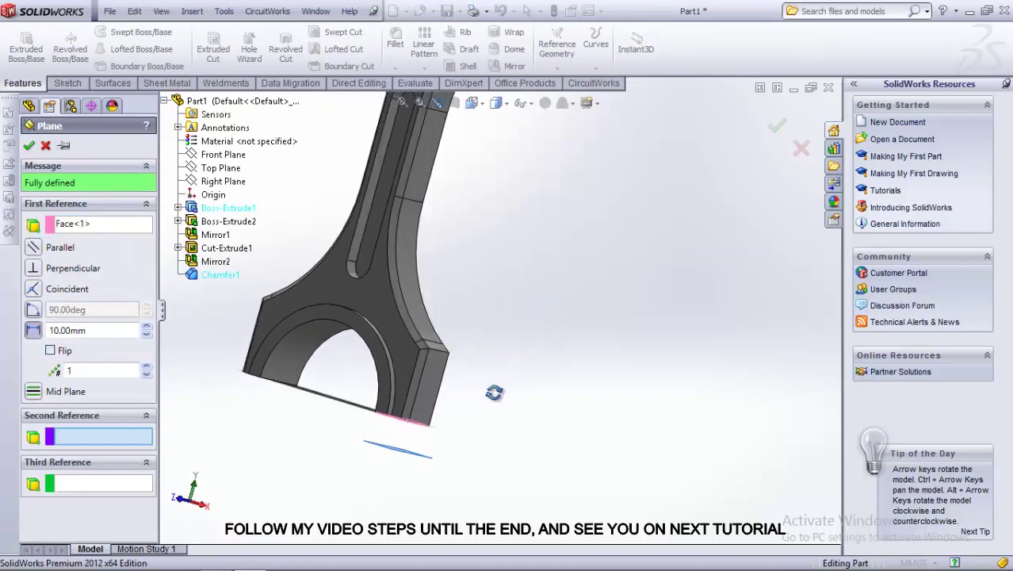
pyautogui.doubleClick(46, 327)
pyautogui.write('25')
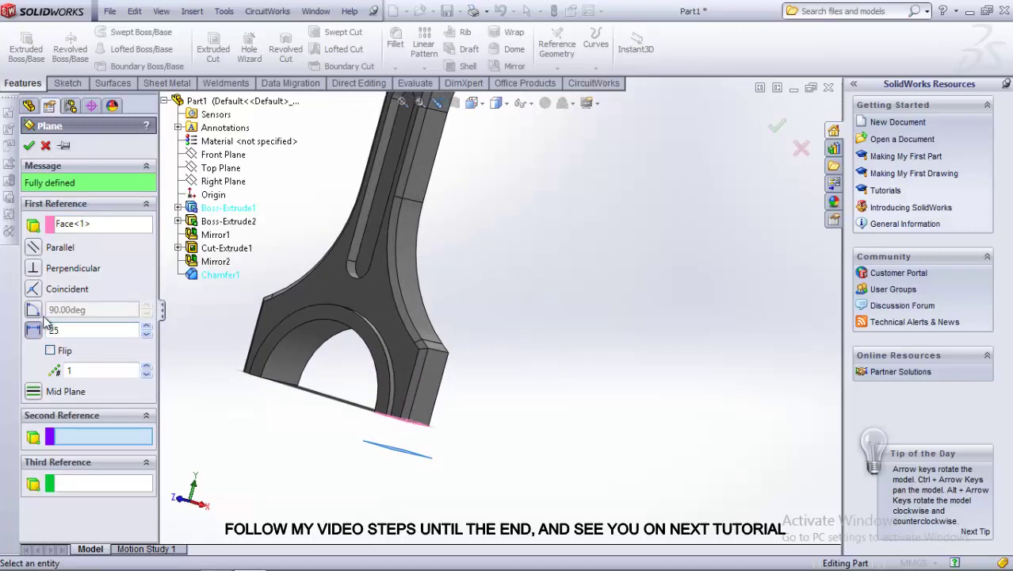
pyautogui.scroll(3, 523, 450)
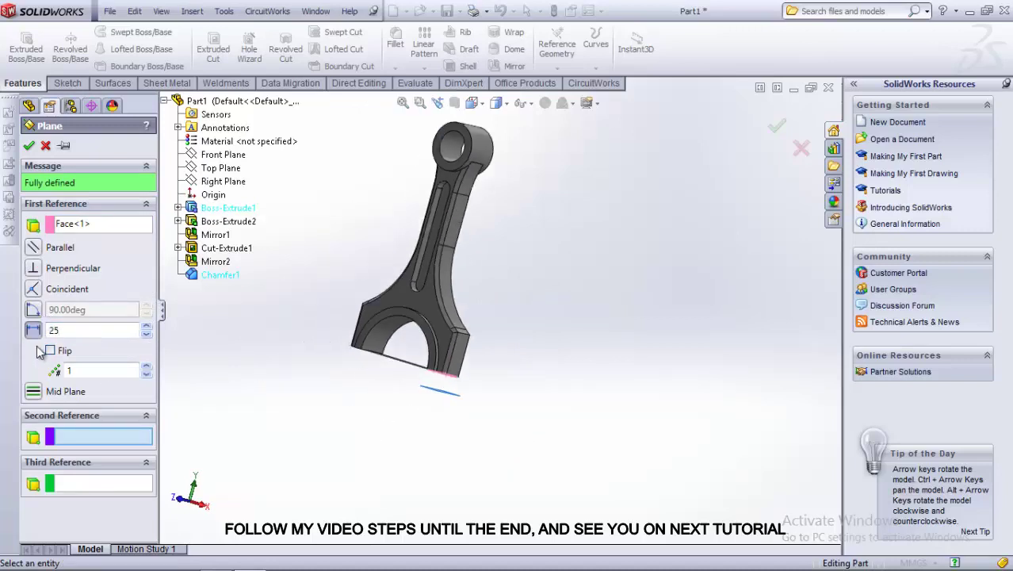
pyautogui.click(29, 146)
pyautogui.scroll(-3, 527, 374)
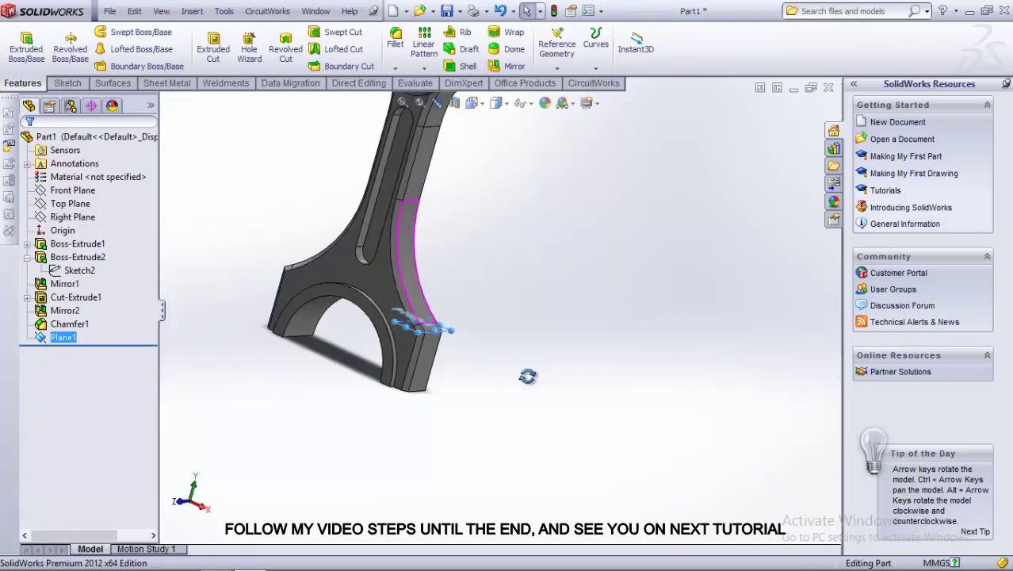
pyautogui.click(58, 340)
# - Open a sketch on Plane1, view it Normal To, and place a sketch point
pyautogui.click(76, 297)
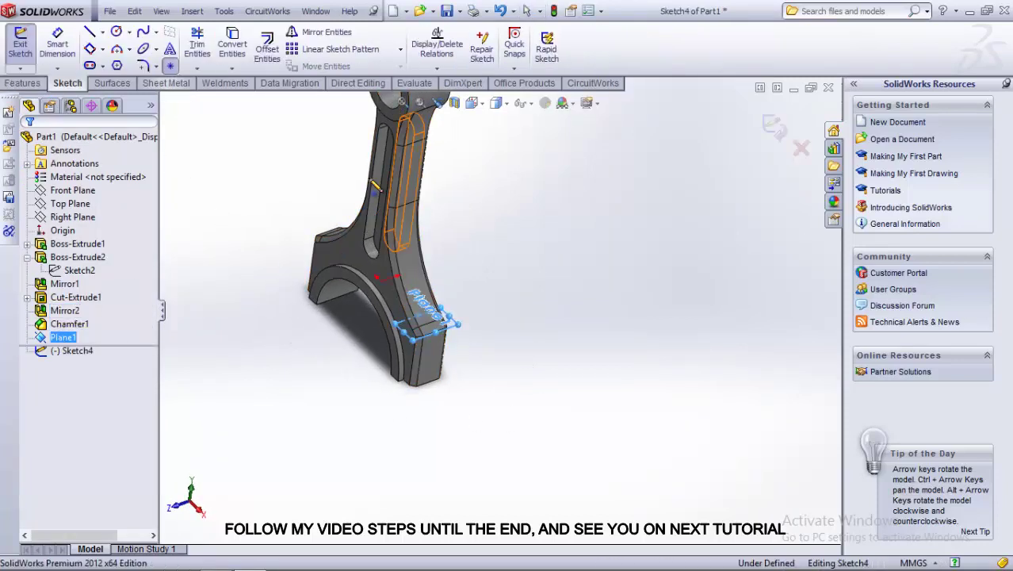
pyautogui.click(472, 103)
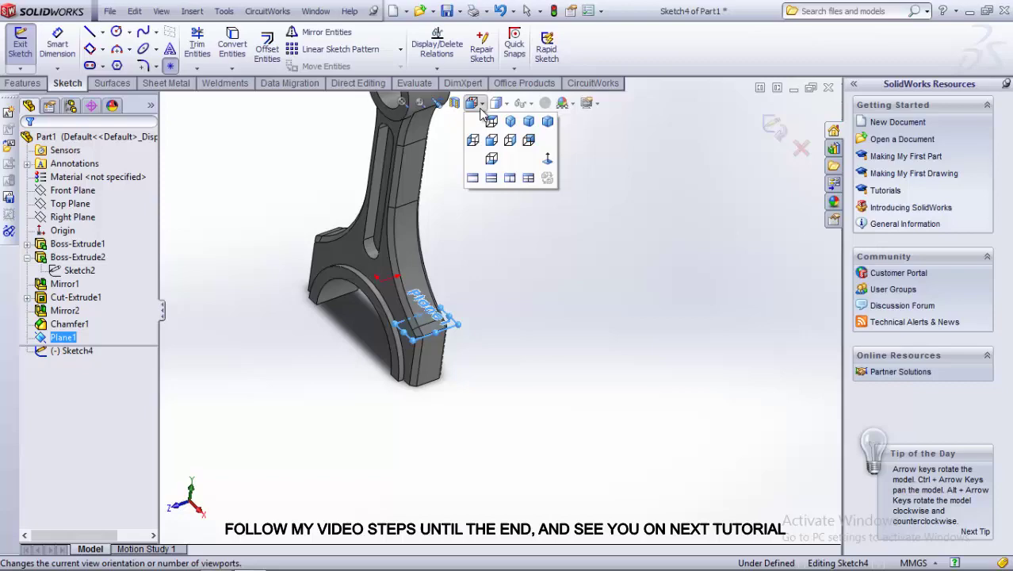
pyautogui.click(547, 160)
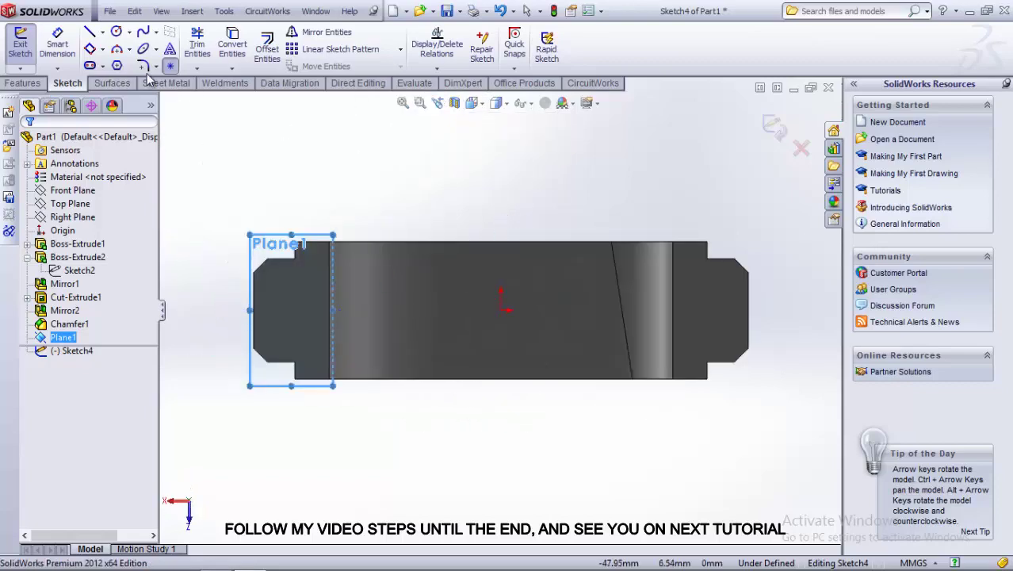
pyautogui.click(229, 310)
pyautogui.moveTo(244, 217); pyautogui.dragTo(279, 469, button='middle')
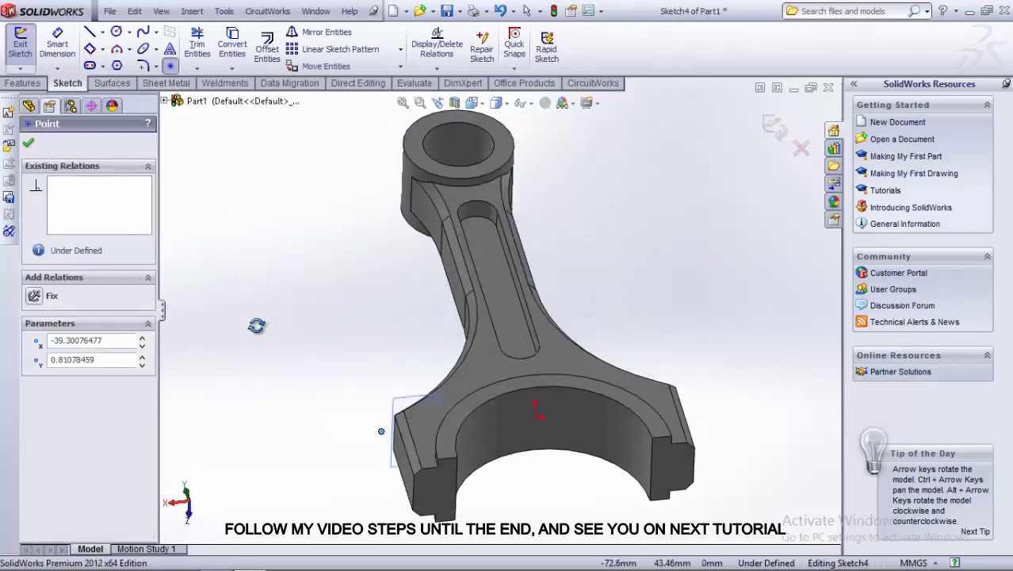
# - Start dimensioning the point against the big-end arc, then cancel it
pyautogui.click(58, 43)
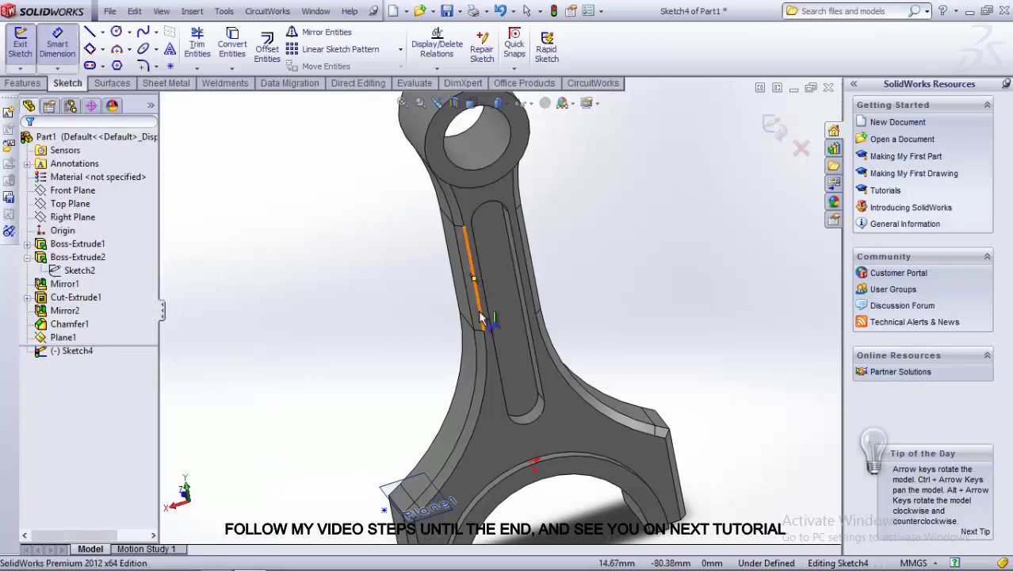
pyautogui.scroll(3, 480, 317)
pyautogui.scroll(-3, 428, 423)
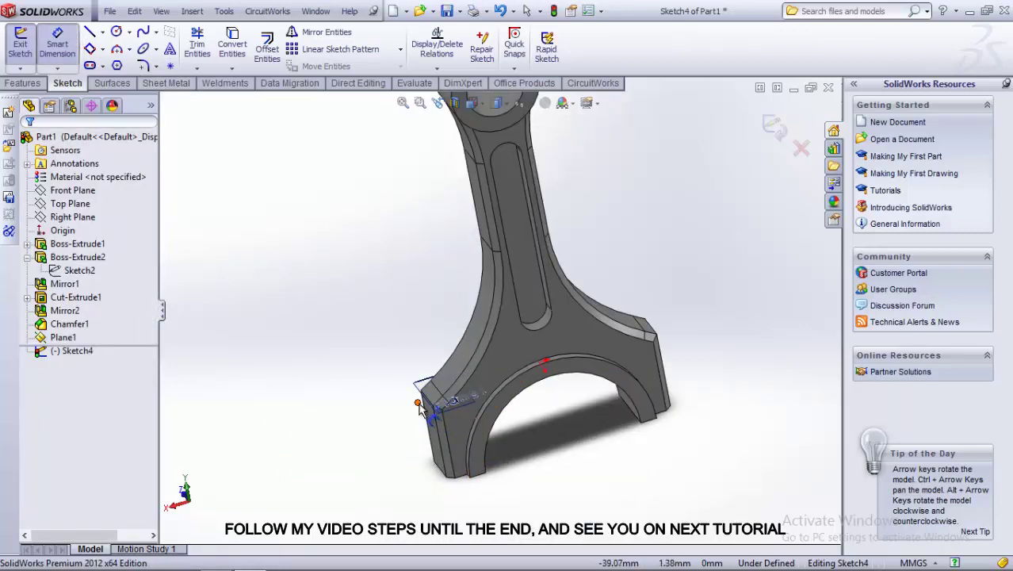
pyautogui.click(419, 404)
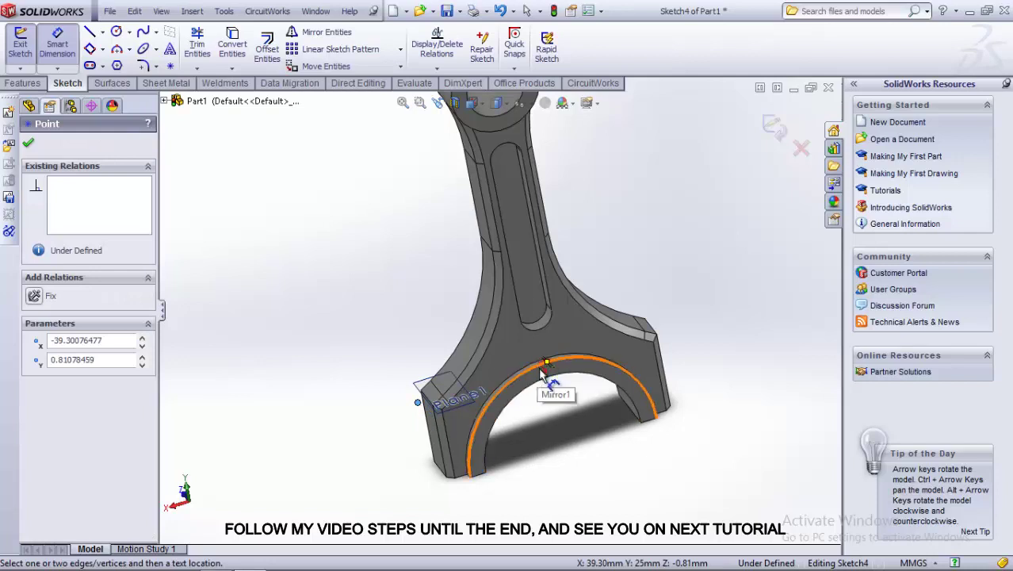
pyautogui.click(544, 370)
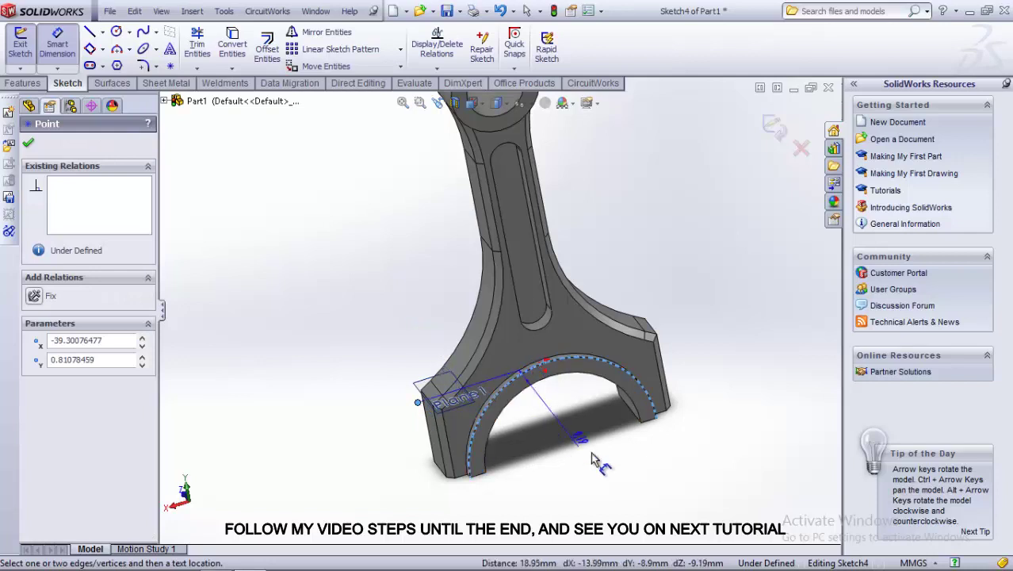
pyautogui.moveTo(589, 468); pyautogui.dragTo(543, 242, button='middle')
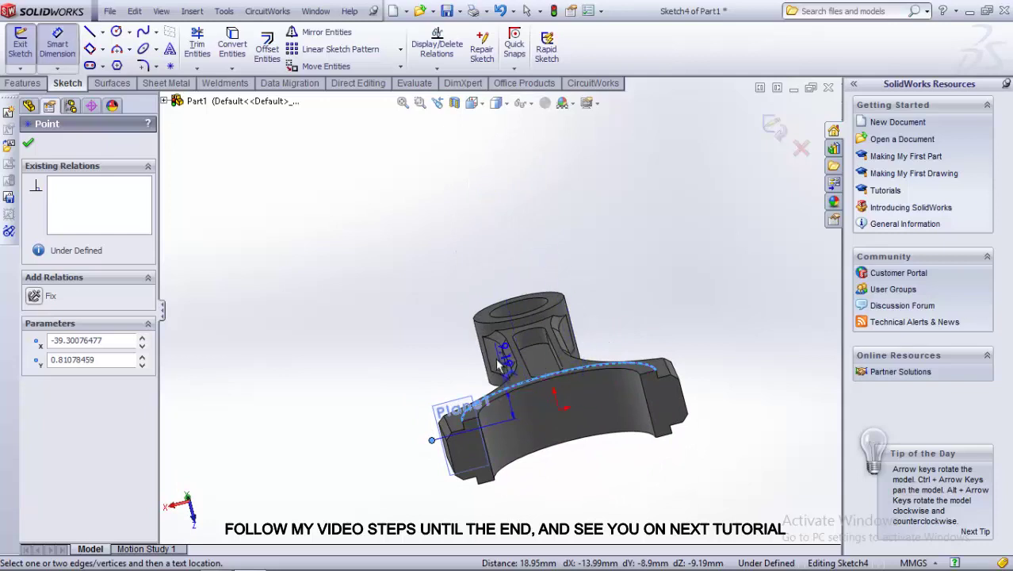
pyautogui.press('Escape')
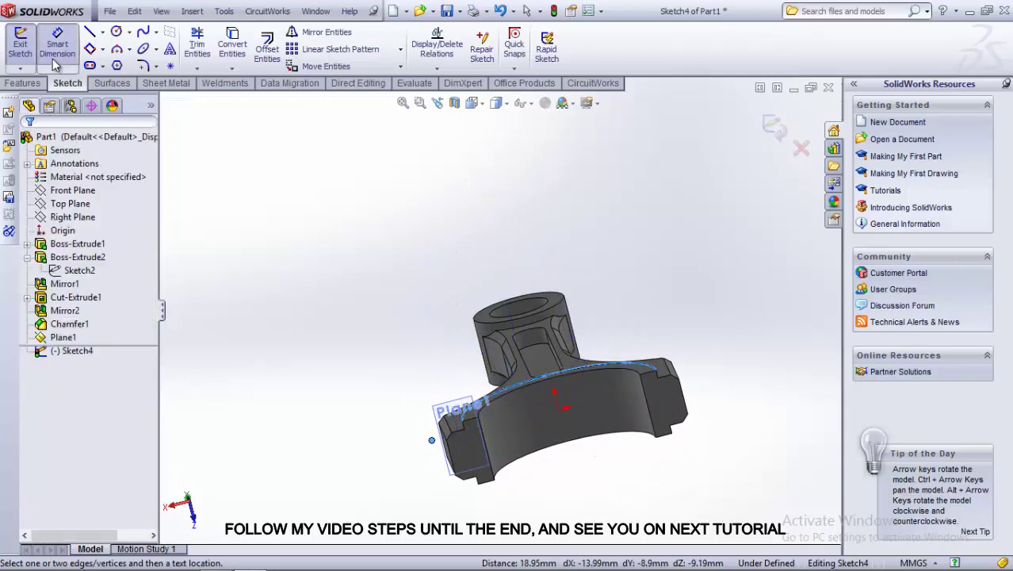
# - Dimension the sketch point 30 mm from the origin
pyautogui.click(56, 47)
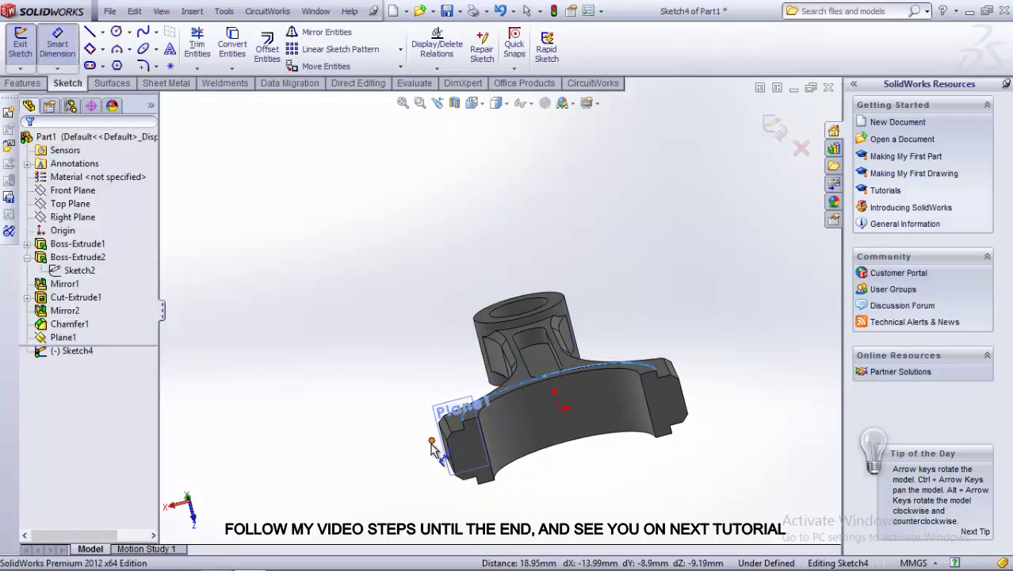
pyautogui.click(431, 441)
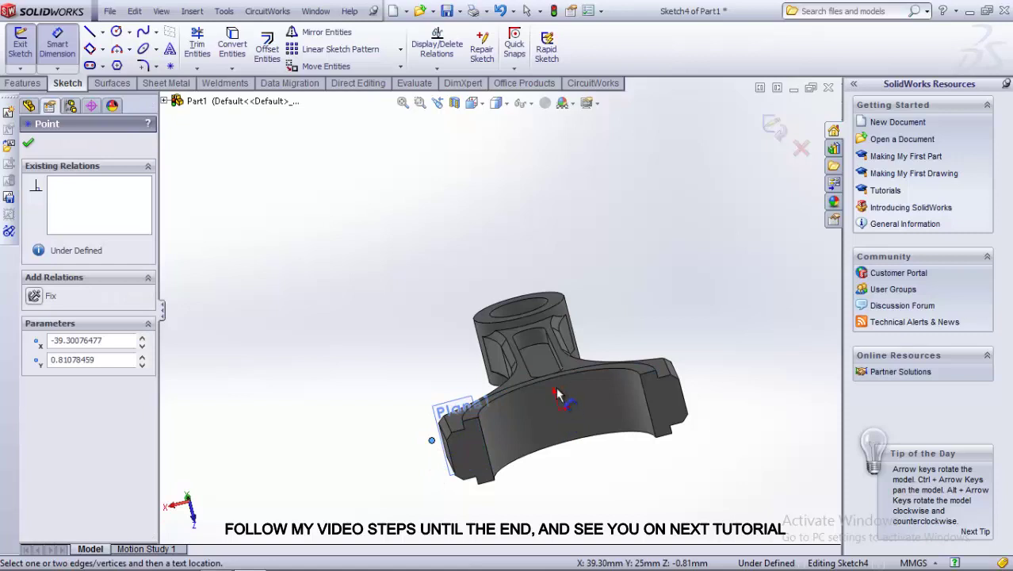
pyautogui.click(553, 384)
pyautogui.click(440, 285)
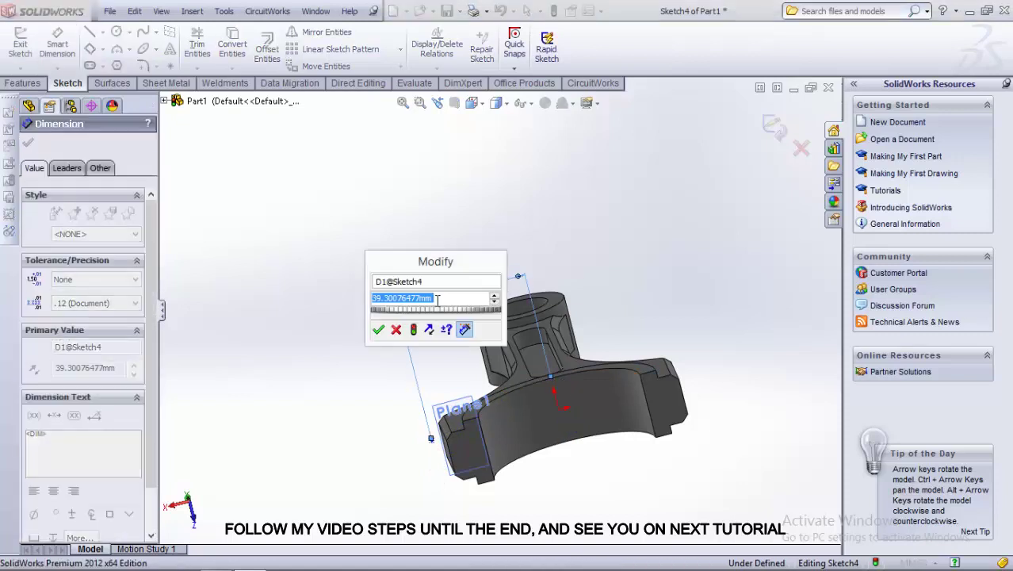
pyautogui.write('30')
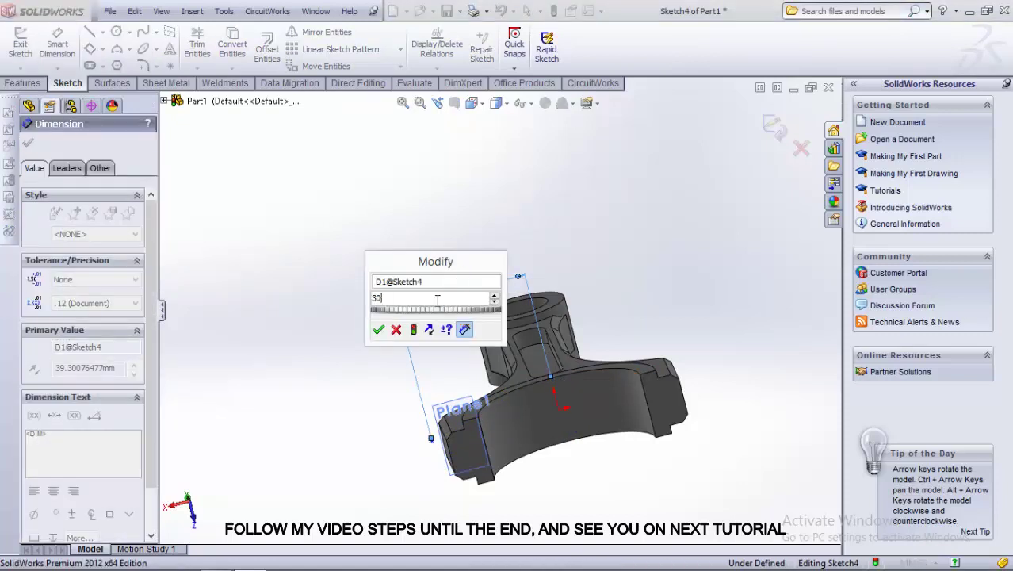
pyautogui.click(378, 331)
pyautogui.scroll(2, 456, 371)
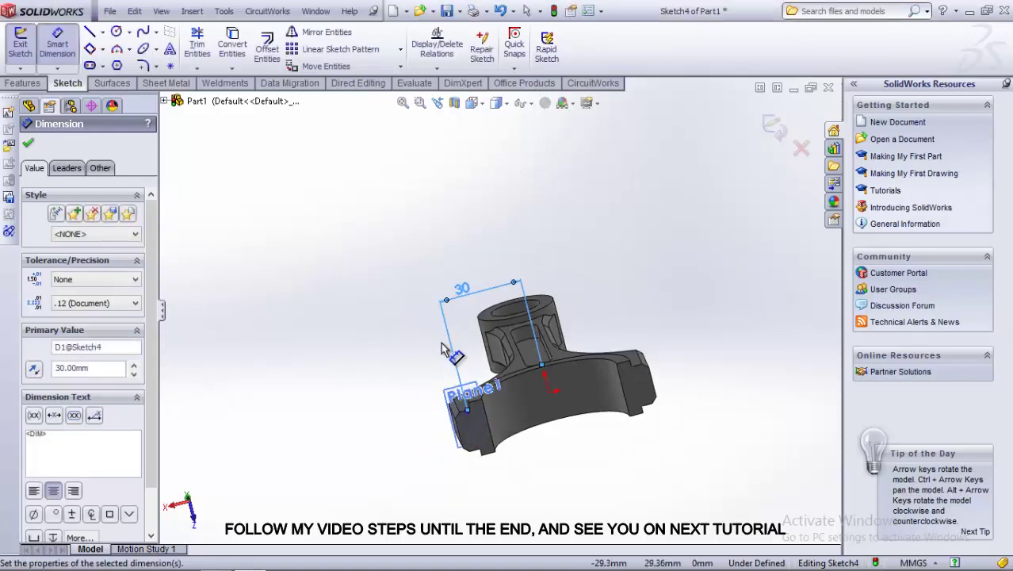
pyautogui.scroll(2, 464, 375)
pyautogui.moveTo(464, 376)
pyautogui.mouseDown(button='middle')
pyautogui.moveTo(453, 324)
pyautogui.moveTo(587, 408)
pyautogui.mouseUp(button='middle')
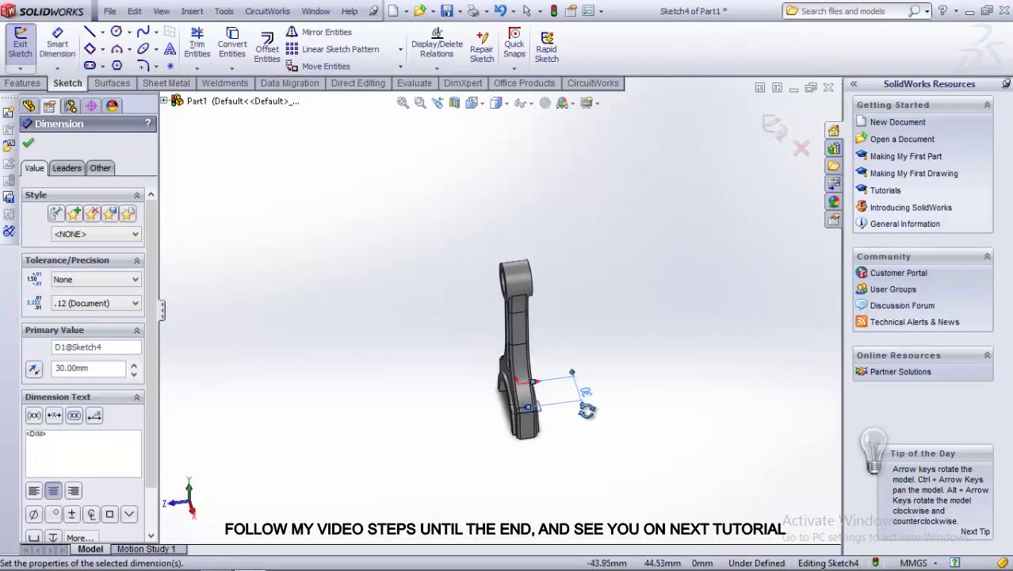
pyautogui.rightClick(616, 397)
pyautogui.click(652, 227)
# - Select the sketch point and a rod face, then cancel a first centerline attempt
pyautogui.scroll(-2, 603, 348)
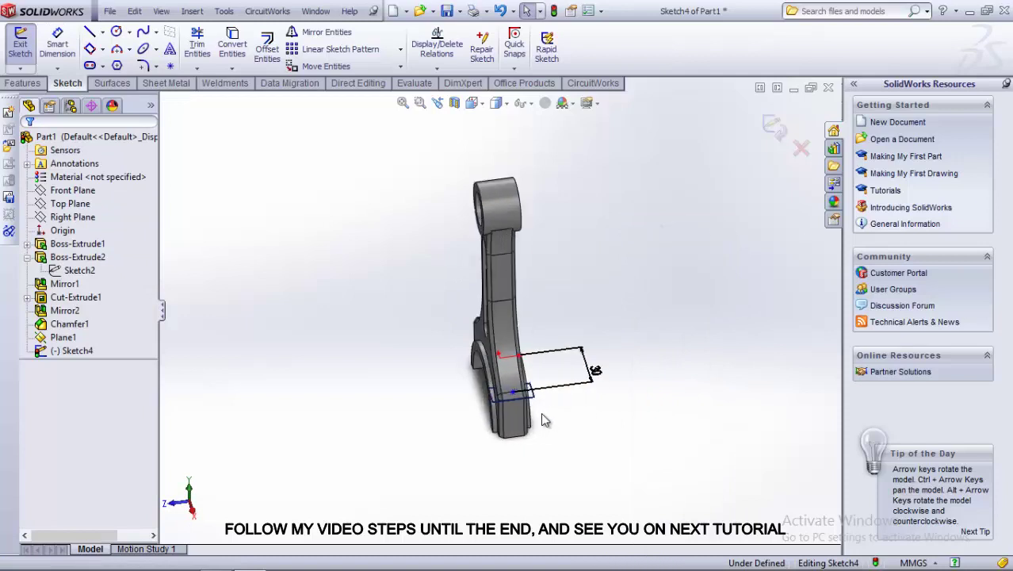
pyautogui.scroll(-4, 476, 333)
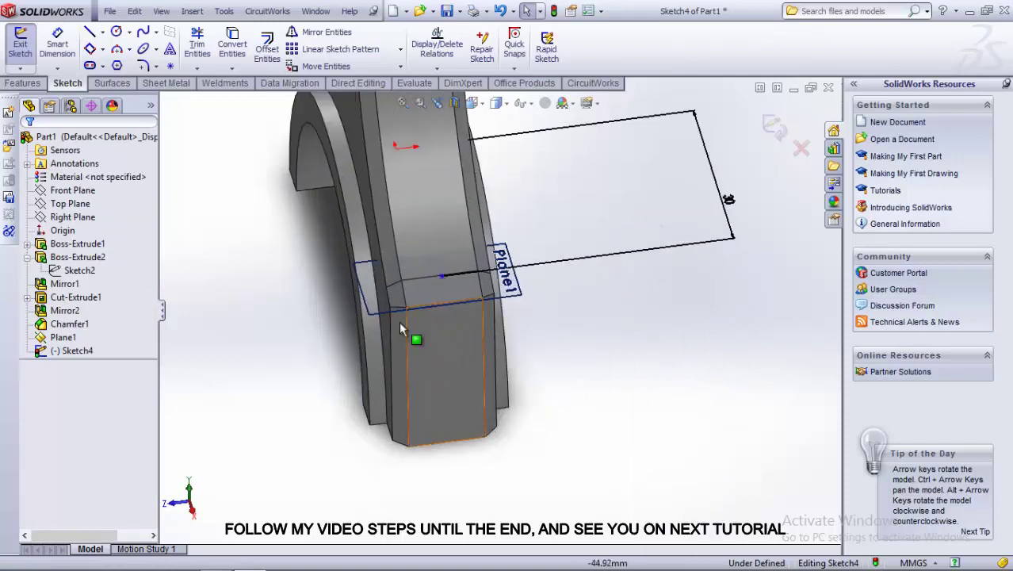
pyautogui.click(442, 277)
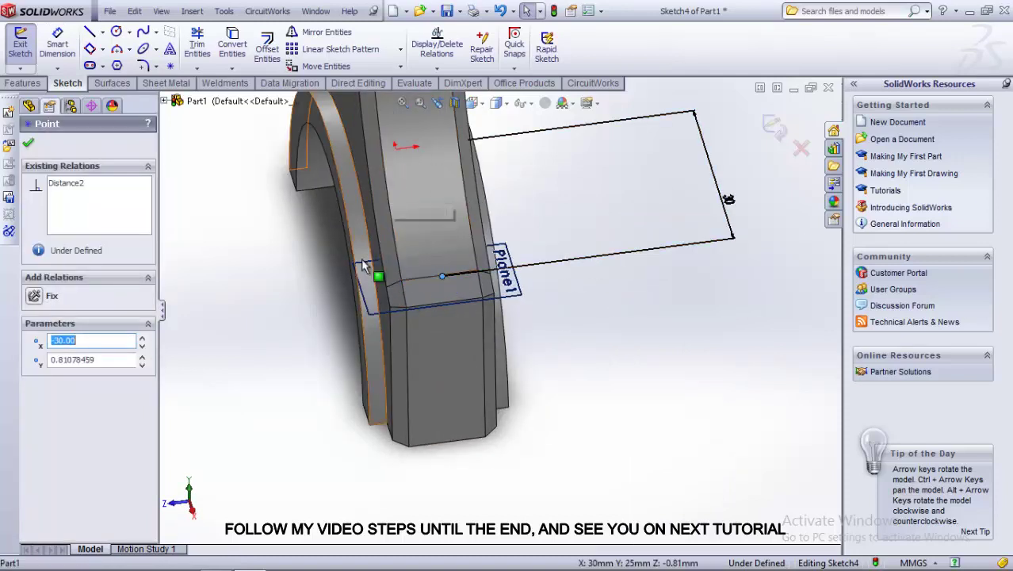
pyautogui.scroll(-2, 365, 261)
pyautogui.moveTo(366, 262); pyautogui.dragTo(281, 342, button='middle')
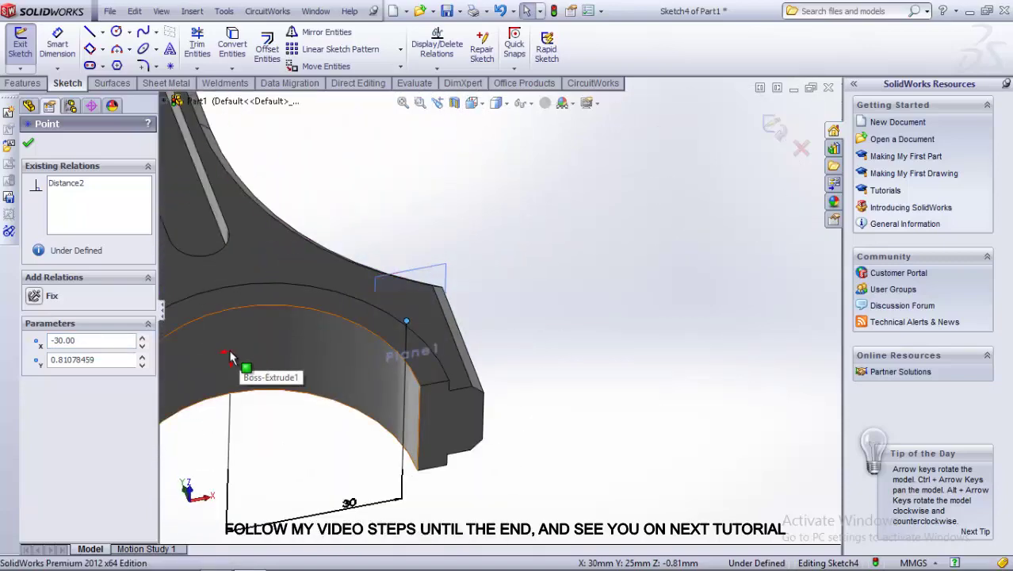
pyautogui.click(229, 358)
pyautogui.click(685, 362)
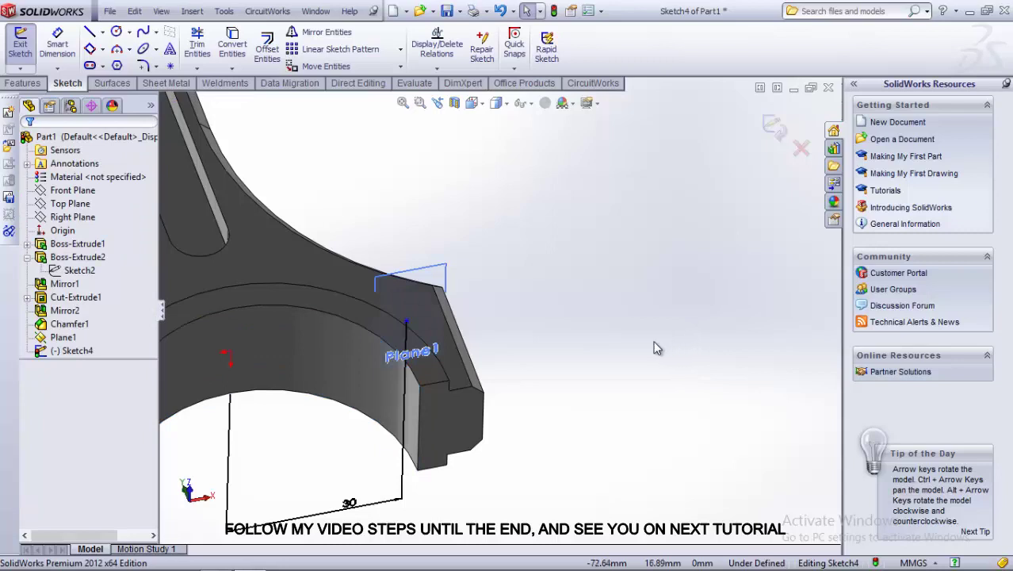
pyautogui.click(102, 32)
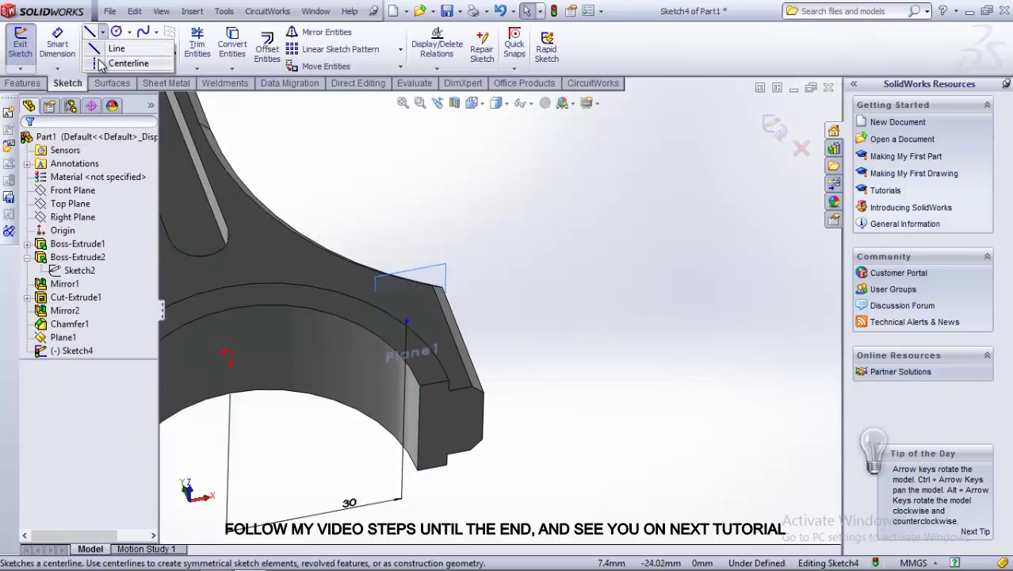
pyautogui.click(119, 61)
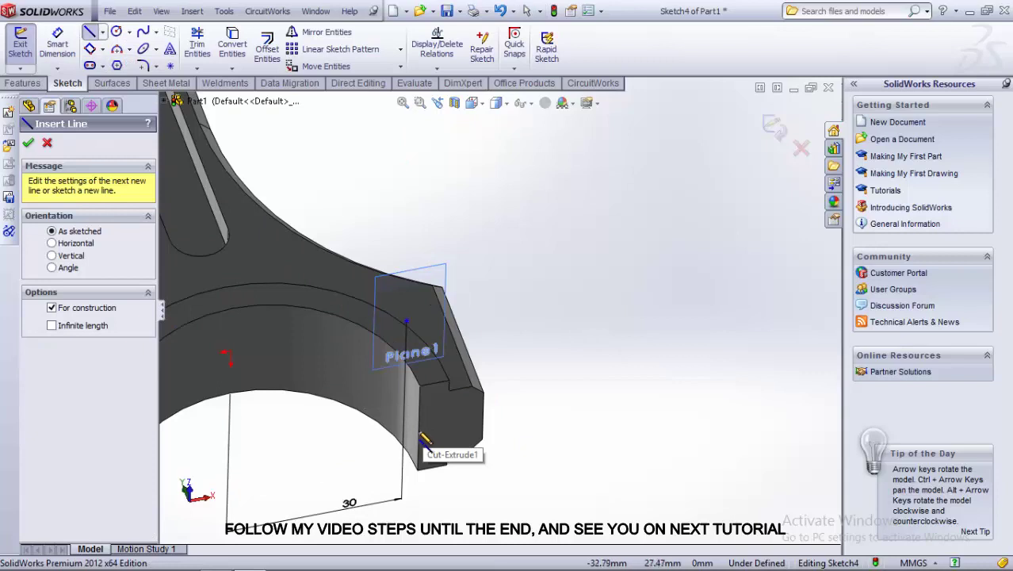
pyautogui.press('Escape')
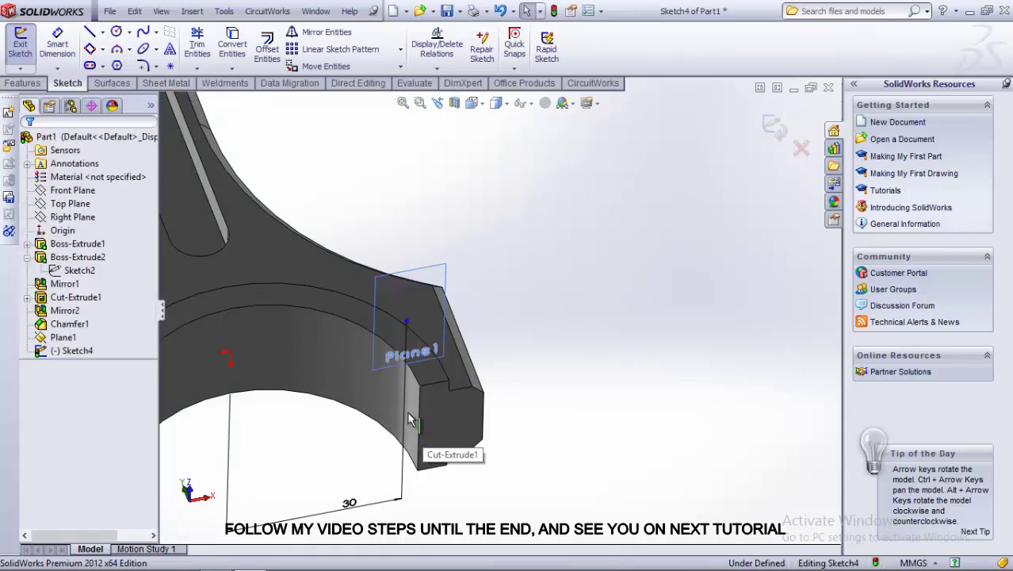
# - Project the rod edge into the sketch with Convert Entities and make it construction
pyautogui.click(232, 44)
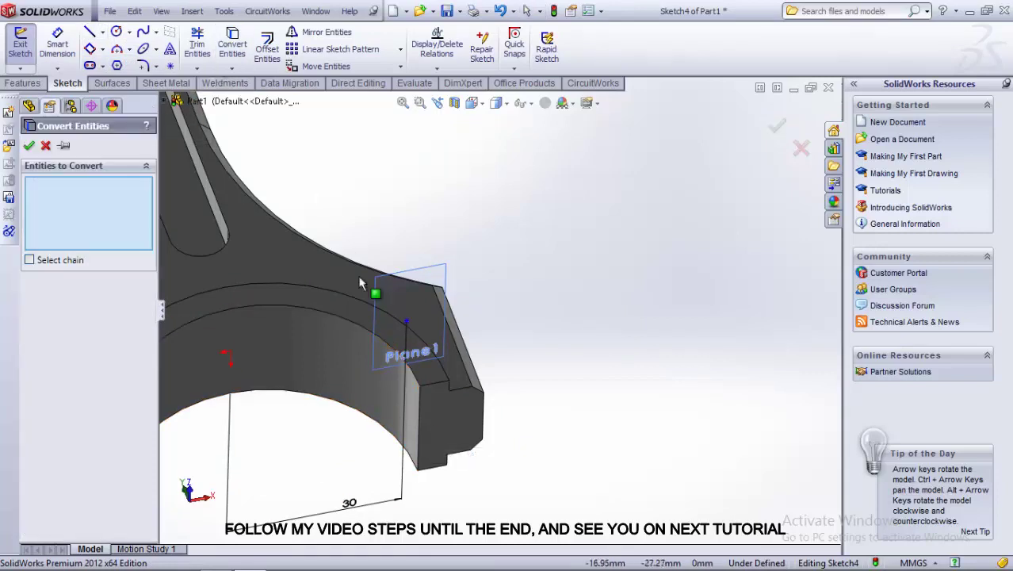
pyautogui.click(420, 435)
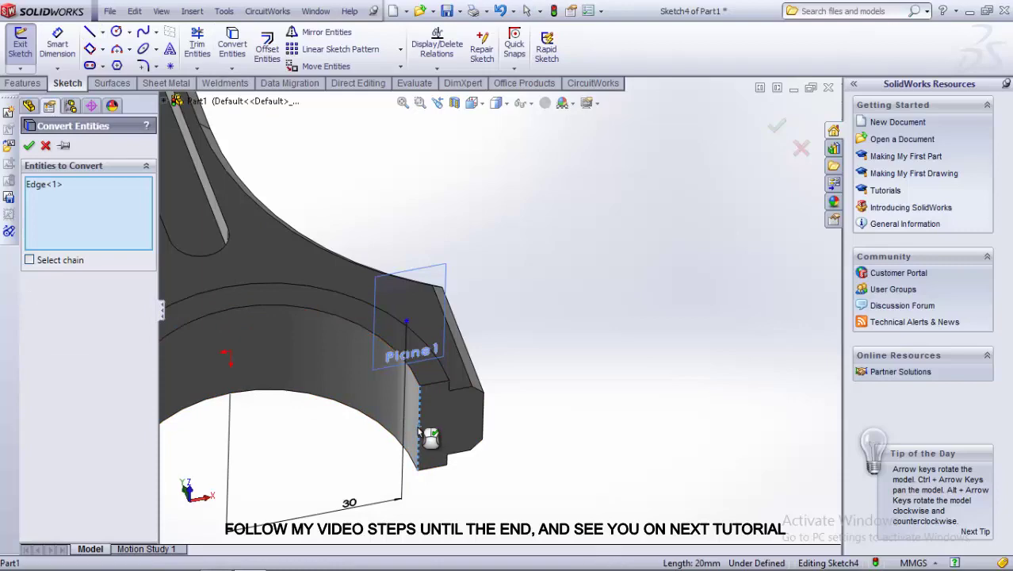
pyautogui.click(29, 145)
pyautogui.moveTo(511, 289); pyautogui.dragTo(433, 334, button='middle')
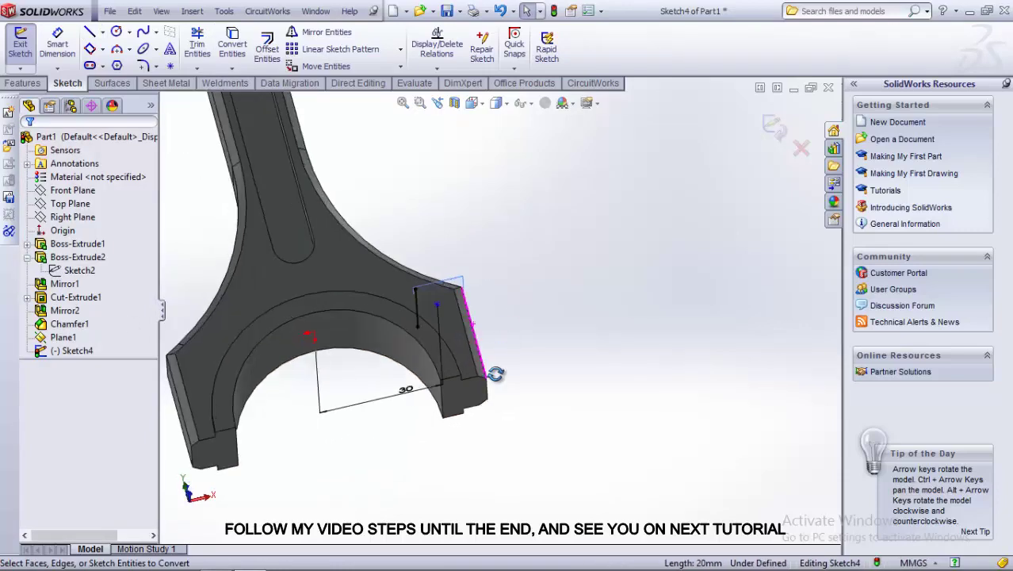
pyautogui.click(430, 281)
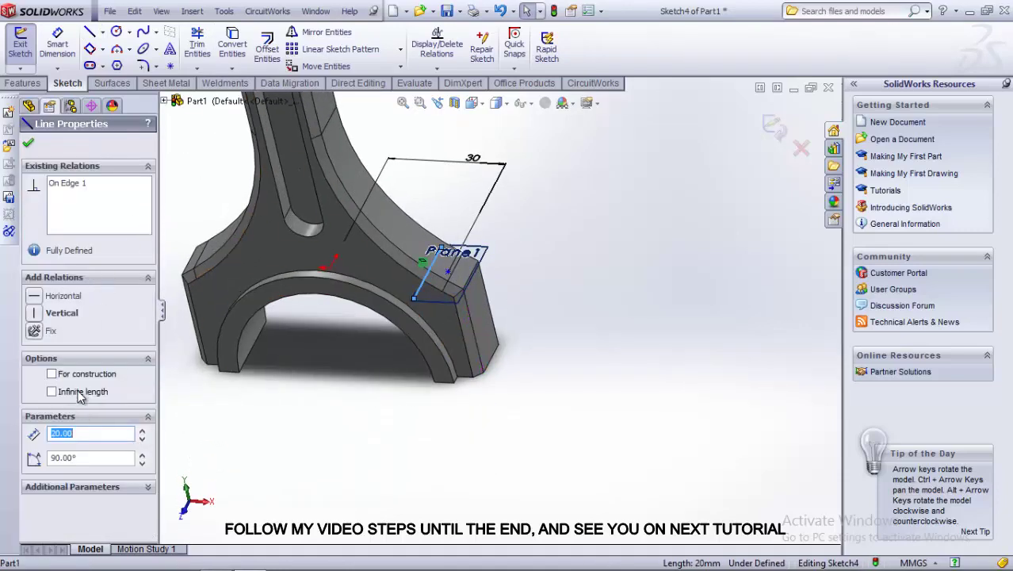
pyautogui.click(79, 374)
# - Draw a centerline outward from the projected line's endpoint
pyautogui.moveTo(552, 315); pyautogui.dragTo(426, 270, button='middle')
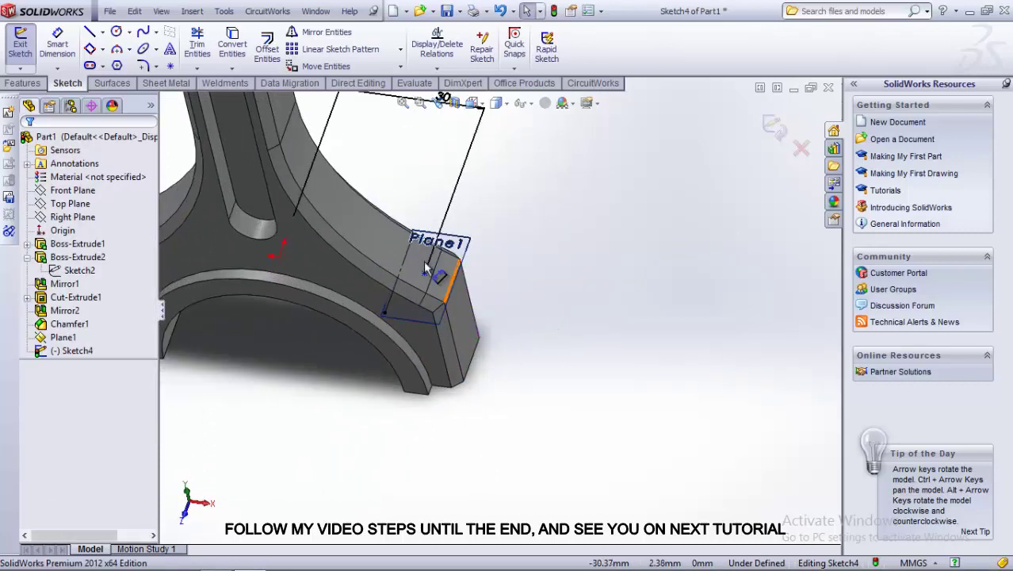
pyautogui.scroll(-3, 420, 274)
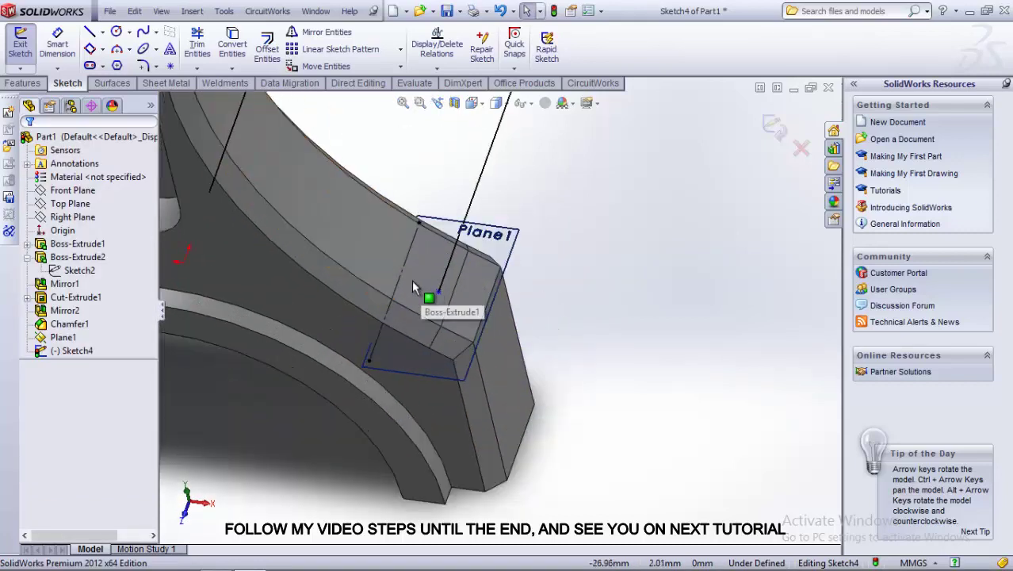
pyautogui.click(102, 32)
pyautogui.click(118, 63)
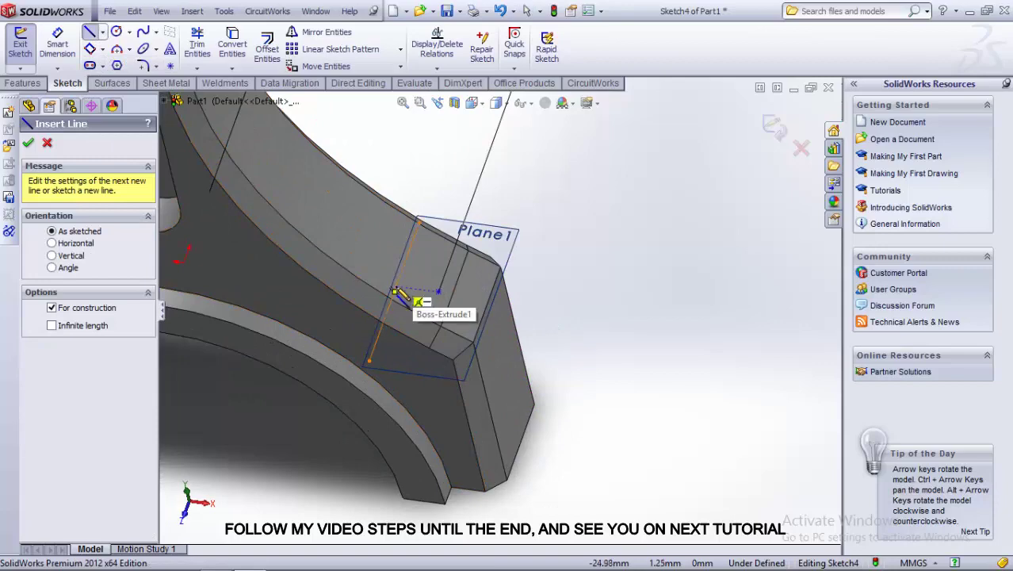
pyautogui.moveTo(396, 295); pyautogui.dragTo(567, 315)
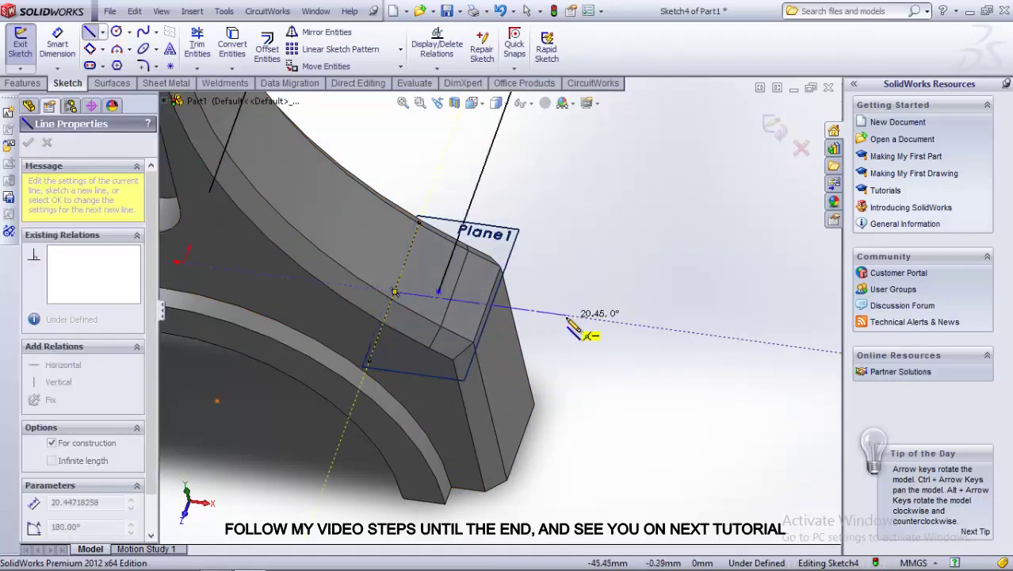
pyautogui.rightClick(606, 250)
pyautogui.click(652, 157)
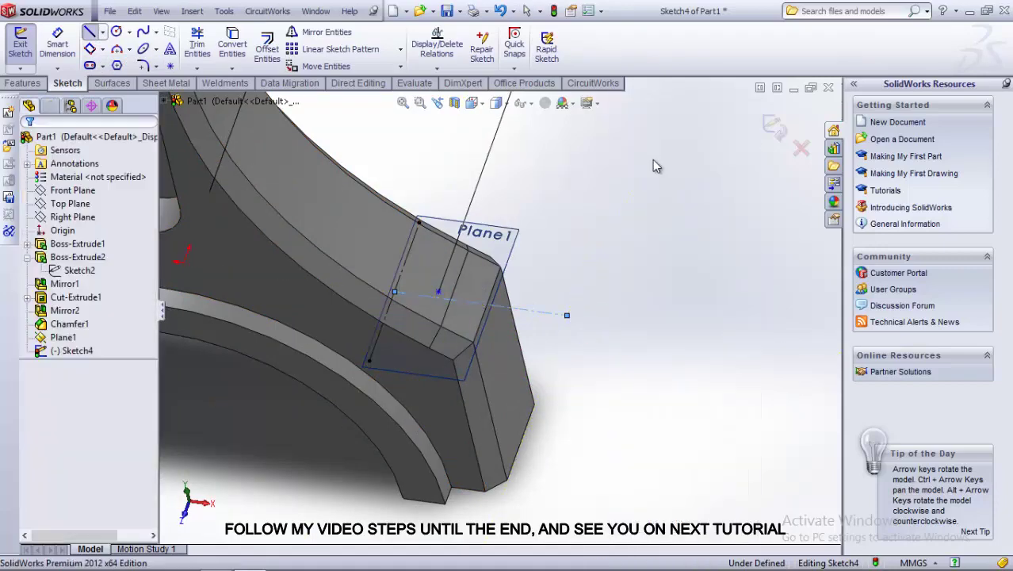
# - Make the centerline horizontal and snap its end onto the edge point
pyautogui.click(439, 291)
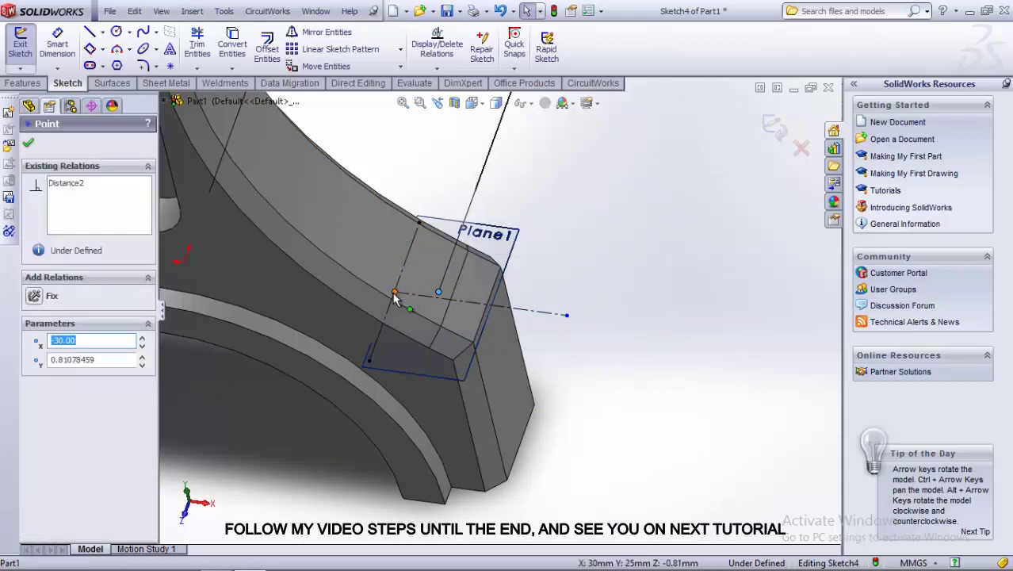
pyautogui.keyDown('ctrl'); pyautogui.click(394, 293); pyautogui.keyUp('ctrl')
pyautogui.click(36, 383)
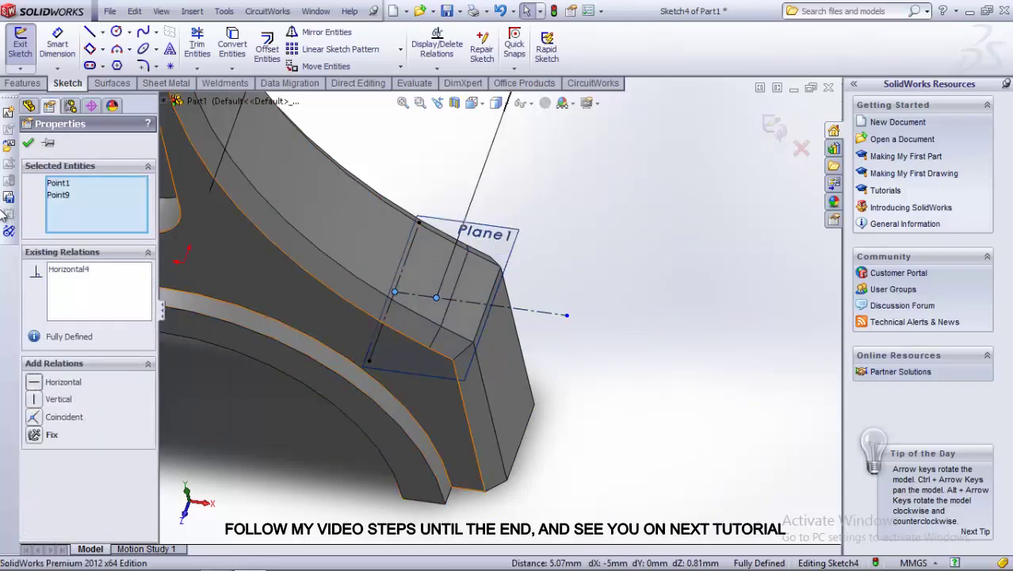
pyautogui.click(29, 144)
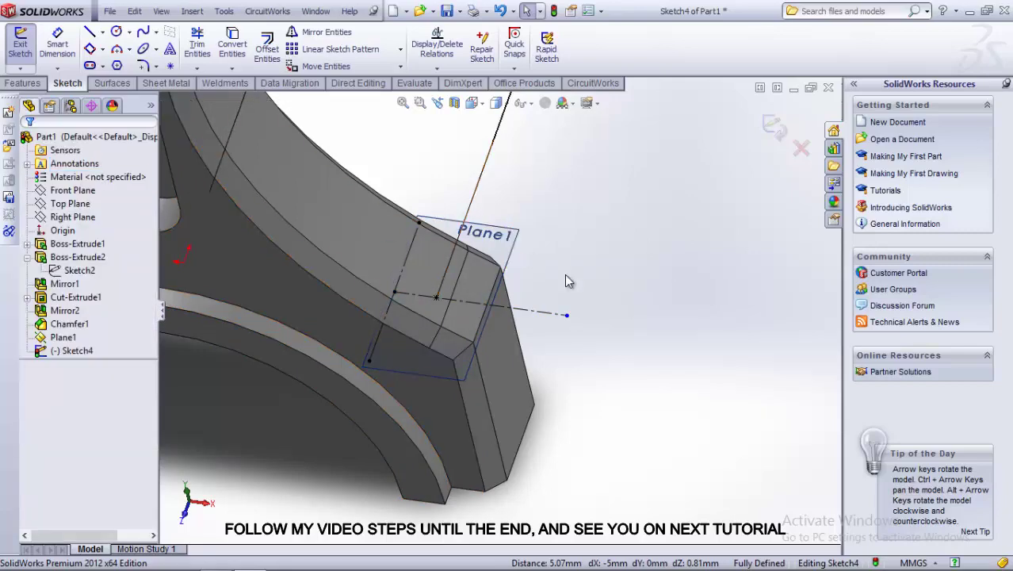
pyautogui.click(553, 317)
pyautogui.moveTo(570, 319); pyautogui.dragTo(437, 301)
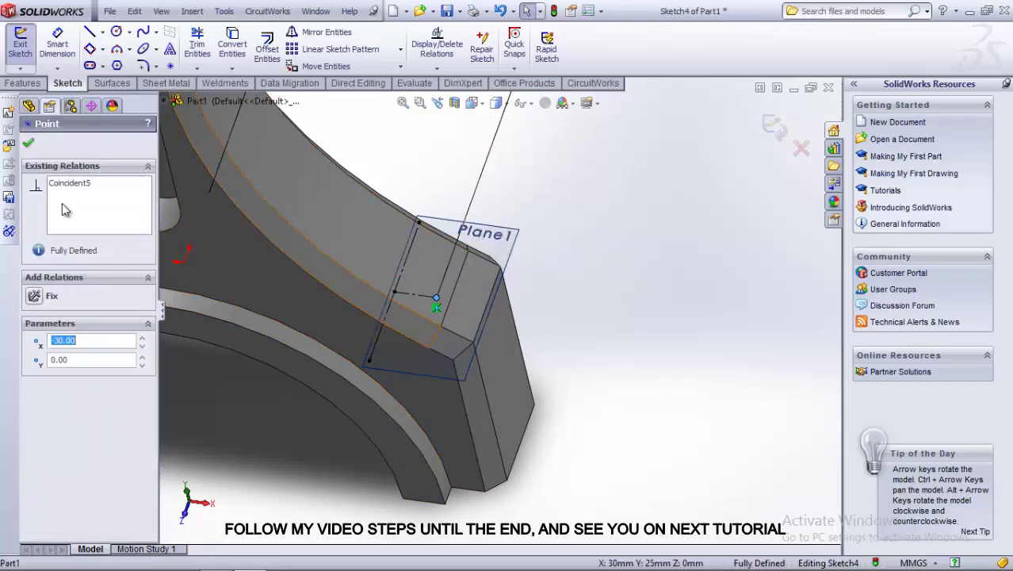
pyautogui.press('Escape')
# - Close Sketch4 and hide Plane1
pyautogui.click(773, 127)
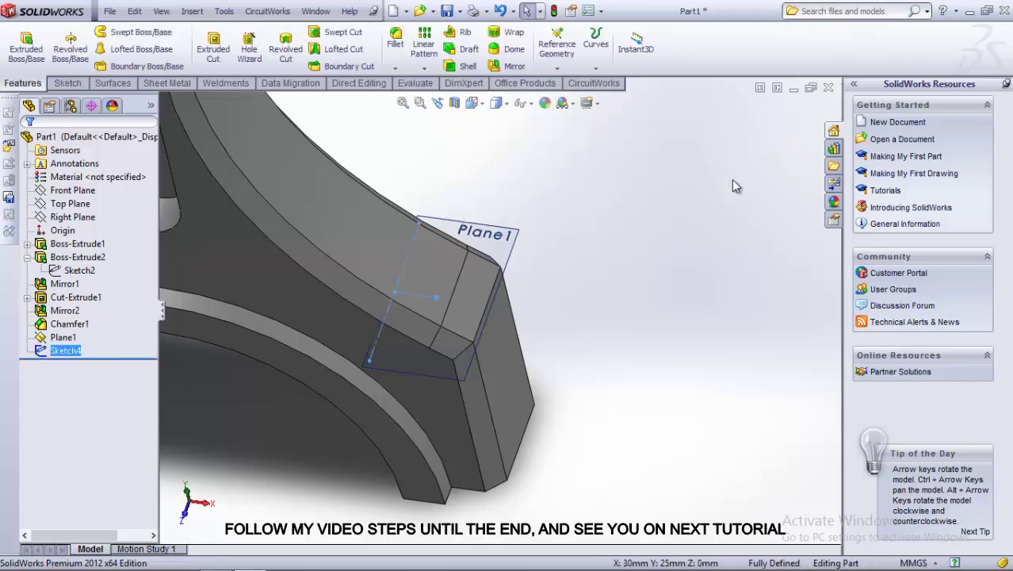
pyautogui.moveTo(731, 179); pyautogui.dragTo(634, 275, button='middle')
pyautogui.rightClick(63, 337)
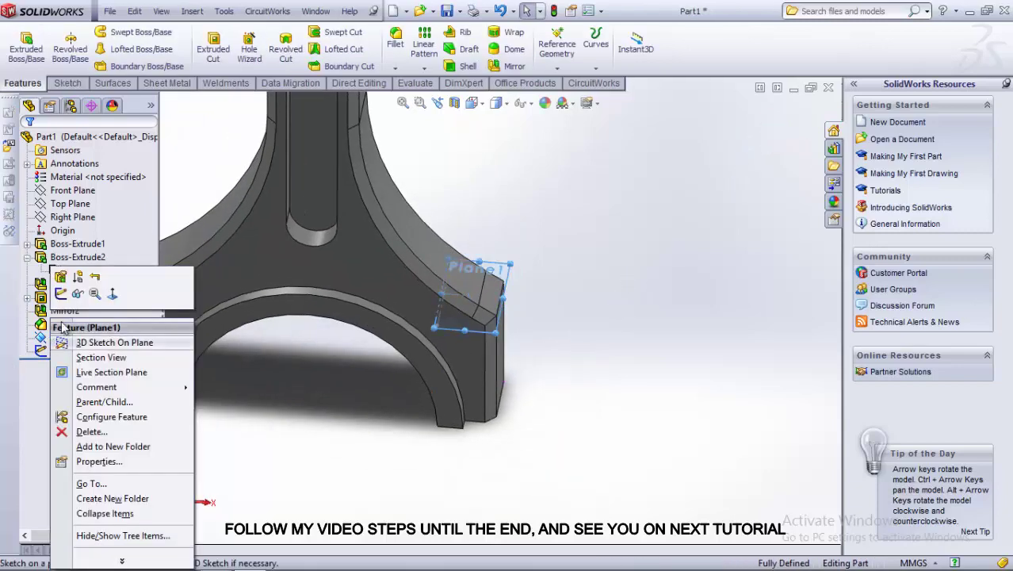
pyautogui.click(79, 359)
# - Start a new sketch on Plane1 and draw a circle at the rod end
pyautogui.moveTo(711, 364); pyautogui.dragTo(523, 327, button='middle')
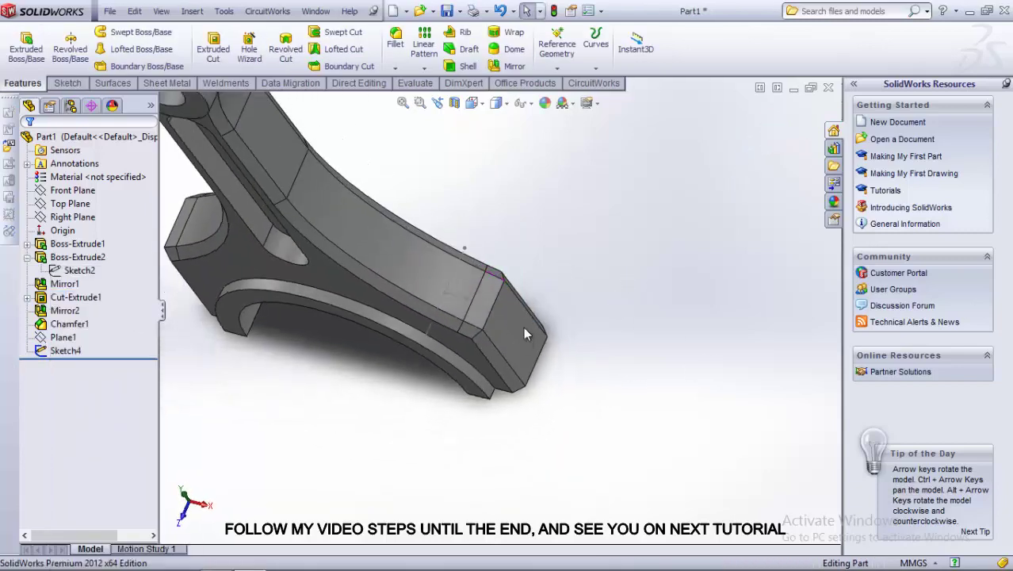
pyautogui.click(63, 337)
pyautogui.rightClick(59, 338)
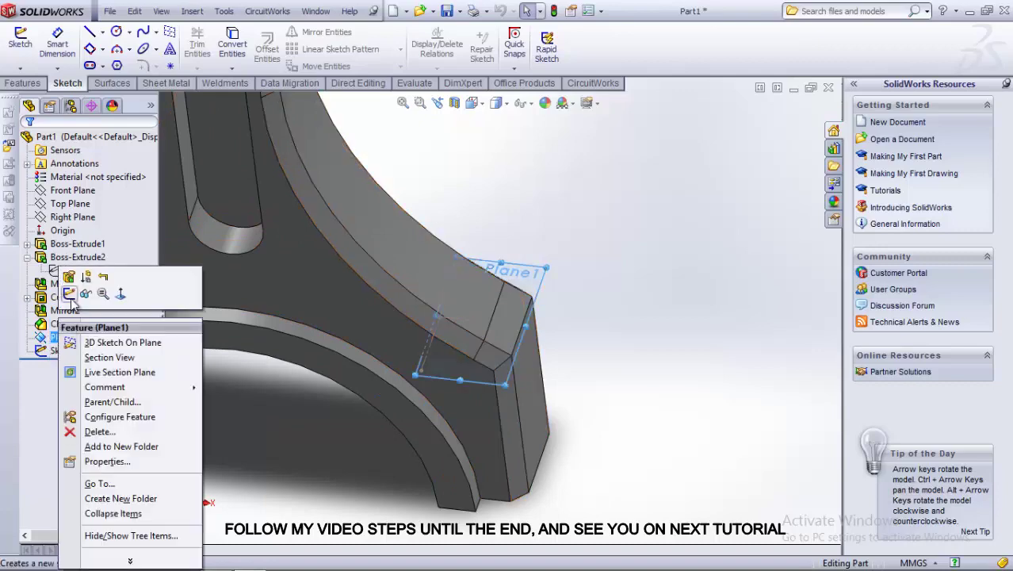
pyautogui.click(64, 295)
pyautogui.click(118, 33)
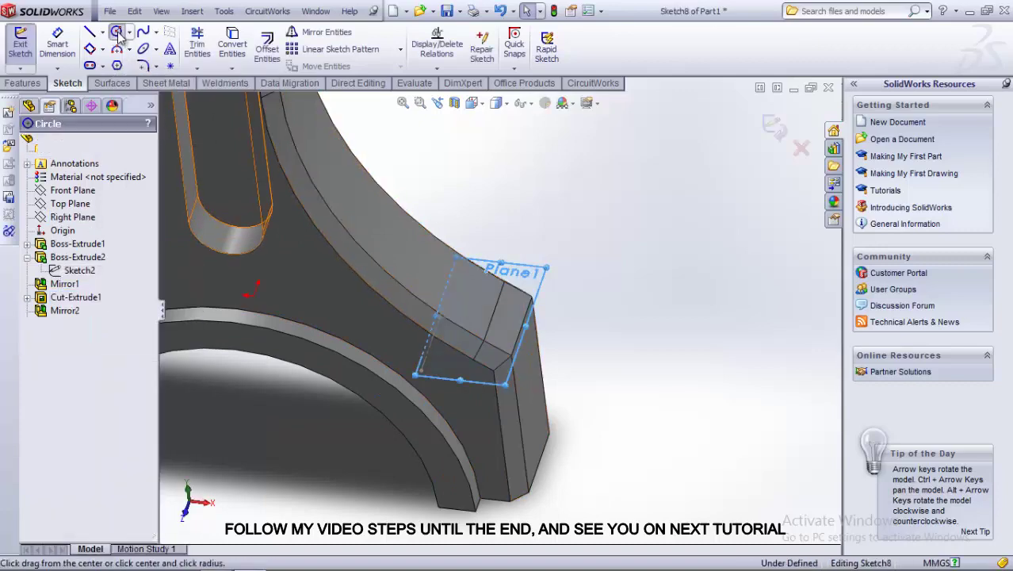
pyautogui.press('Down')
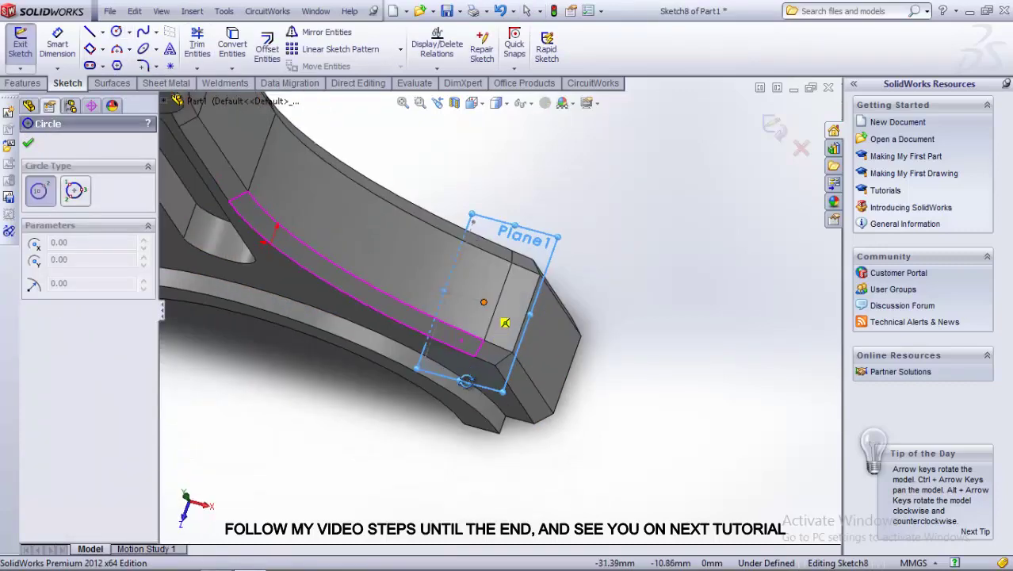
pyautogui.moveTo(484, 302); pyautogui.dragTo(517, 314)
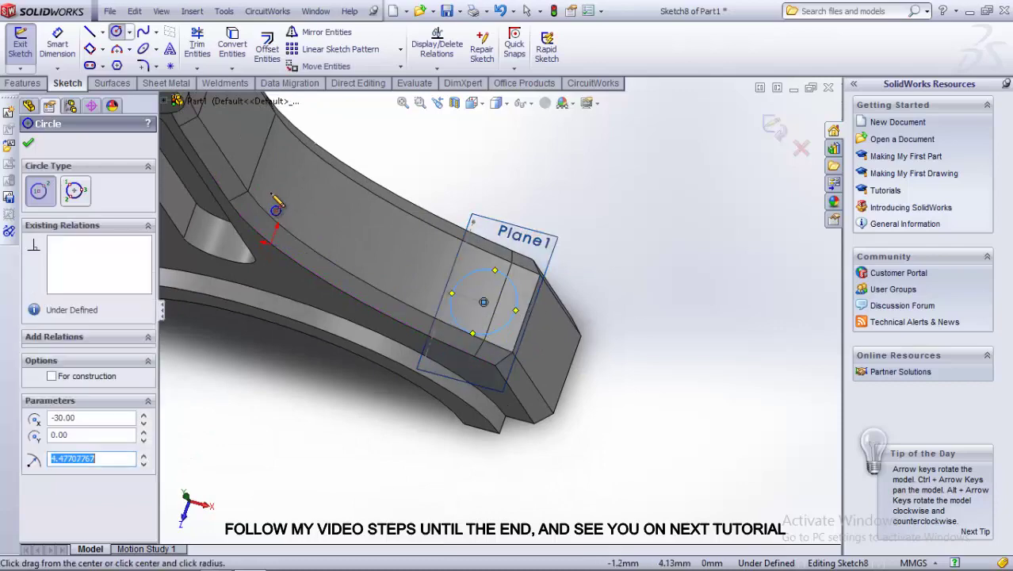
# - Dimension the circle to an 11 mm diameter
pyautogui.click(57, 44)
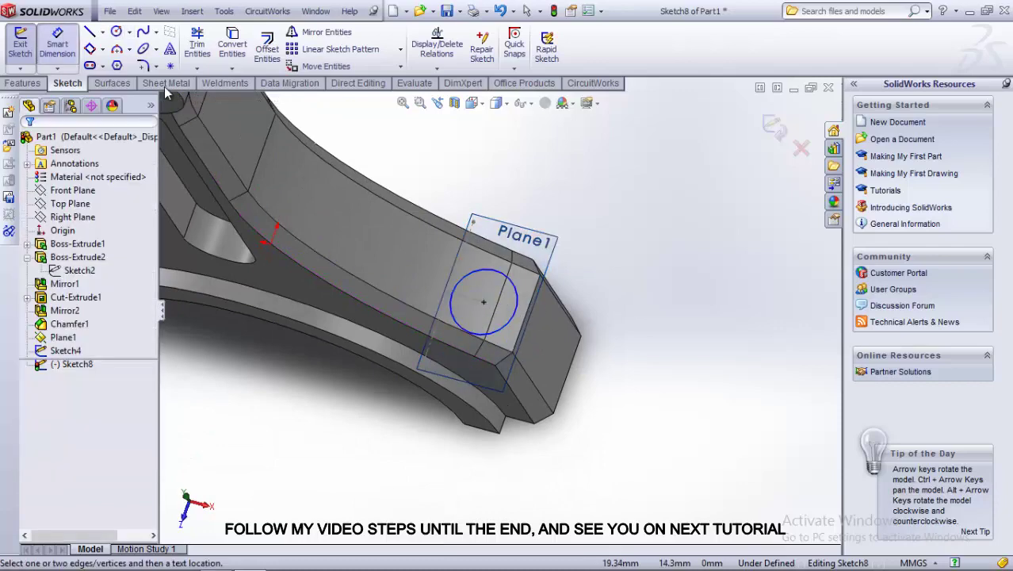
pyautogui.click(517, 295)
pyautogui.click(593, 295)
pyautogui.write('11')
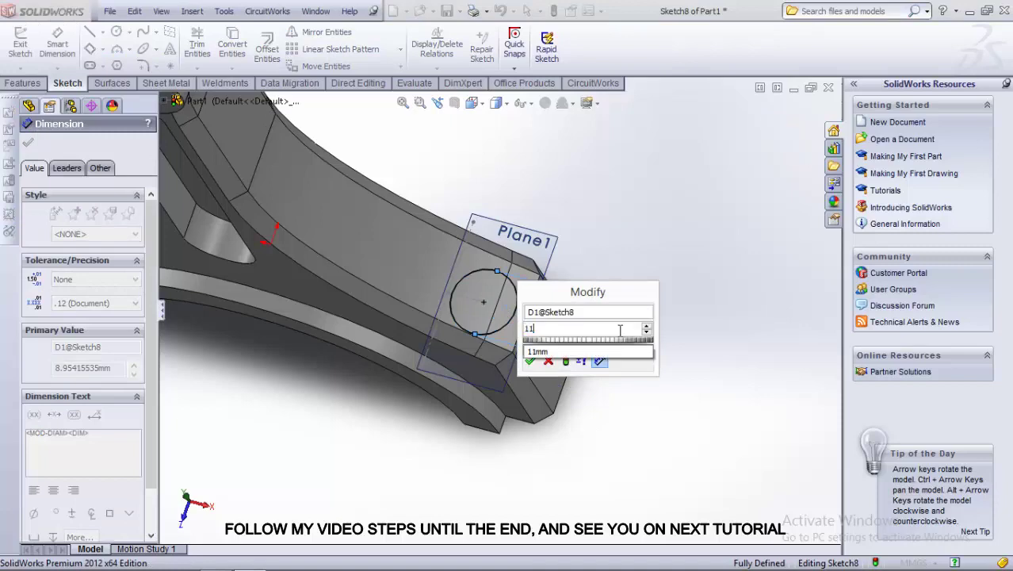
pyautogui.press('Return')
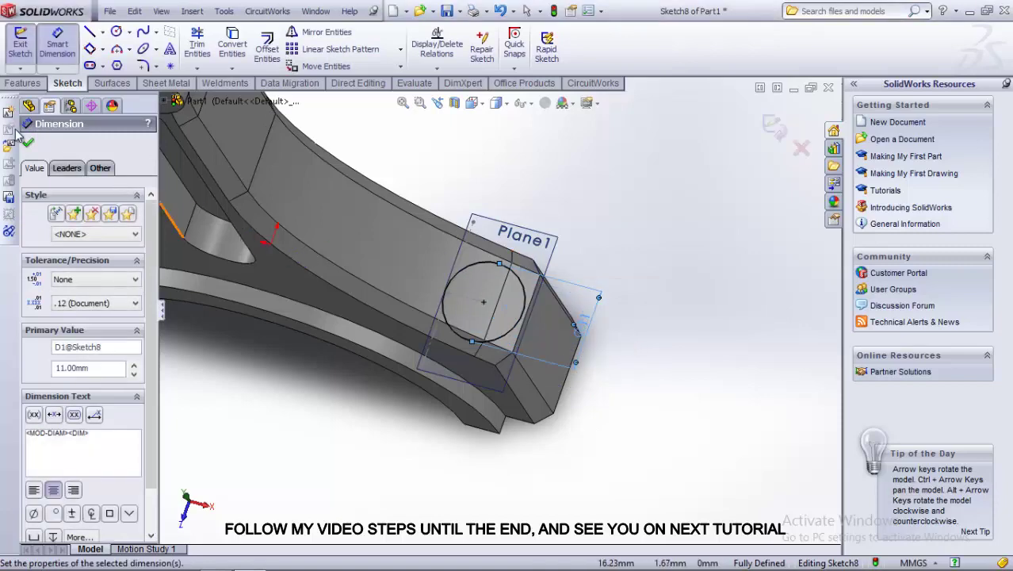
pyautogui.click(31, 143)
pyautogui.moveTo(237, 143); pyautogui.dragTo(176, 131, button='middle')
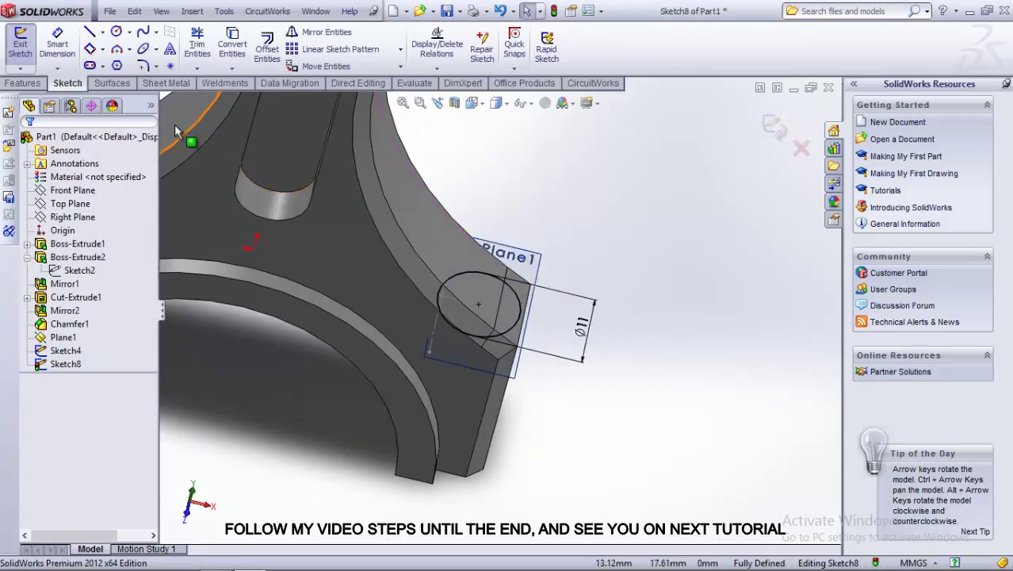
pyautogui.click(34, 85)
# - Cut the Ø11 circle into the boss end as a counterbore recess
pyautogui.click(214, 50)
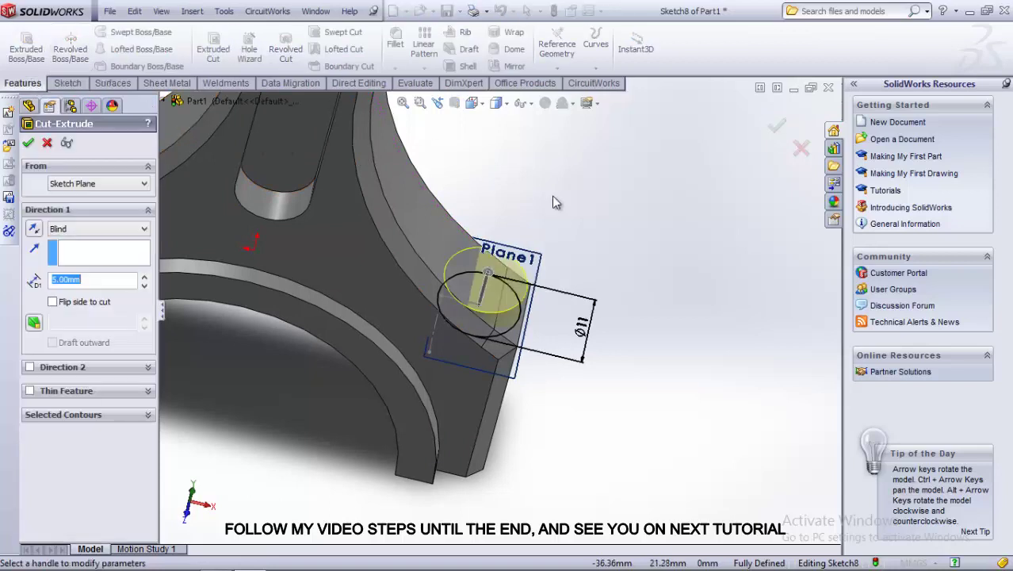
pyautogui.click(89, 230)
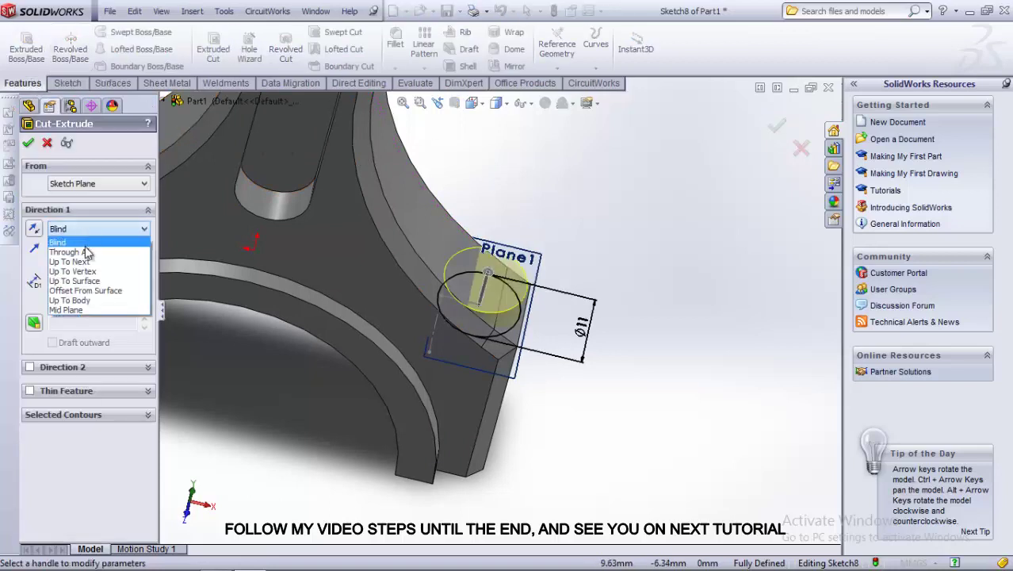
pyautogui.click(87, 252)
pyautogui.click(28, 144)
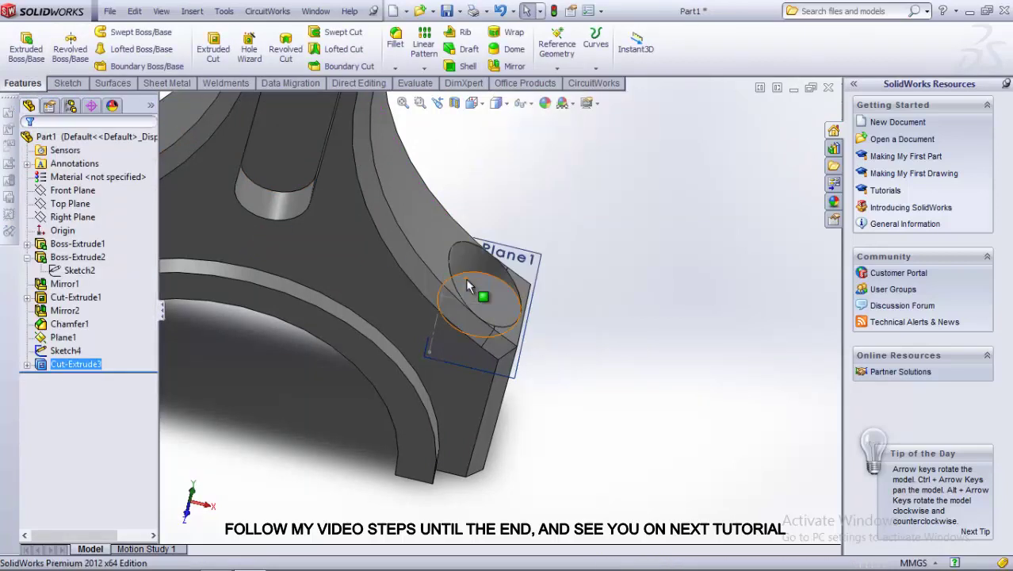
# - Sketch a Ø7 mm circle on the floor of the counterbore recess
pyautogui.moveTo(465, 277); pyautogui.dragTo(467, 340, button='middle')
pyautogui.click(458, 318)
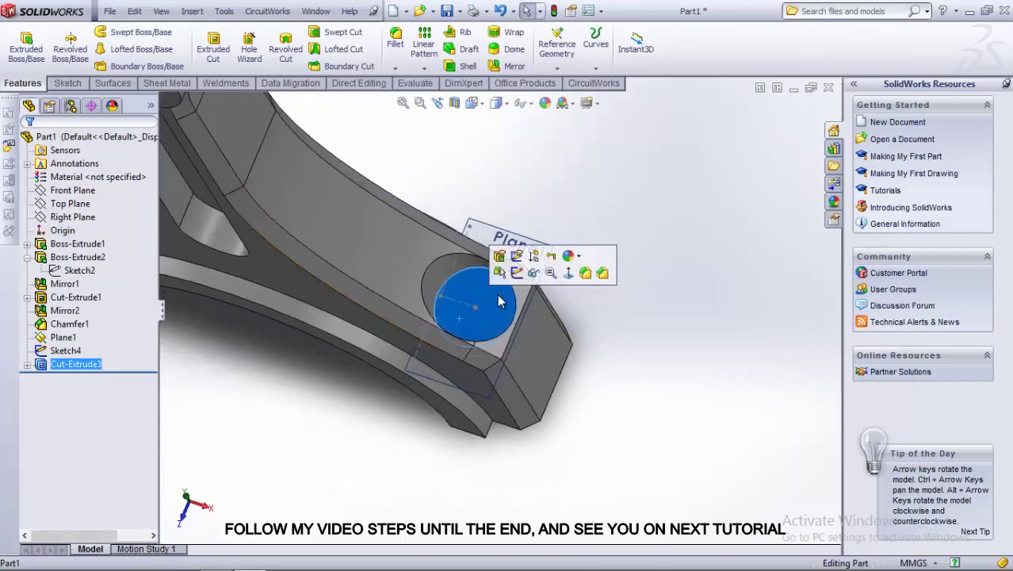
pyautogui.click(517, 272)
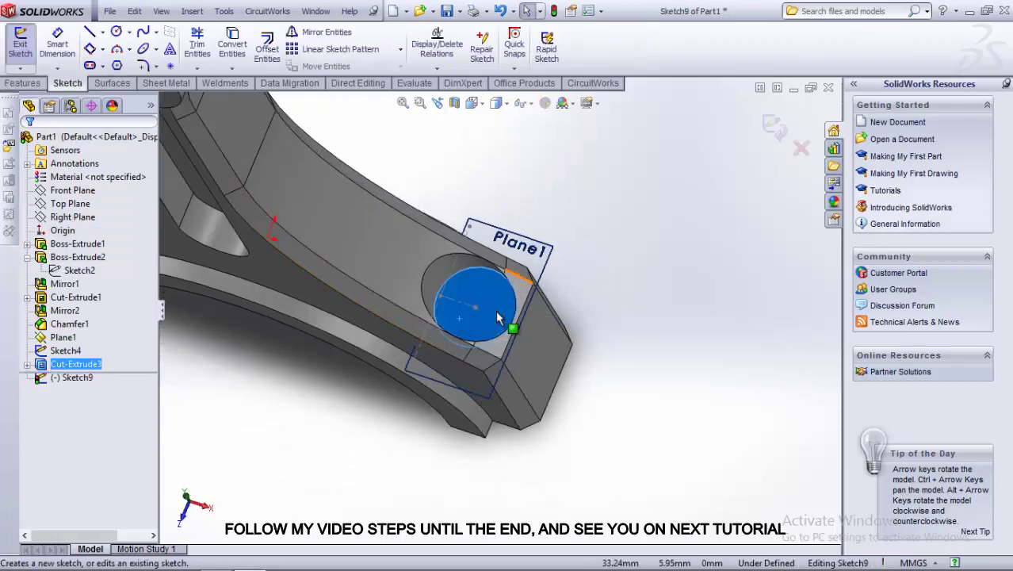
pyautogui.click(116, 31)
pyautogui.moveTo(475, 308); pyautogui.dragTo(494, 316)
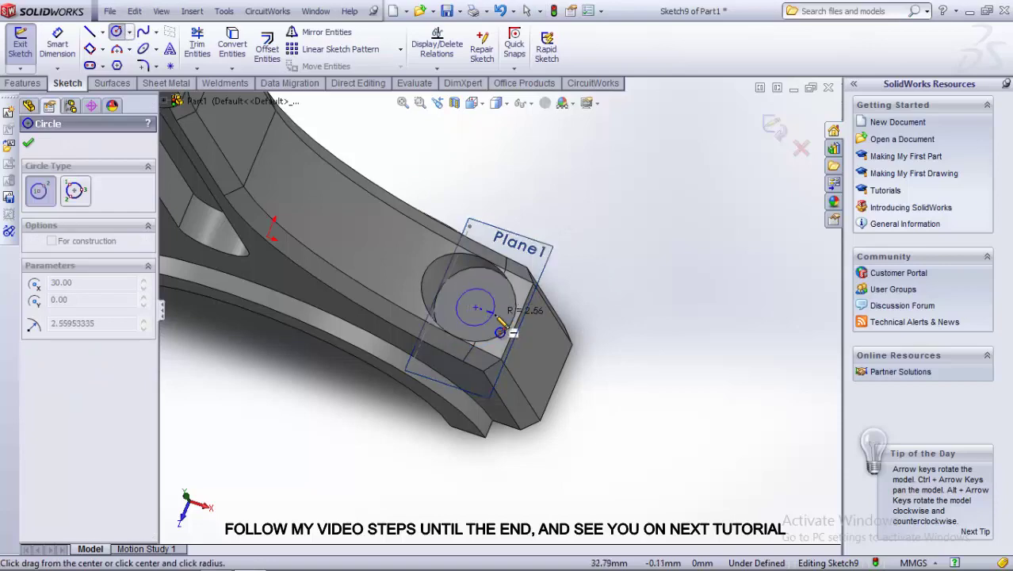
pyautogui.click(56, 33)
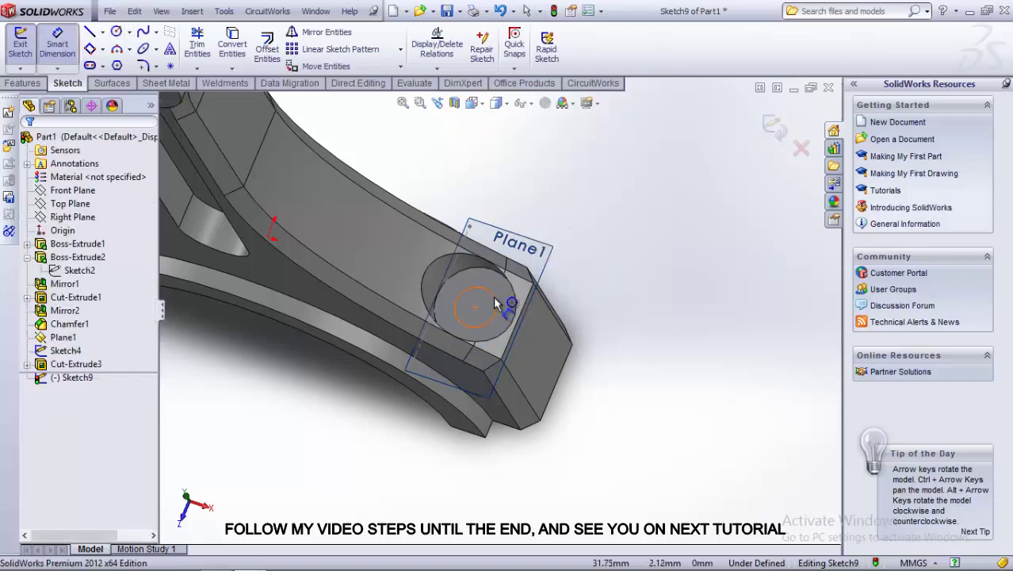
pyautogui.click(496, 303)
pyautogui.click(625, 320)
pyautogui.press('Return')
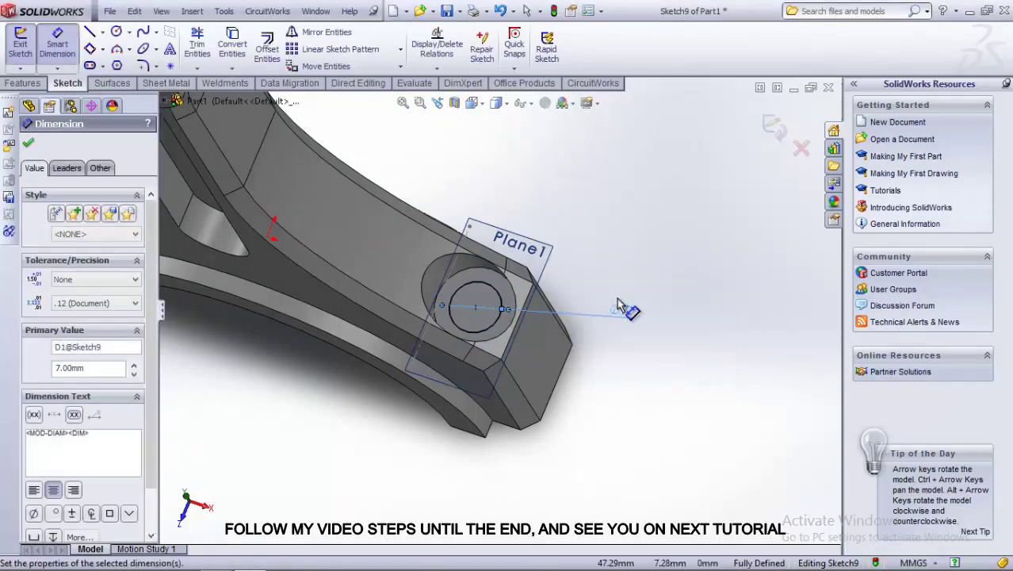
# - Cut the 7 mm circle Through All to form the bolt hole
pyautogui.click(36, 83)
pyautogui.click(214, 35)
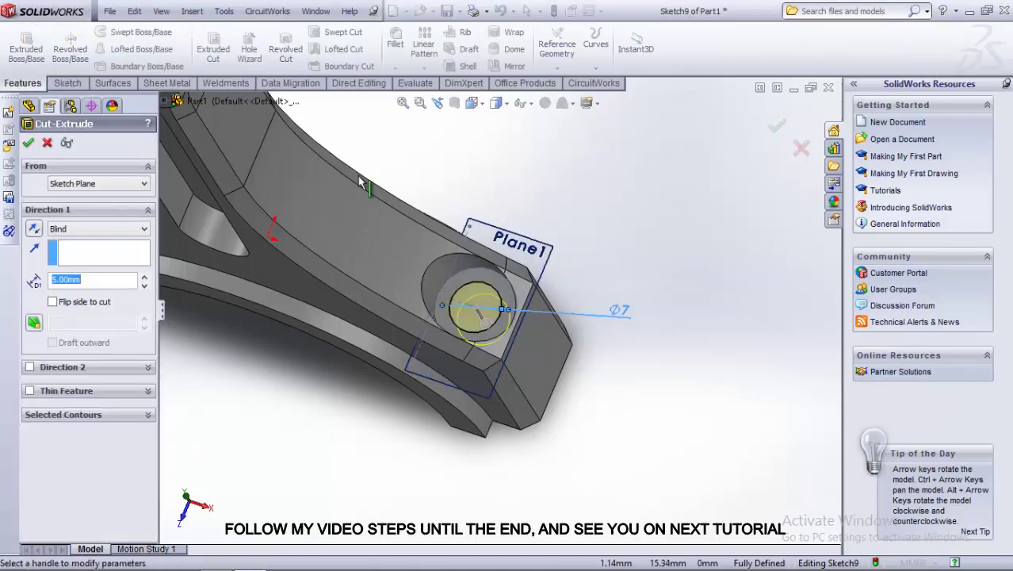
pyautogui.click(99, 229)
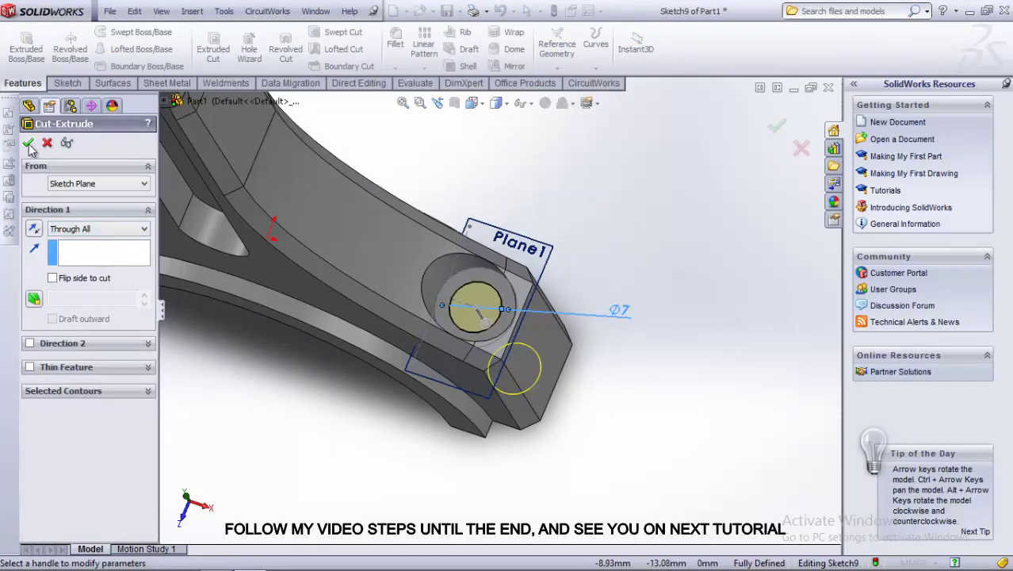
pyautogui.click(27, 143)
pyautogui.moveTo(431, 246); pyautogui.dragTo(333, 261, button='middle')
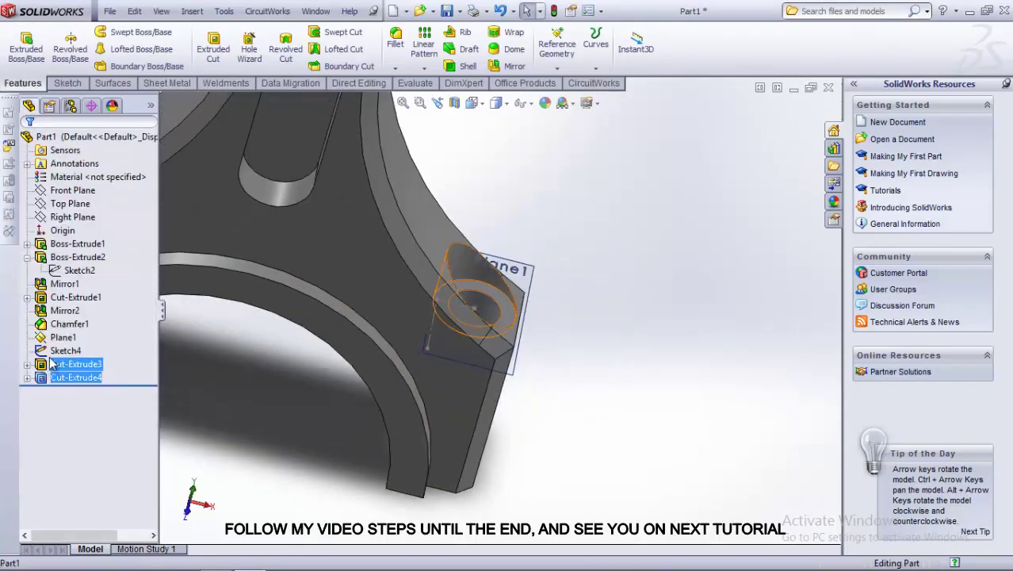
# - Select Plane1 in the feature tree and zoom out to see the whole rod
pyautogui.rightClick(56, 350)
pyautogui.click(67, 340)
pyautogui.rightClick(65, 337)
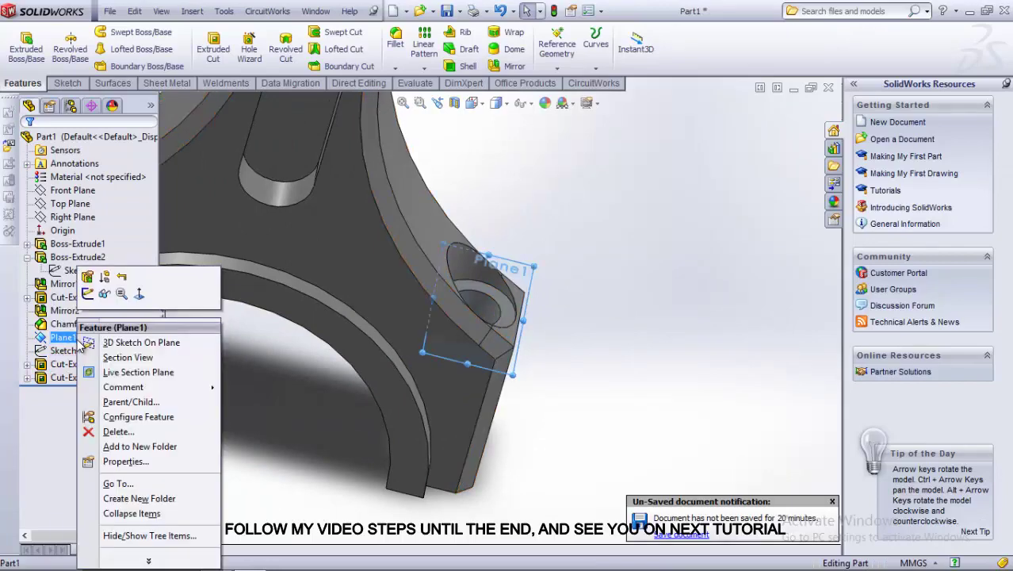
pyautogui.middleClick(536, 295)
pyautogui.moveTo(536, 295); pyautogui.dragTo(480, 233, button='middle')
pyautogui.scroll(3, 509, 242)
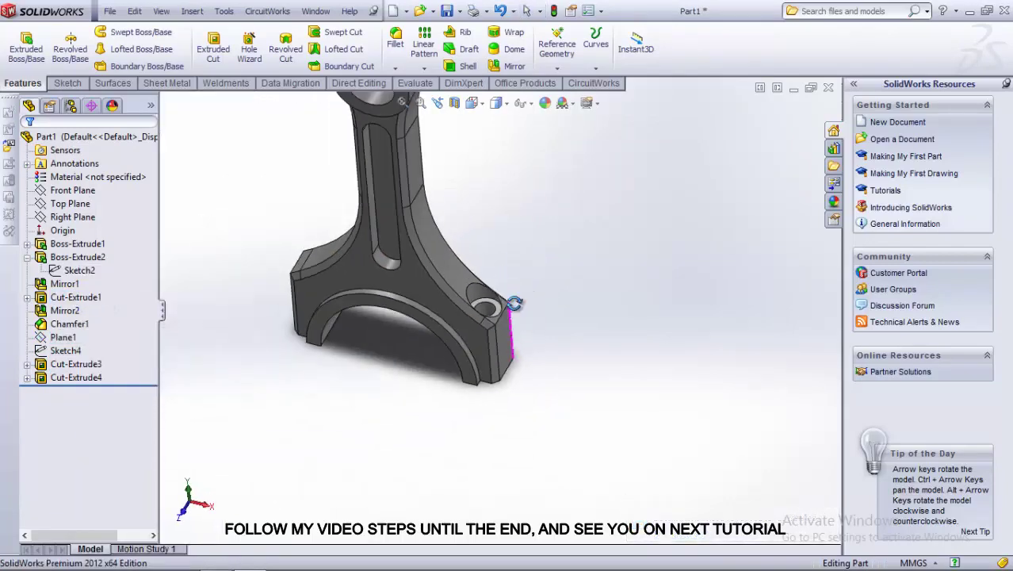
# - Mirror Cut-Extrude3 and Cut-Extrude4 across the Right Plane
pyautogui.click(509, 66)
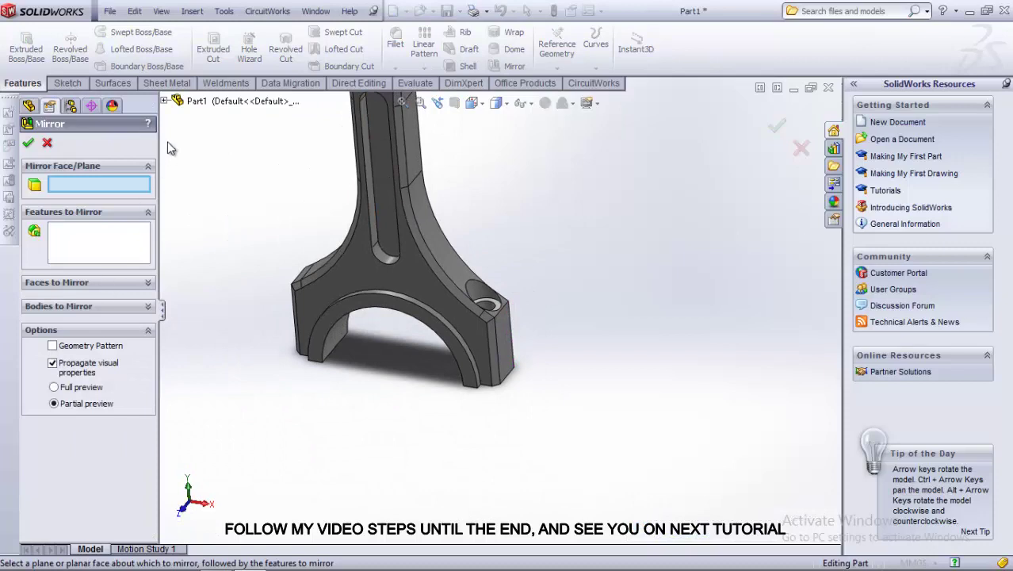
pyautogui.click(164, 103)
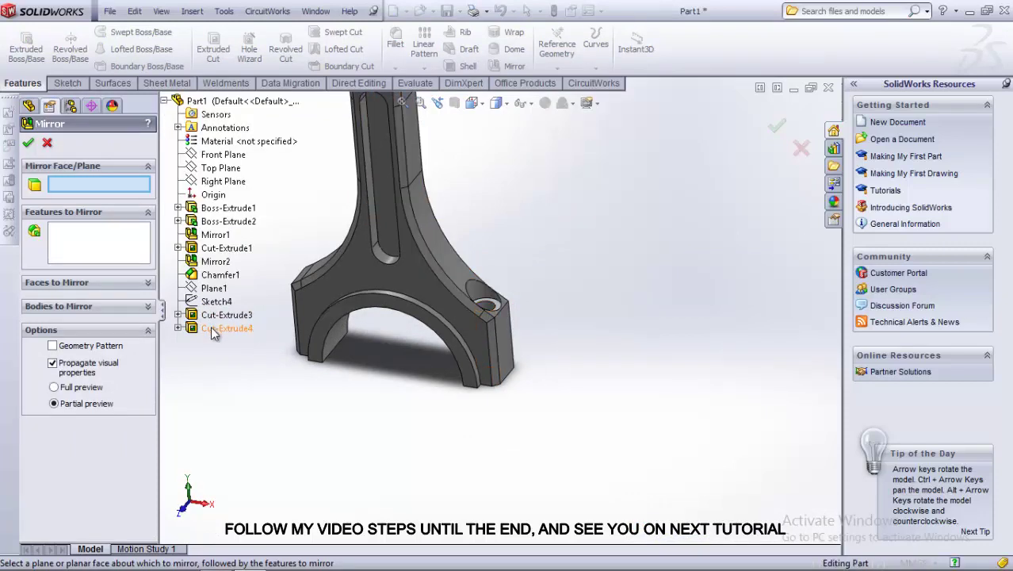
pyautogui.click(198, 315)
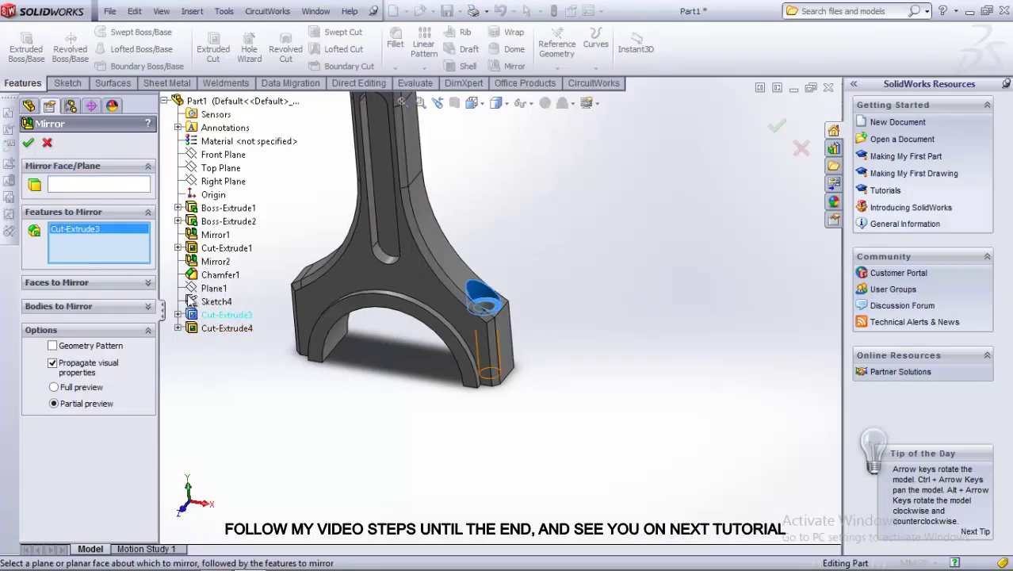
pyautogui.click(219, 328)
pyautogui.click(96, 183)
pyautogui.click(222, 181)
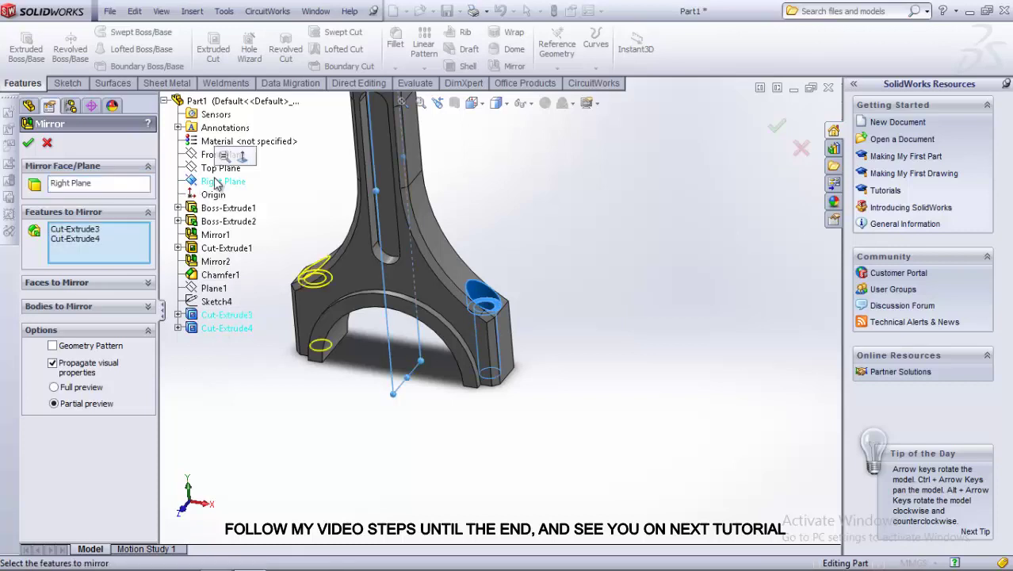
pyautogui.click(29, 142)
pyautogui.moveTo(268, 223)
pyautogui.mouseDown(button='middle')
pyautogui.moveTo(302, 241)
pyautogui.moveTo(339, 196)
pyautogui.moveTo(356, 229)
pyautogui.mouseUp(button='middle')
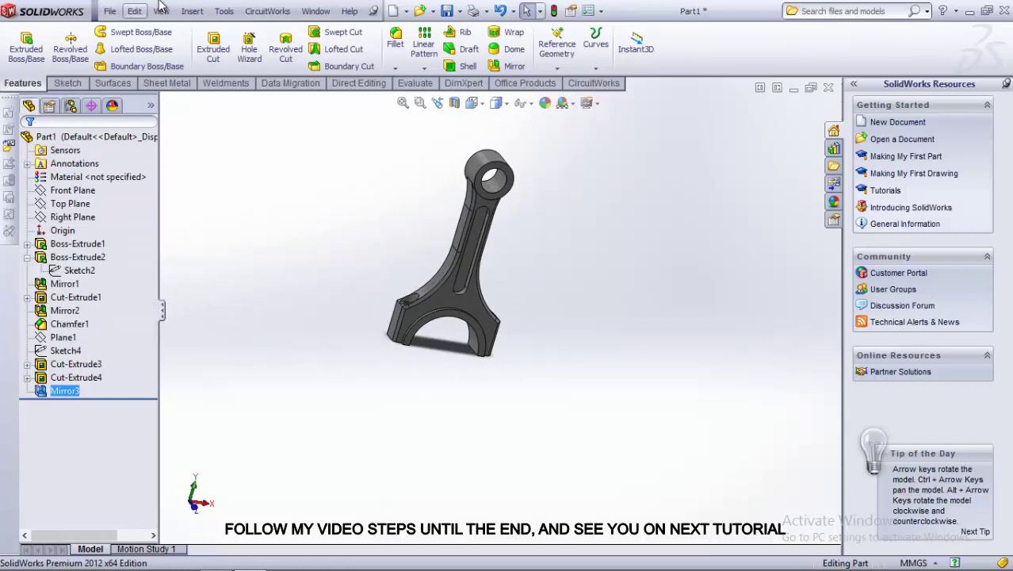
# - Start a 3 mm fillet on the big-end inner arc edge and a slot edge
pyautogui.click(395, 40)
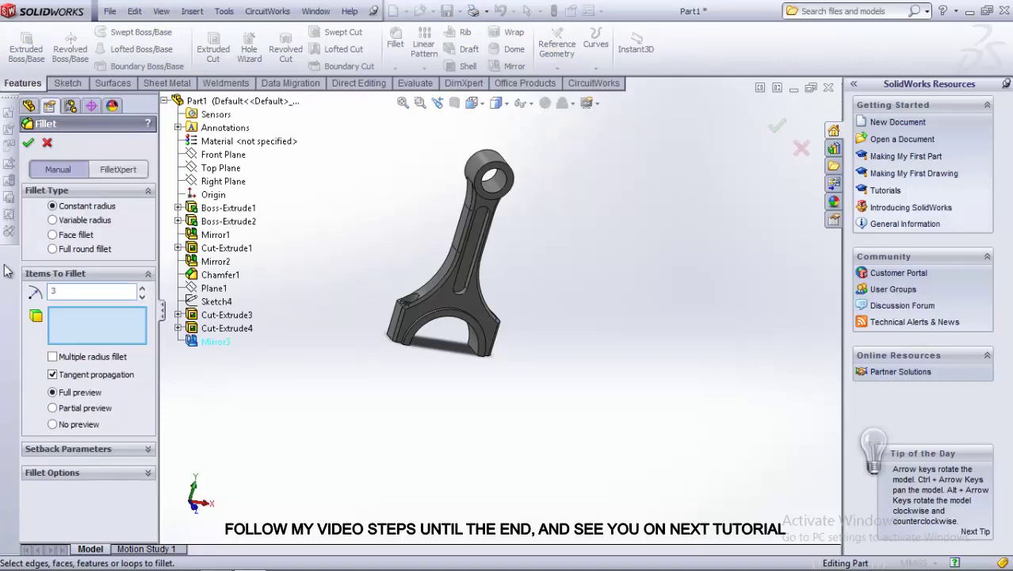
pyautogui.moveTo(528, 260); pyautogui.dragTo(505, 347, button='middle')
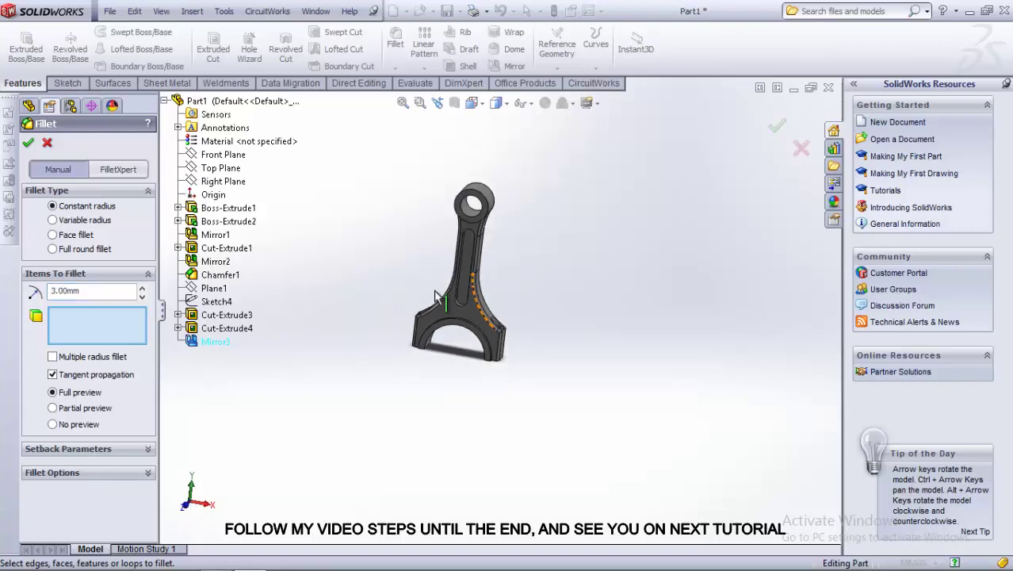
pyautogui.scroll(-5, 505, 346)
pyautogui.click(513, 365)
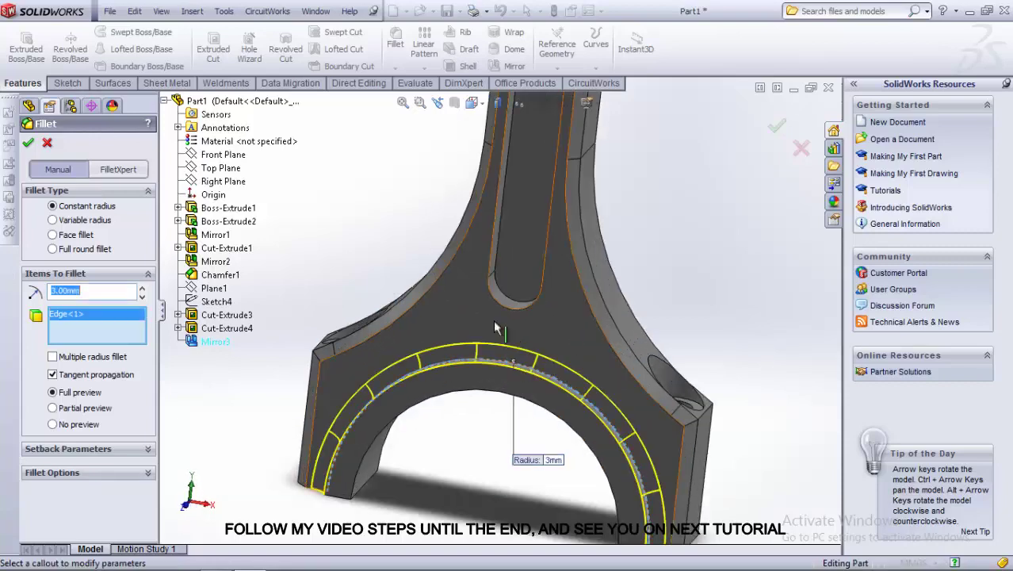
pyautogui.click(503, 299)
# - Add another slot edge and the big-end edge, then apply the 3 mm fillet
pyautogui.scroll(2, 501, 302)
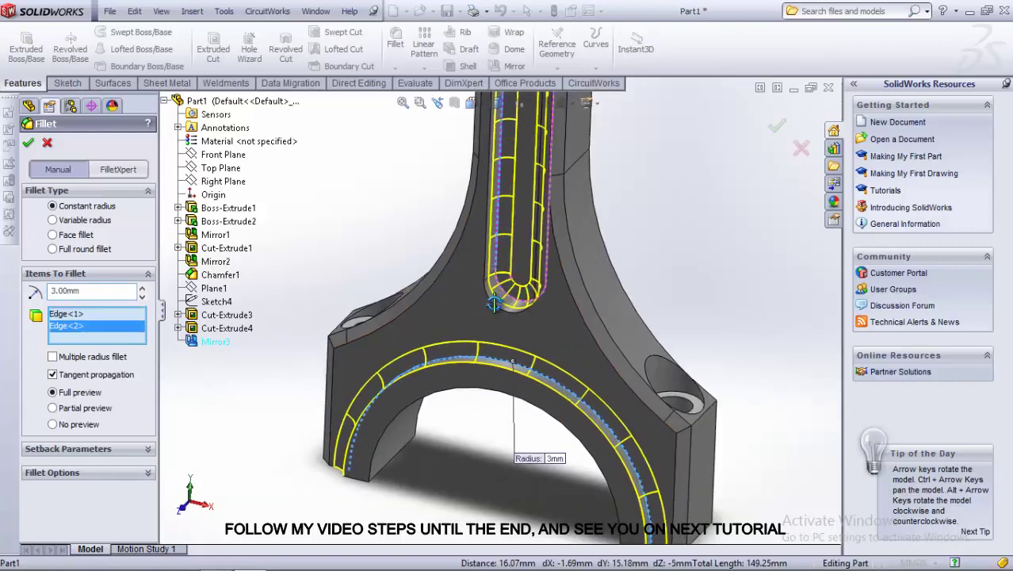
pyautogui.scroll(3, 501, 302)
pyautogui.moveTo(501, 304); pyautogui.dragTo(535, 331, button='middle')
pyautogui.scroll(-5, 536, 331)
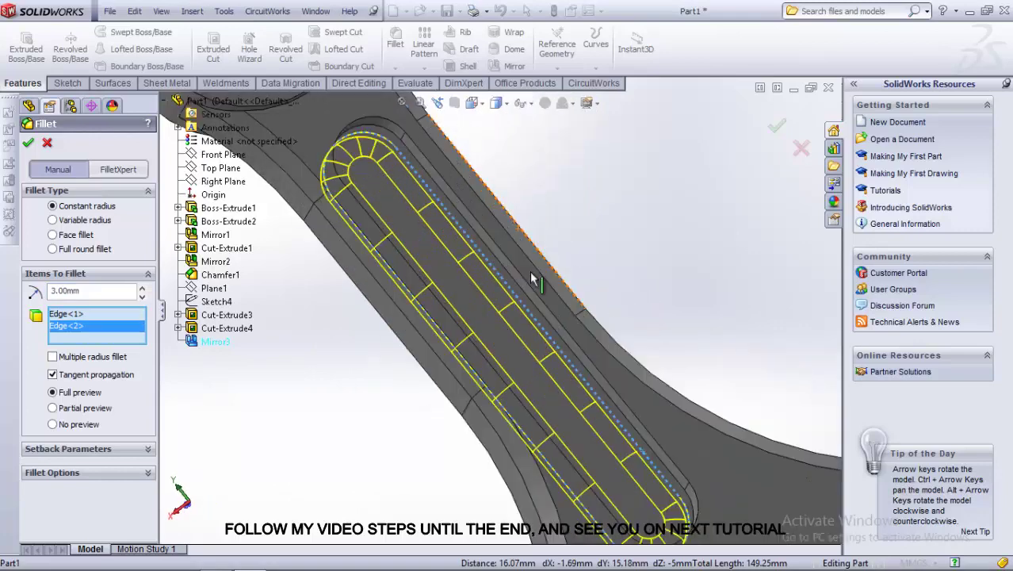
pyautogui.click(544, 331)
pyautogui.scroll(3, 544, 332)
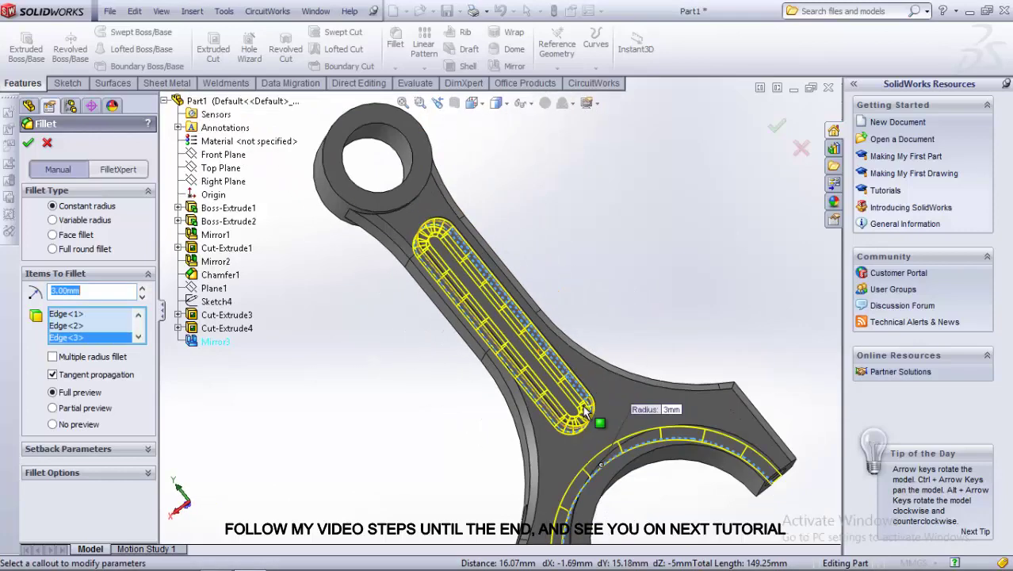
pyautogui.moveTo(600, 435); pyautogui.dragTo(600, 451, button='middle')
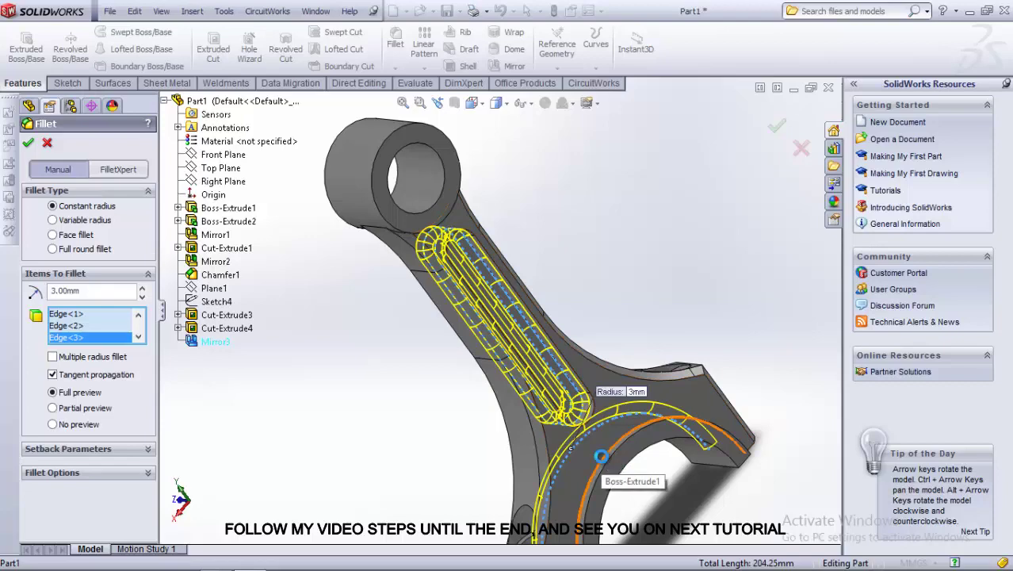
pyautogui.click(602, 451)
pyautogui.moveTo(601, 450); pyautogui.dragTo(547, 373, button='middle')
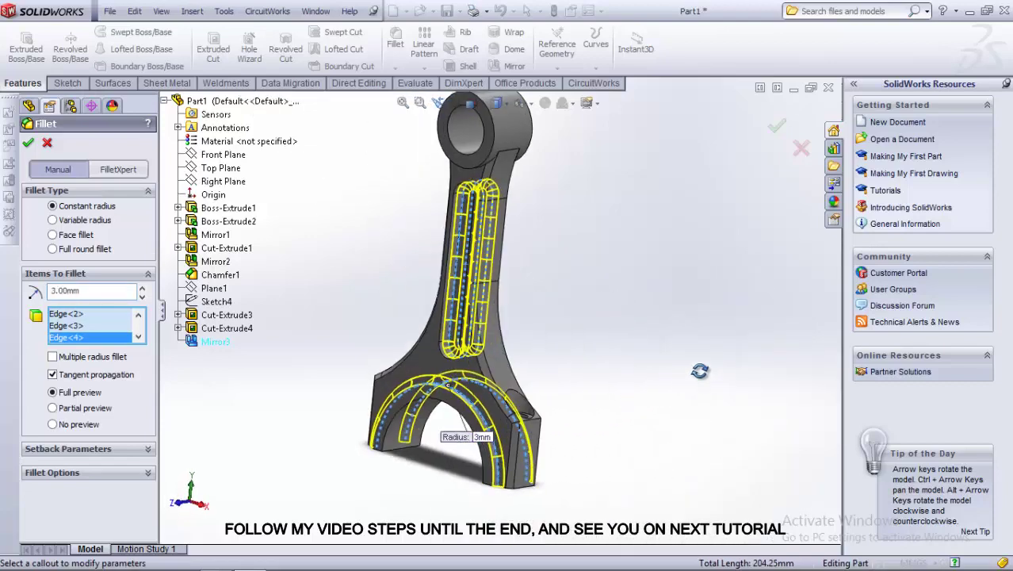
pyautogui.click(27, 144)
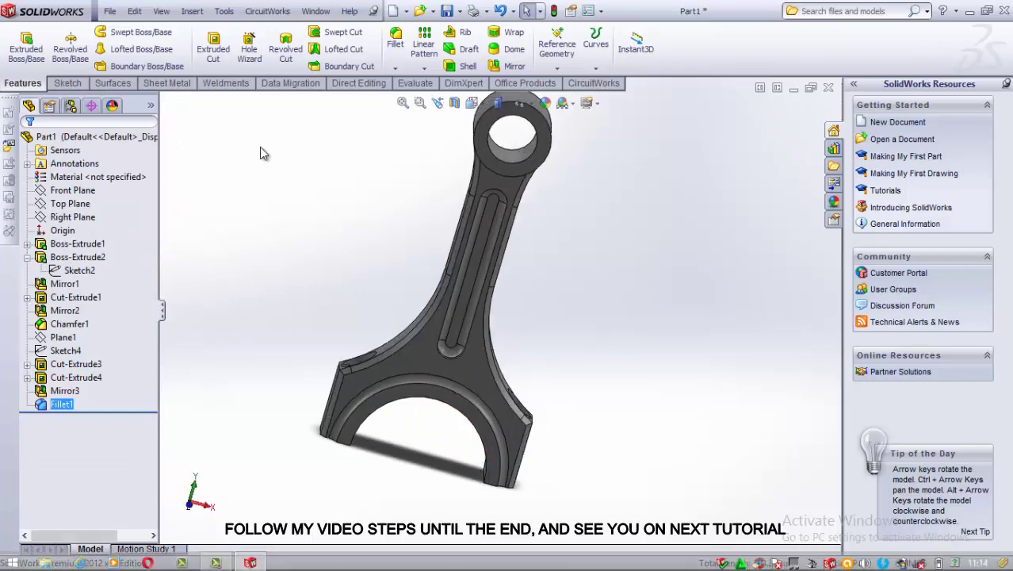
# - Round the big-end block corner edges on both sides and the arch edge with a 5 mm fillet
pyautogui.click(394, 43)
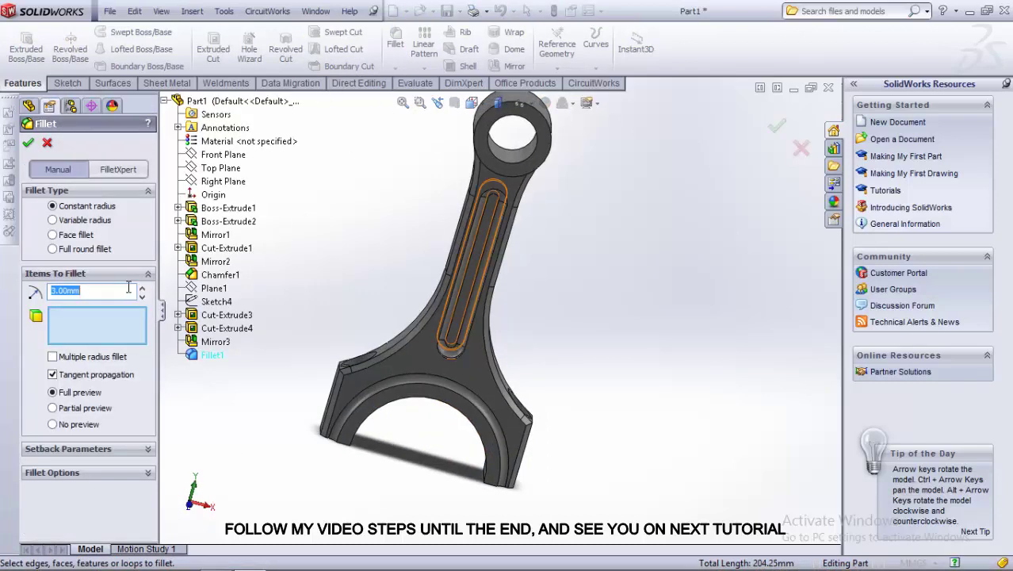
pyautogui.scroll(-5, 542, 419)
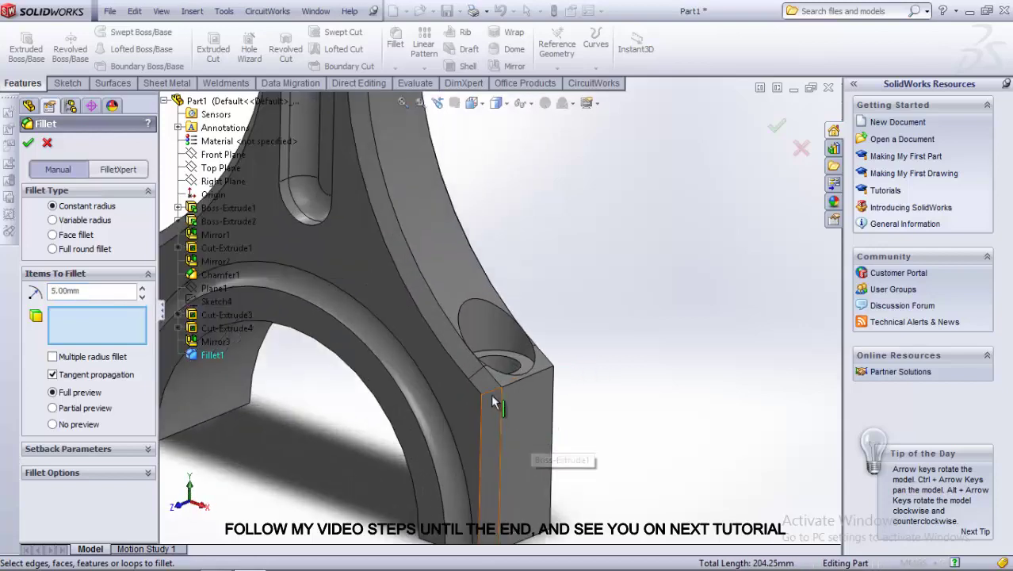
pyautogui.click(547, 366)
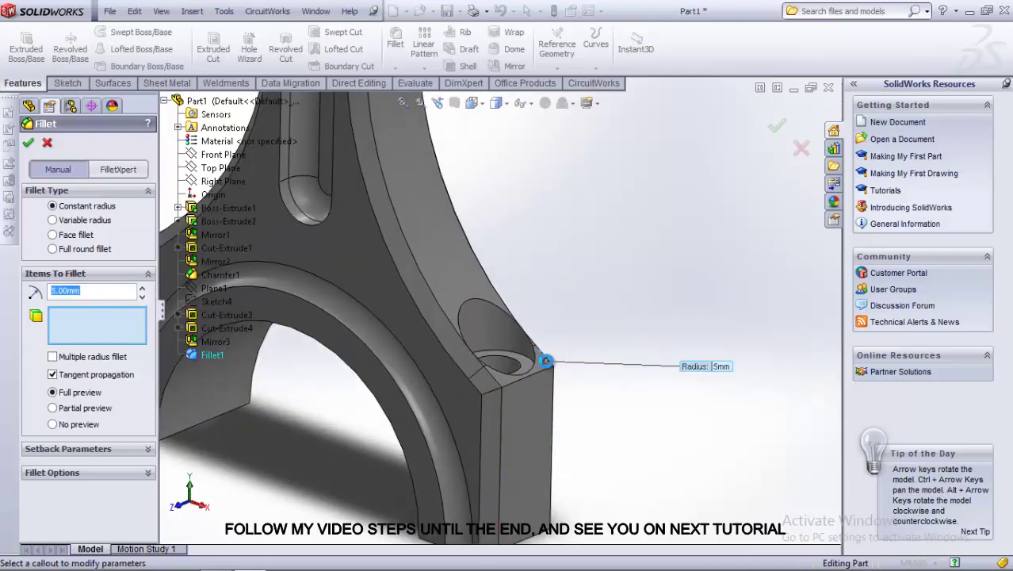
pyautogui.click(497, 388)
pyautogui.moveTo(495, 399); pyautogui.dragTo(547, 398, button='middle')
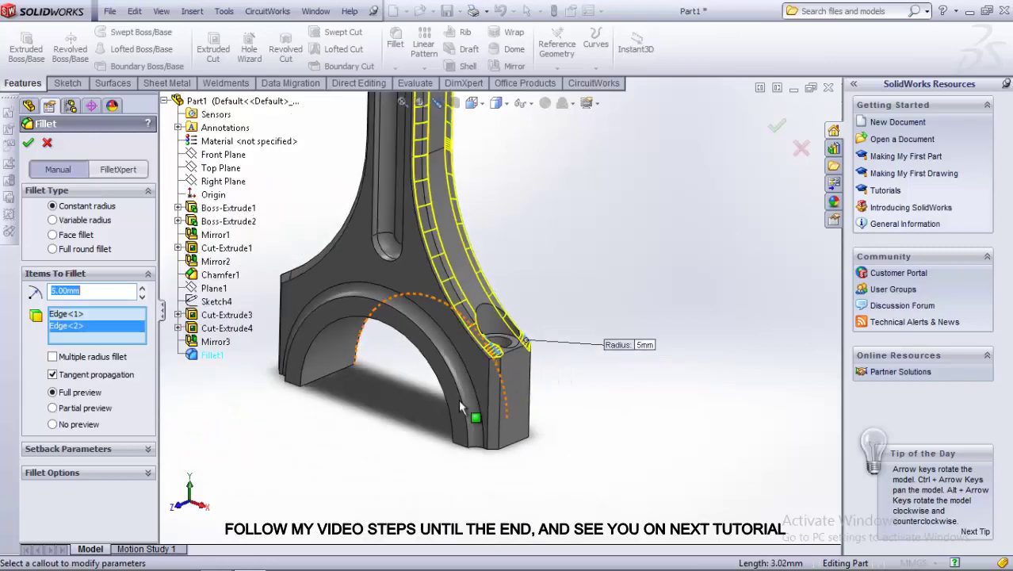
pyautogui.scroll(-2, 333, 301)
pyautogui.scroll(-2, 333, 301)
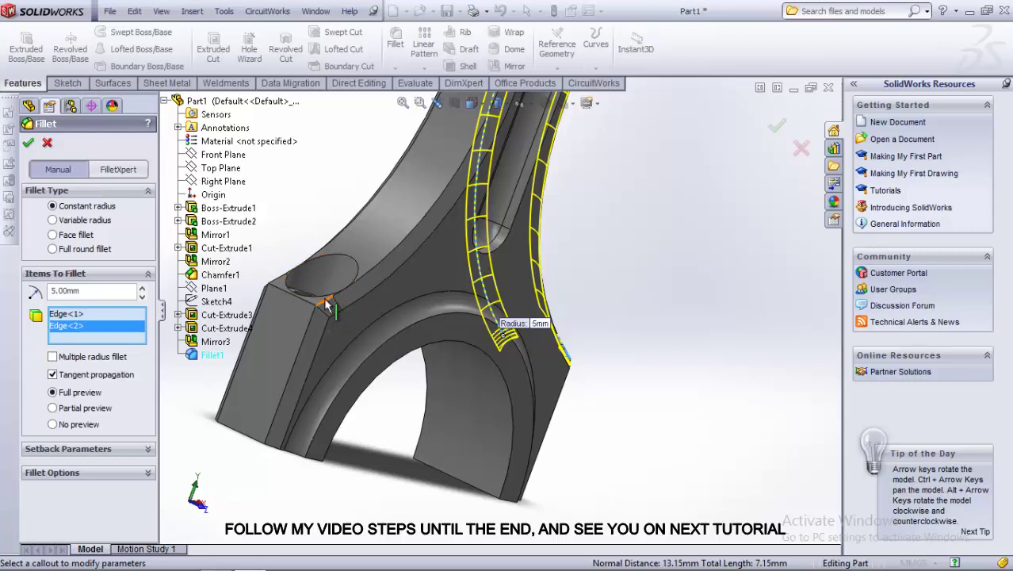
pyautogui.click(327, 305)
pyautogui.moveTo(333, 306)
pyautogui.mouseDown(button='middle')
pyautogui.moveTo(309, 301)
pyautogui.moveTo(476, 278)
pyautogui.mouseUp(button='middle')
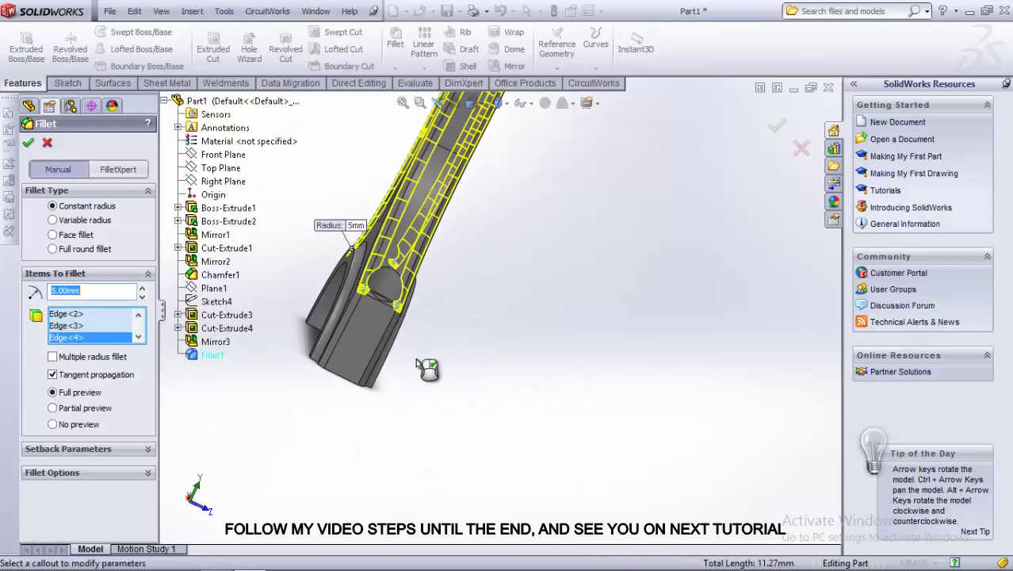
pyautogui.click(578, 260)
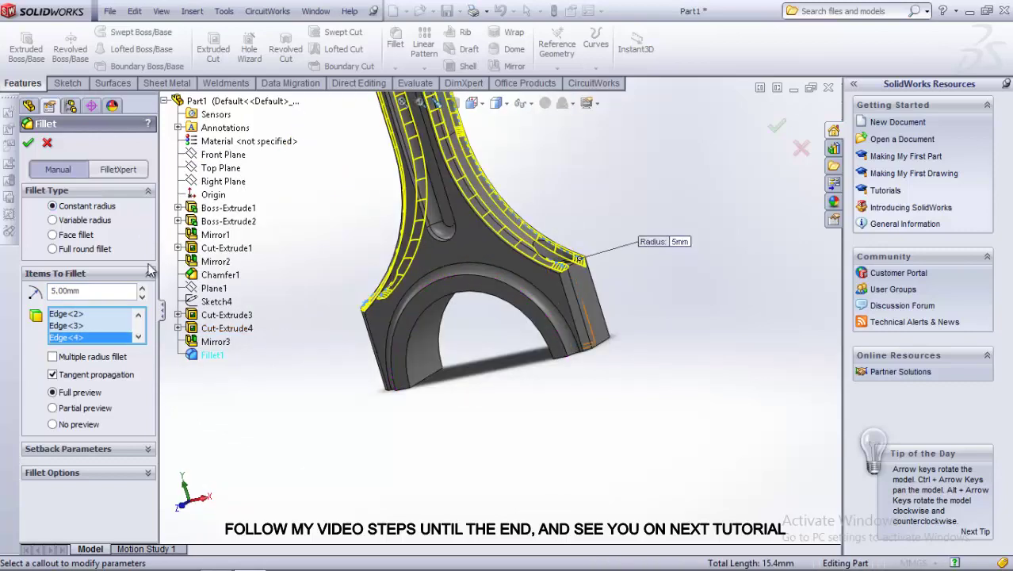
pyautogui.click(26, 142)
pyautogui.click(394, 41)
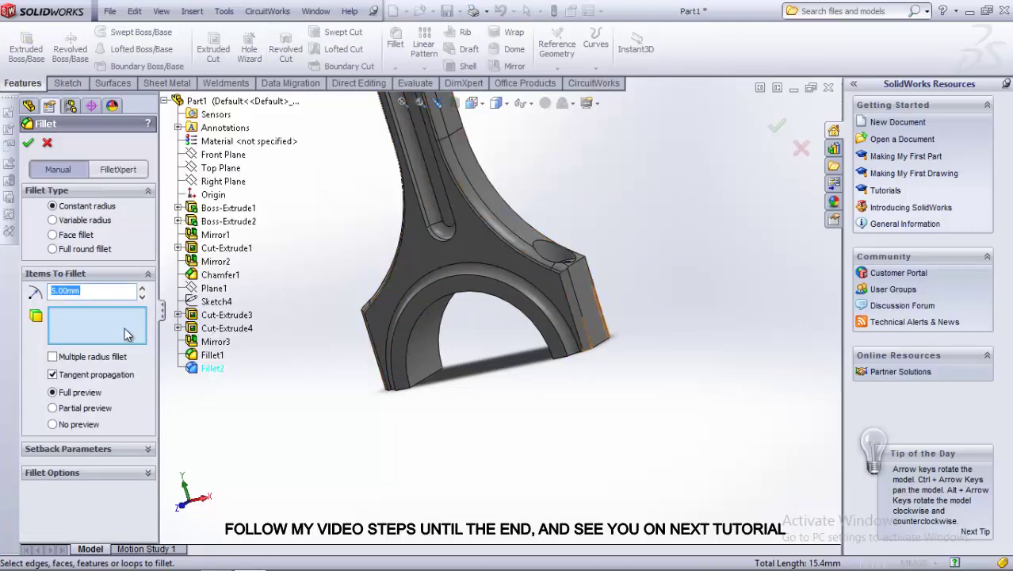
# - Set the fillet radius to 4 mm and pick four block side edges
pyautogui.write('4')
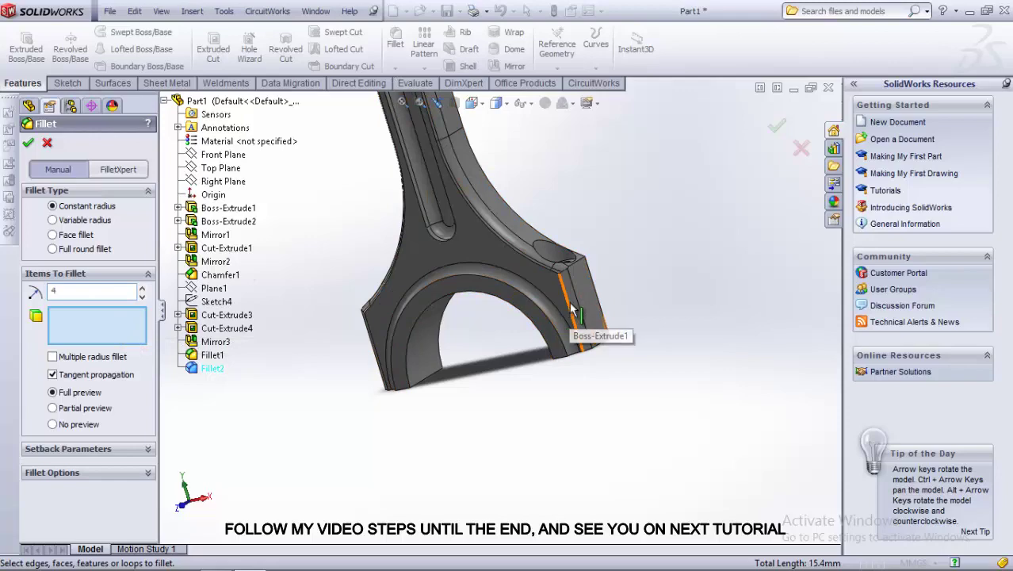
pyautogui.scroll(-3, 571, 309)
pyautogui.click(567, 308)
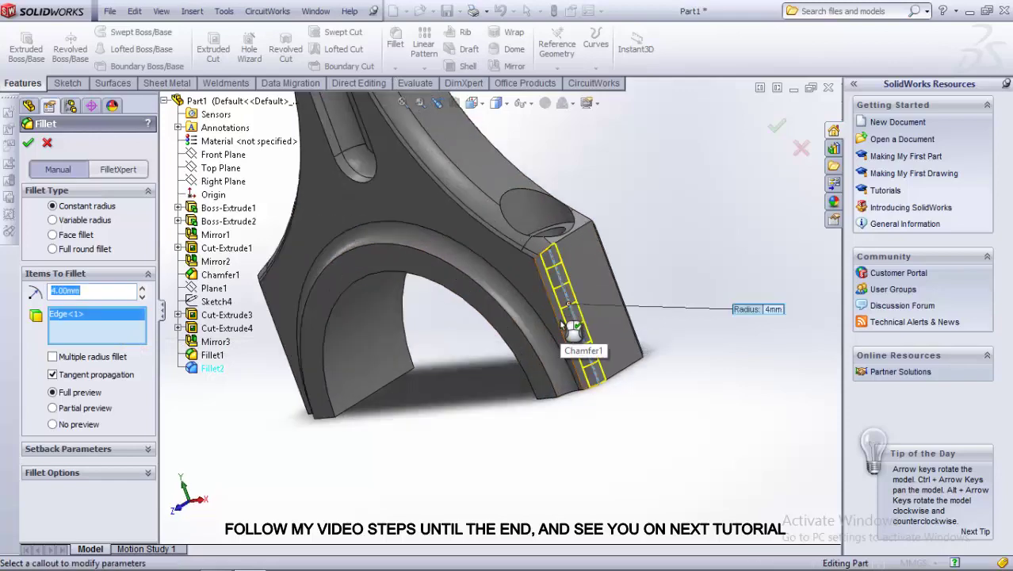
pyautogui.click(591, 299)
pyautogui.moveTo(591, 298)
pyautogui.mouseDown(button='middle')
pyautogui.moveTo(626, 298)
pyautogui.moveTo(617, 265)
pyautogui.mouseUp(button='middle')
pyautogui.click(626, 297)
pyautogui.click(618, 263)
# - Add the curved-face edges and remaining block side edges to the 4 mm fillet
pyautogui.moveTo(625, 315)
pyautogui.mouseDown(button='middle')
pyautogui.moveTo(569, 345)
pyautogui.moveTo(610, 298)
pyautogui.mouseUp(button='middle')
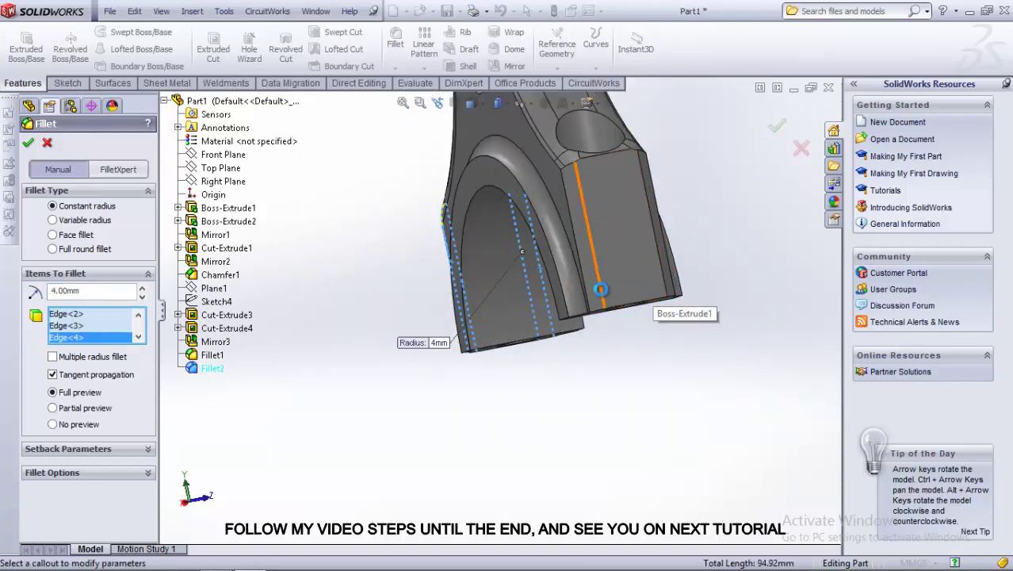
pyautogui.click(601, 289)
pyautogui.click(666, 262)
pyautogui.moveTo(666, 262); pyautogui.dragTo(352, 379, button='middle')
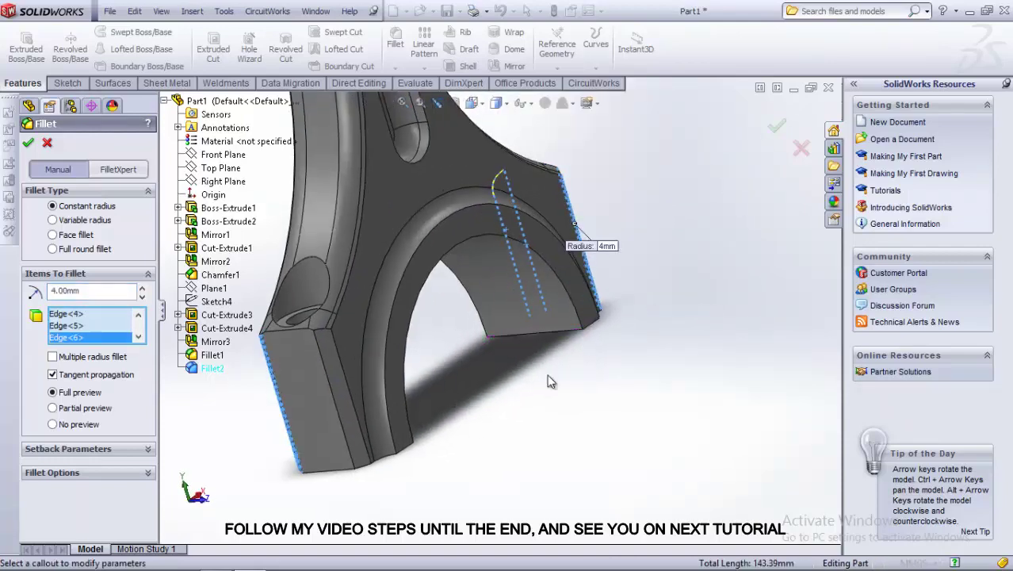
pyautogui.click(357, 397)
pyautogui.click(341, 409)
pyautogui.scroll(3, 402, 465)
pyautogui.scroll(2, 486, 161)
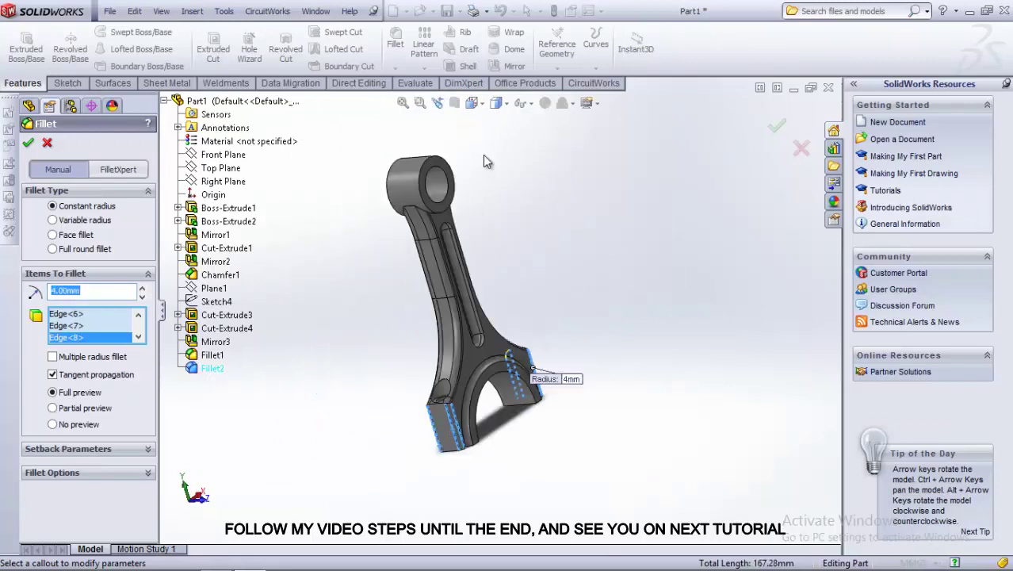
pyautogui.scroll(-2, 486, 161)
# - Add the small-end boss edges and try applying the 4 mm fillet, which fails
pyautogui.click(374, 207)
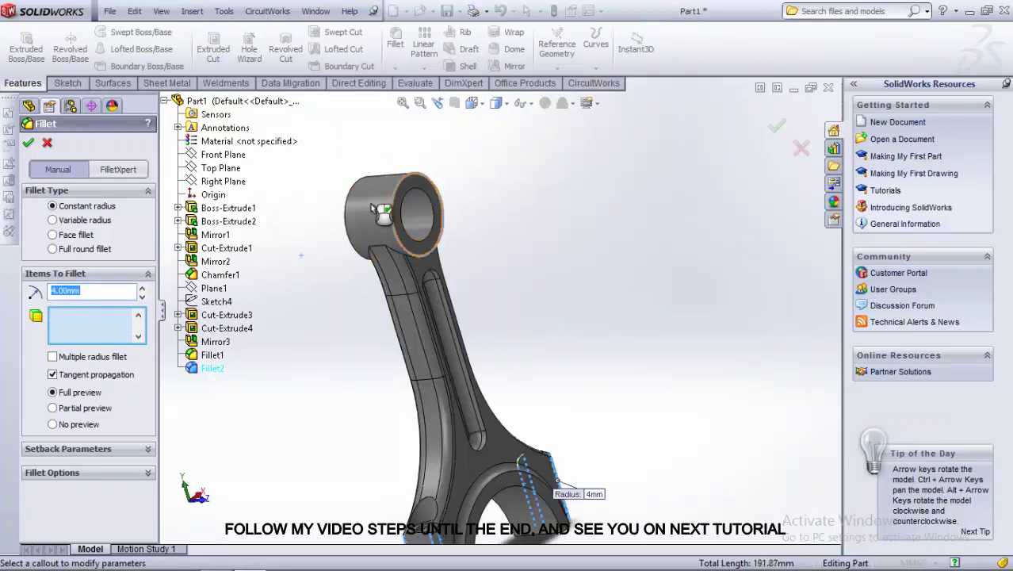
pyautogui.click(375, 208)
pyautogui.click(348, 230)
pyautogui.hotkey('ctrl', '1')
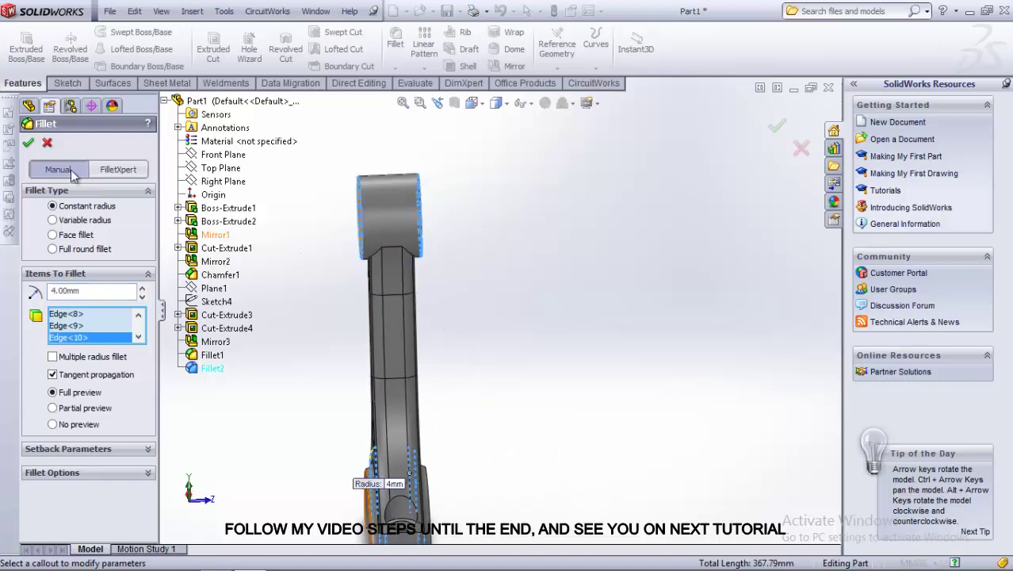
pyautogui.click(28, 143)
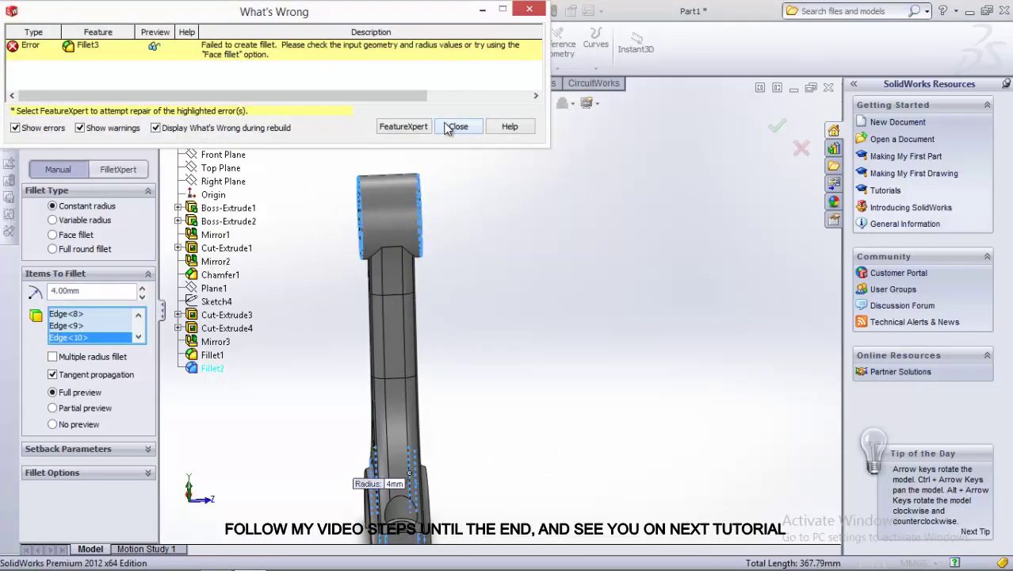
# - Dismiss the error, clear the edge selection, and complete the block-edge fillet at 3 mm
pyautogui.click(454, 127)
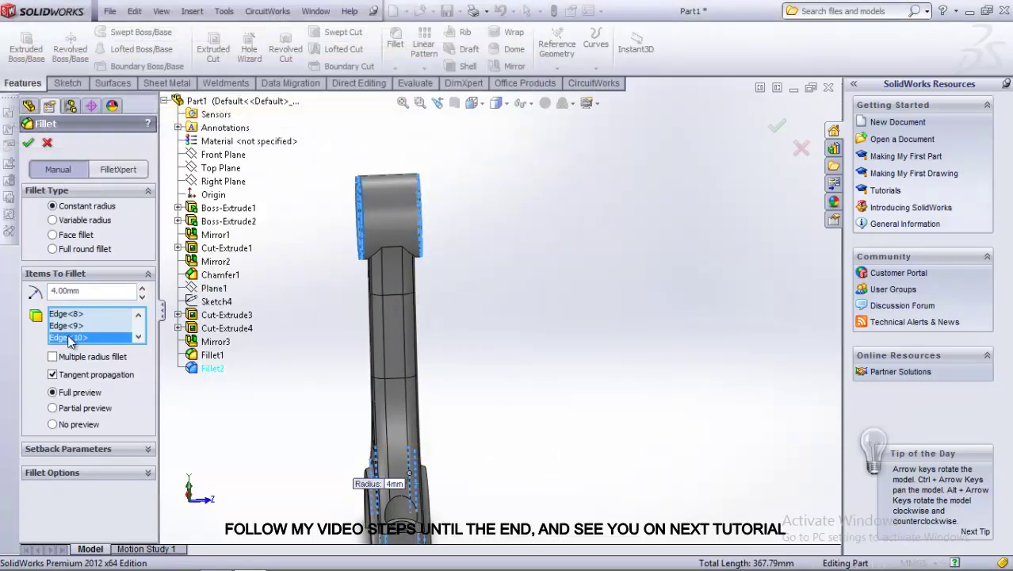
pyautogui.scroll(5, 87, 325)
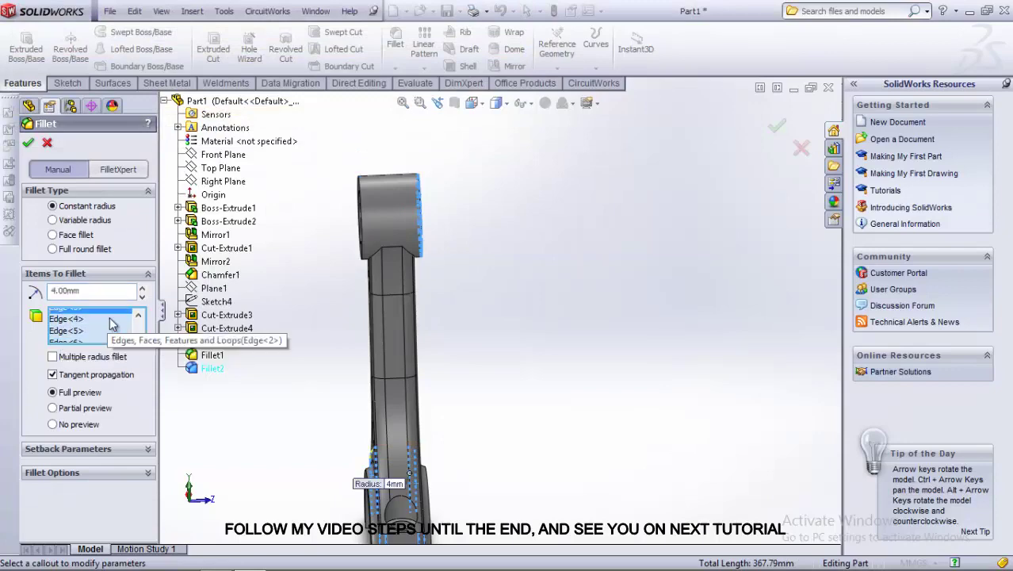
pyautogui.scroll(3, 85, 328)
pyautogui.click(93, 177)
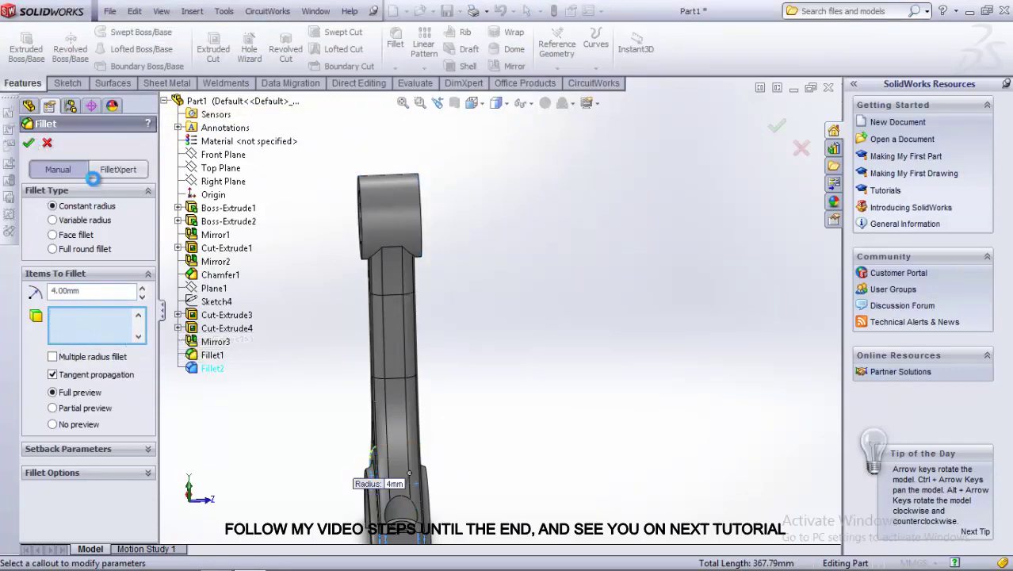
pyautogui.click(458, 127)
pyautogui.moveTo(297, 342); pyautogui.dragTo(285, 337, button='middle')
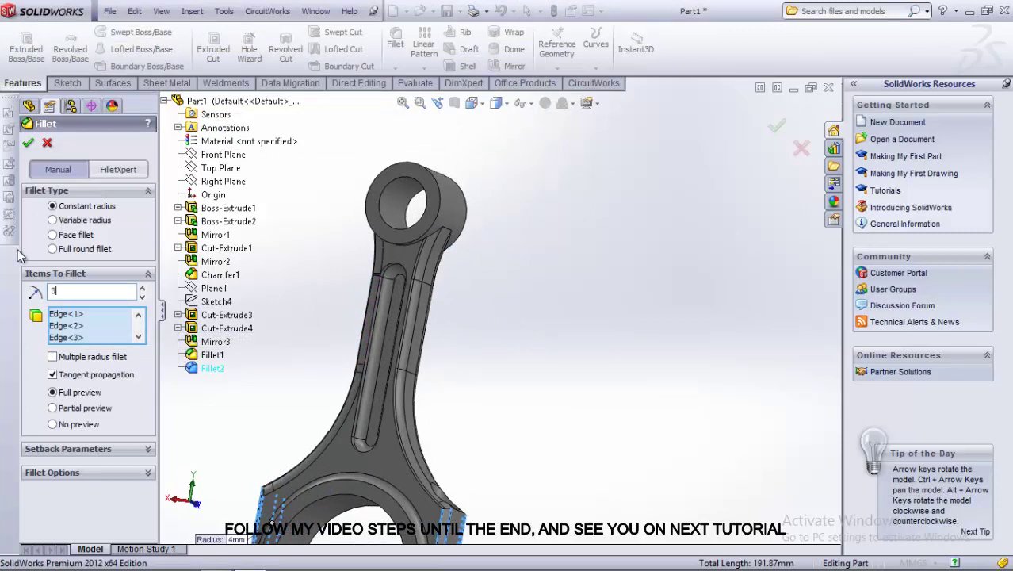
pyautogui.click(28, 143)
# - Round both circular edges of the small-end boss with a 4 mm fillet
pyautogui.moveTo(372, 333)
pyautogui.mouseDown(button='middle')
pyautogui.moveTo(399, 331)
pyautogui.moveTo(406, 305)
pyautogui.mouseUp(button='middle')
pyautogui.click(395, 40)
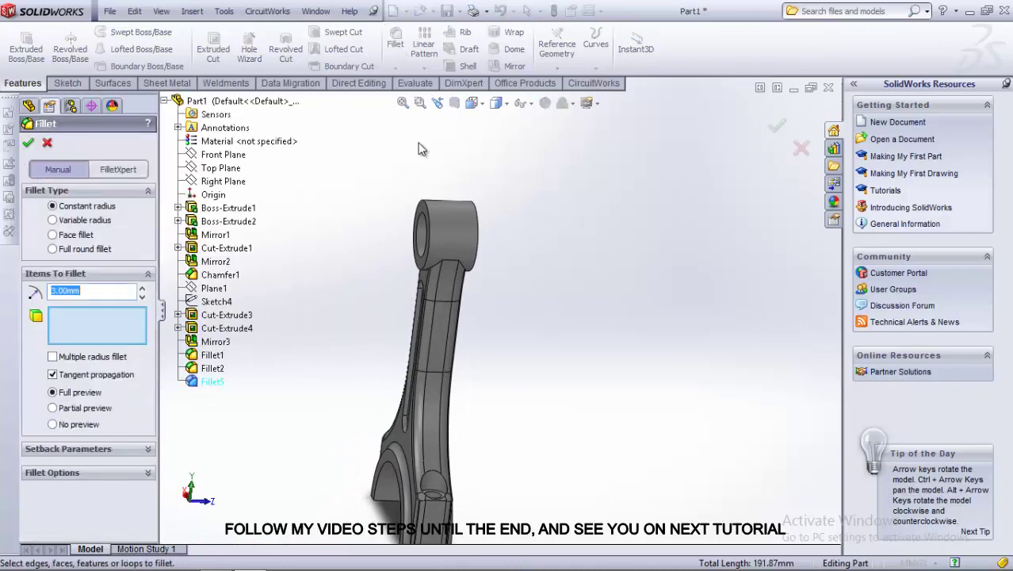
pyautogui.click(436, 236)
pyautogui.click(471, 238)
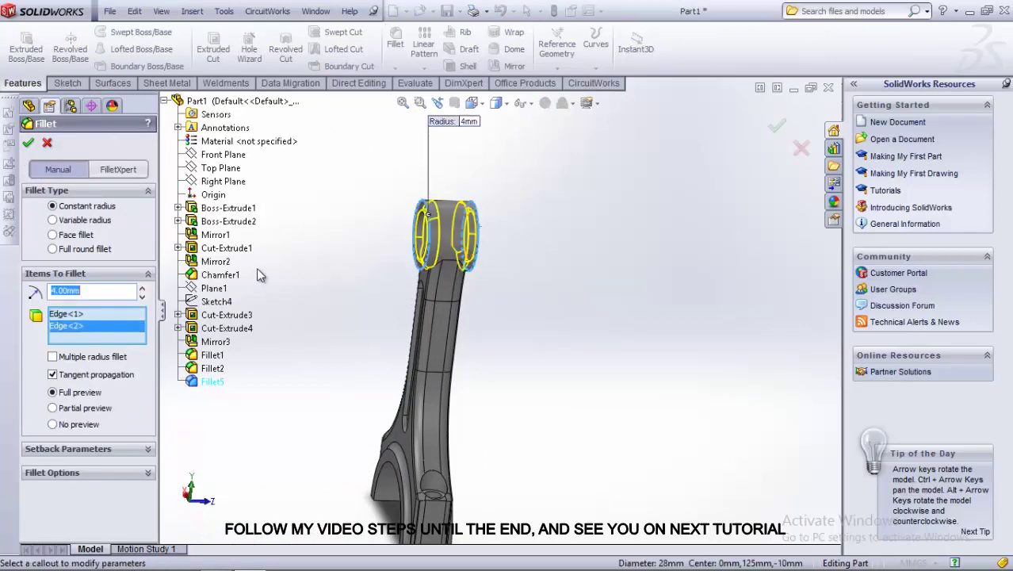
pyautogui.press('Return')
pyautogui.moveTo(475, 238)
pyautogui.mouseDown(button='middle')
pyautogui.moveTo(446, 310)
pyautogui.moveTo(538, 344)
pyautogui.moveTo(528, 419)
pyautogui.moveTo(482, 420)
pyautogui.mouseUp(button='middle')
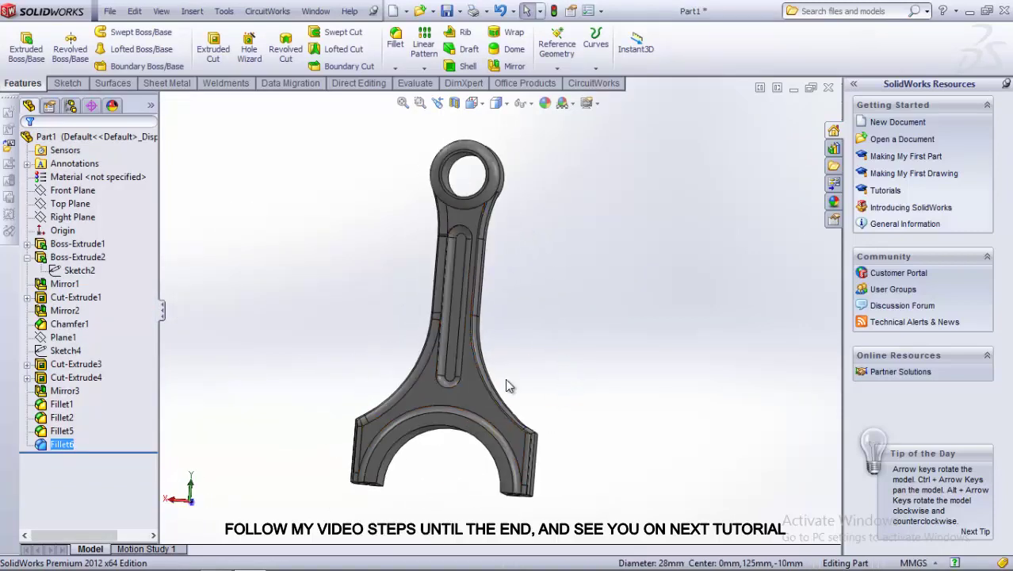
pyautogui.moveTo(446, 147); pyautogui.dragTo(443, 162, button='middle')
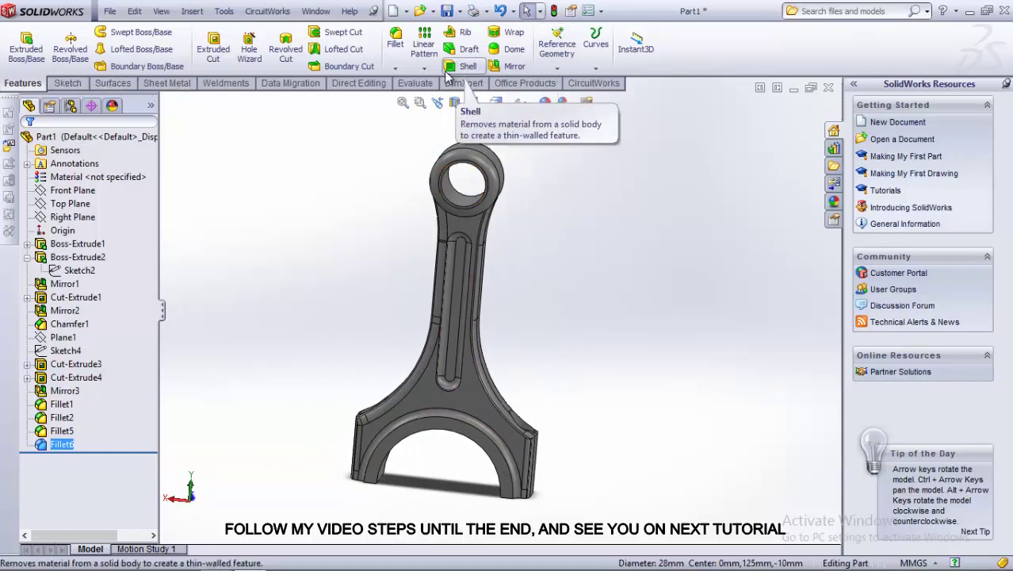
pyautogui.click(395, 70)
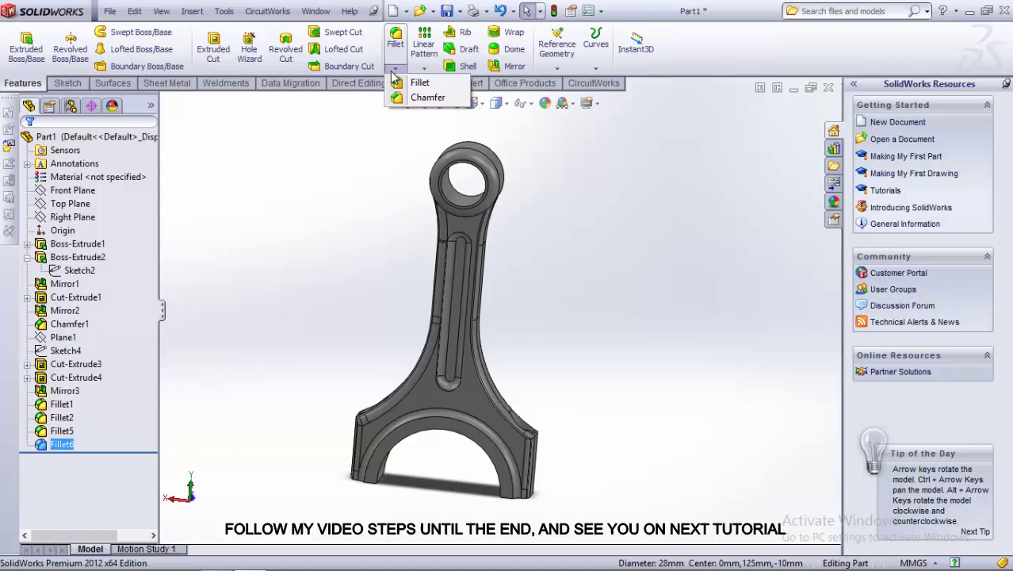
pyautogui.click(337, 67)
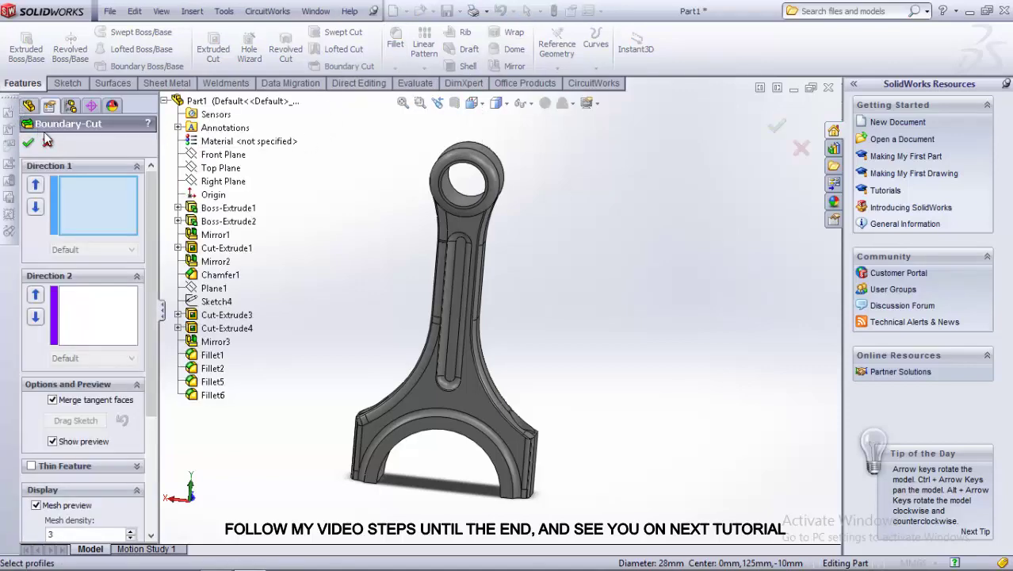
pyautogui.click(47, 140)
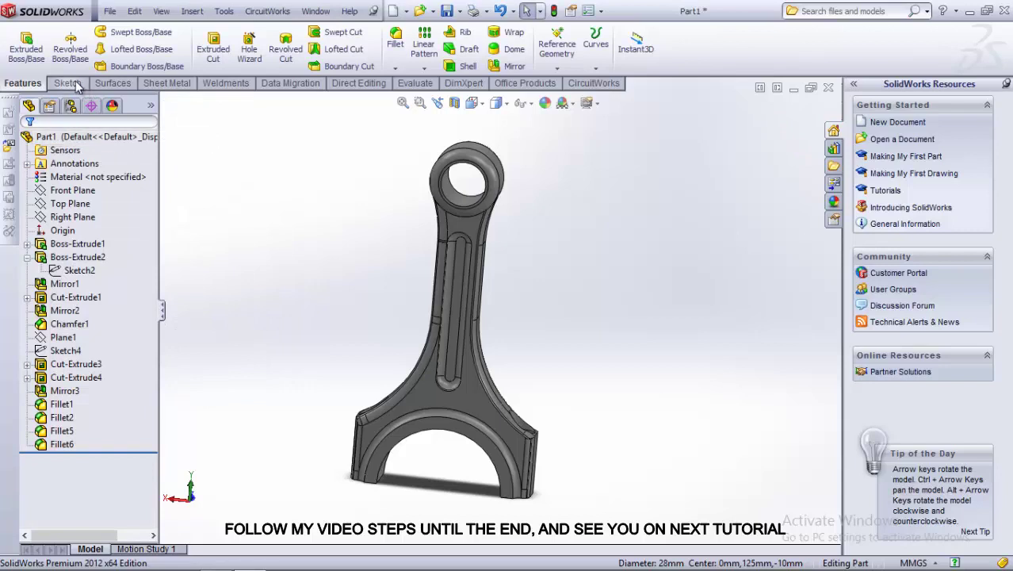
# - Open Sketch10 on the slot pocket floor and start a Sketch Text entry
pyautogui.click(68, 84)
pyautogui.scroll(-2, 459, 286)
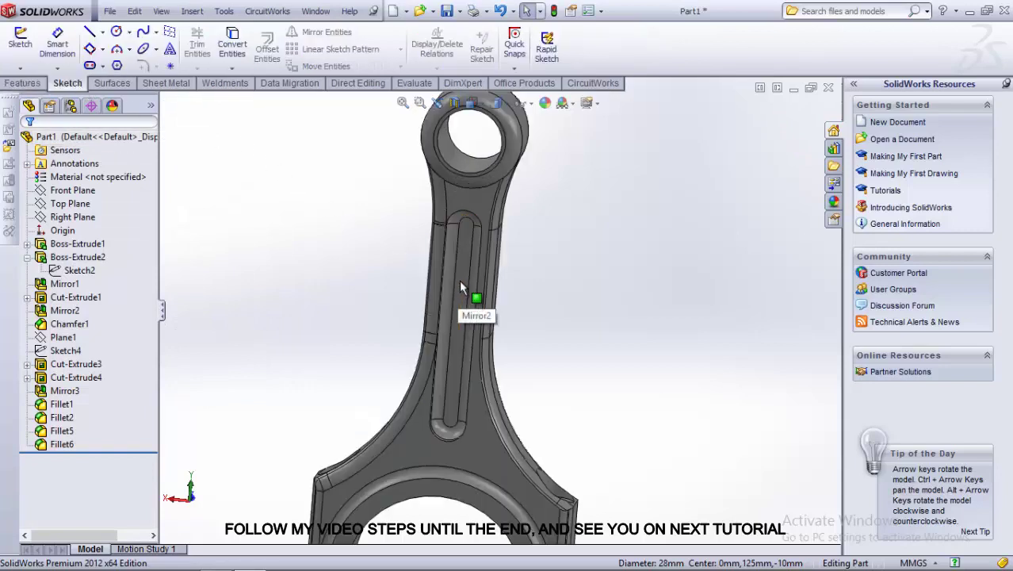
pyautogui.click(461, 276)
pyautogui.click(519, 231)
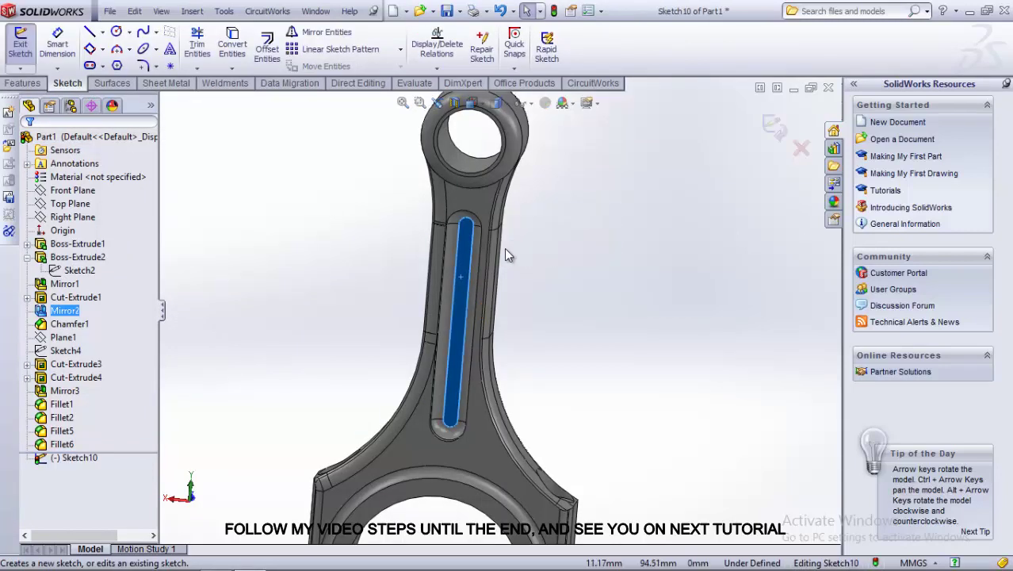
pyautogui.click(170, 49)
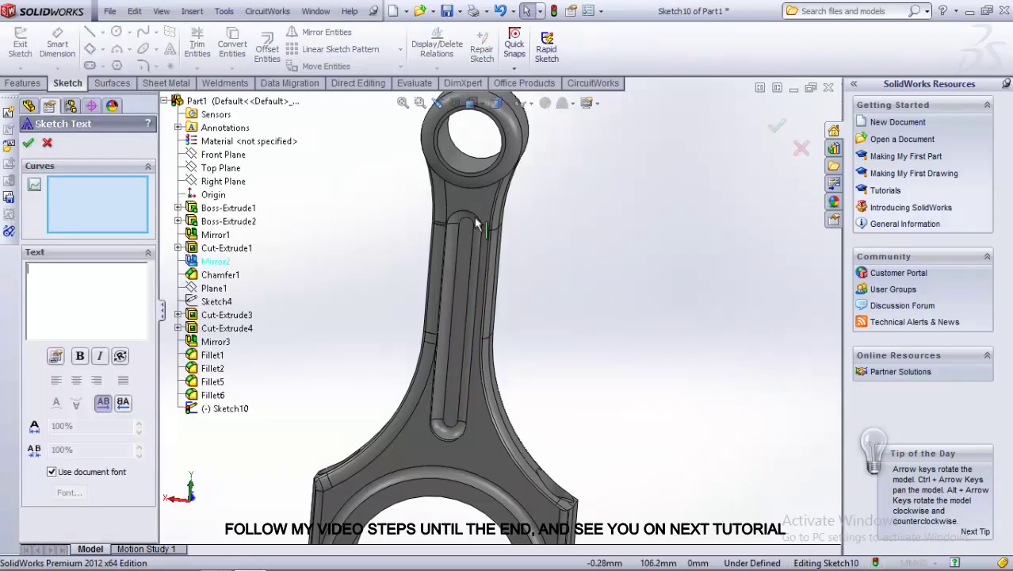
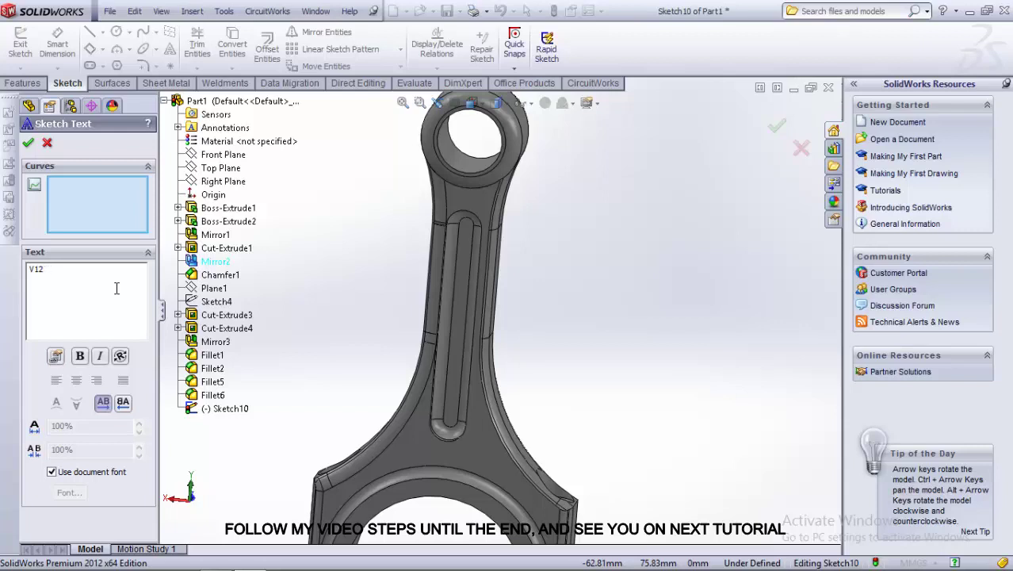
# - Confirm the V12 sketch text and set its anchor point's X position to 0
pyautogui.click(28, 143)
pyautogui.moveTo(398, 264)
pyautogui.mouseDown(button='middle')
pyautogui.moveTo(408, 383)
pyautogui.moveTo(473, 339)
pyautogui.mouseUp(button='middle')
pyautogui.scroll(3, 473, 339)
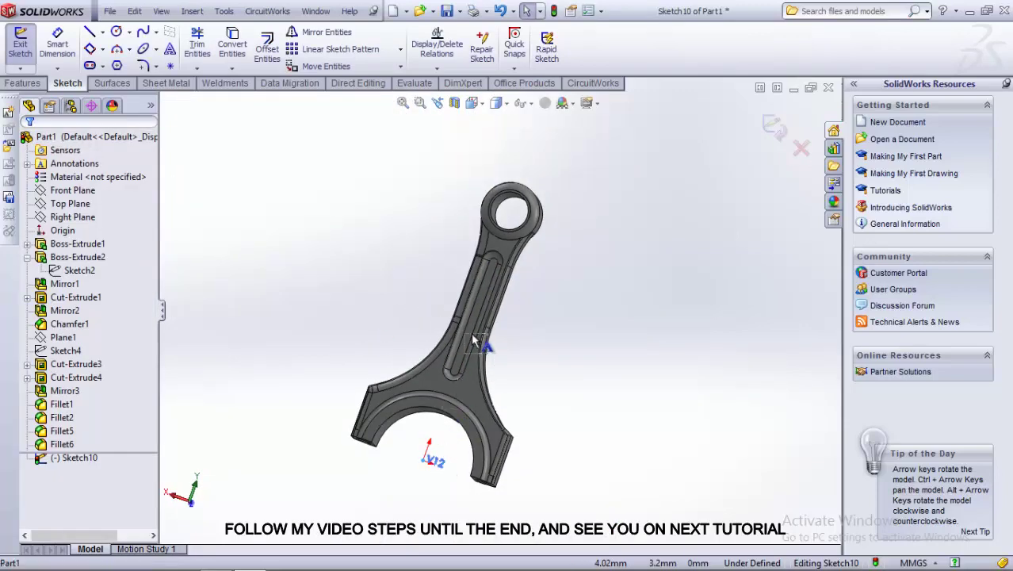
pyautogui.scroll(-5, 420, 313)
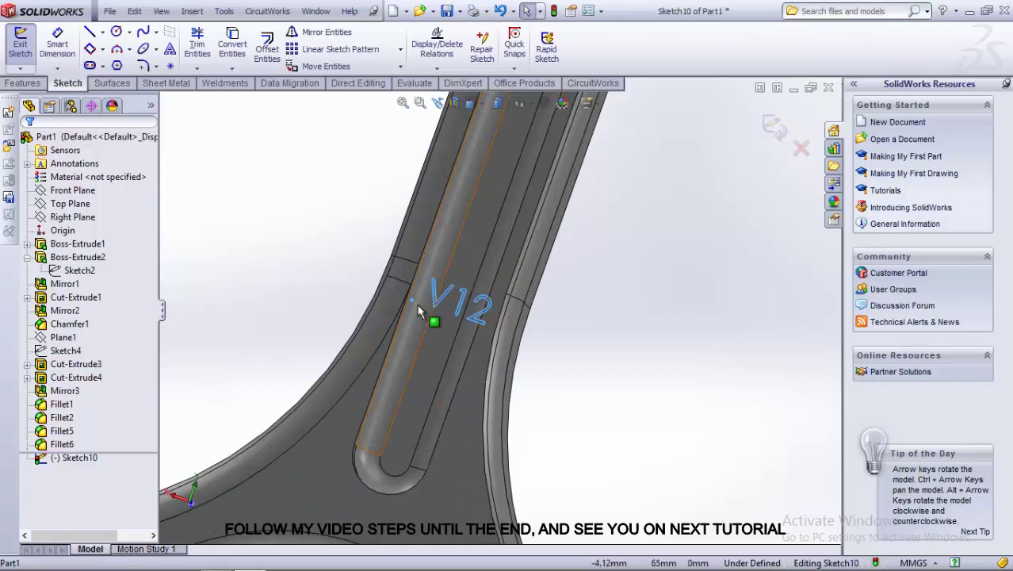
pyautogui.click(412, 300)
pyautogui.write('0')
pyautogui.press('Return')
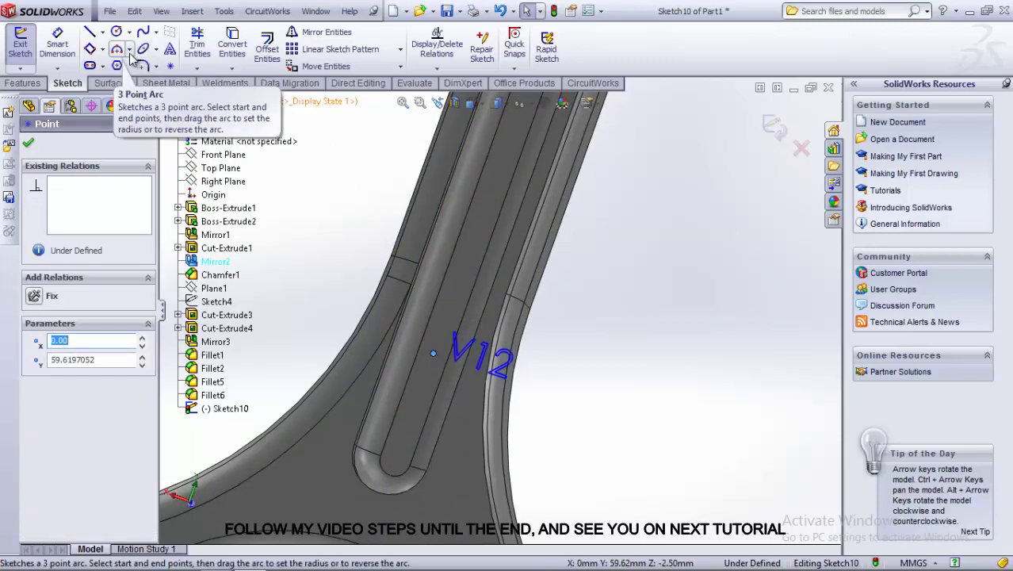
pyautogui.click(29, 145)
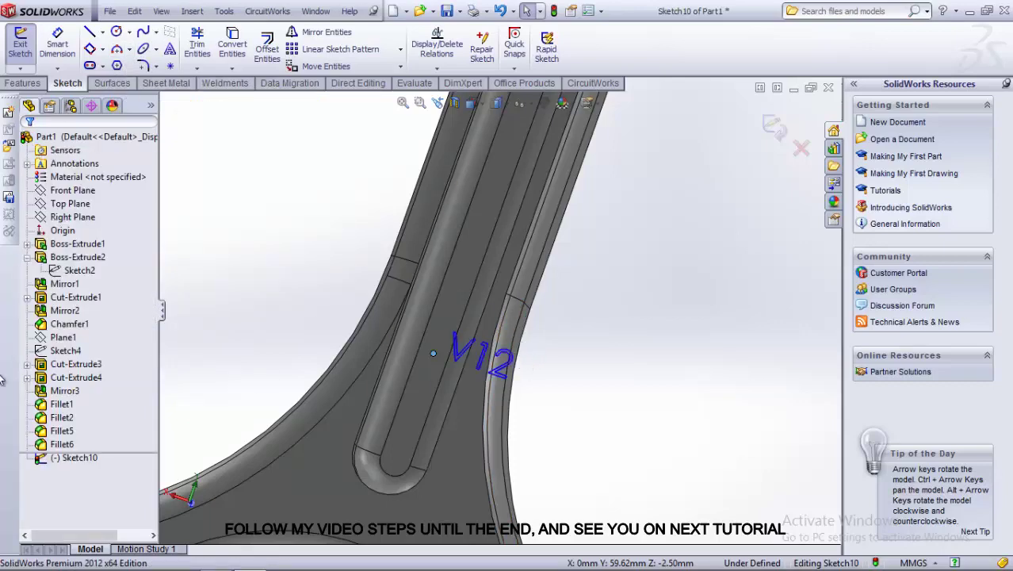
# - Delete Sketch10, which holds the V12 text, from the FeatureManager tree
pyautogui.click(80, 459)
pyautogui.rightClick(81, 464)
pyautogui.click(89, 437)
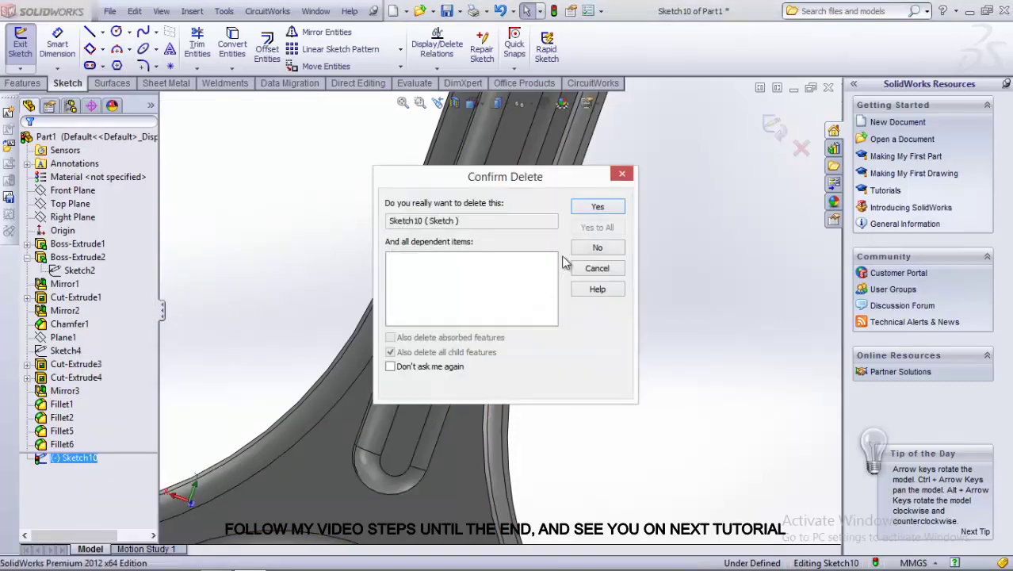
pyautogui.click(596, 207)
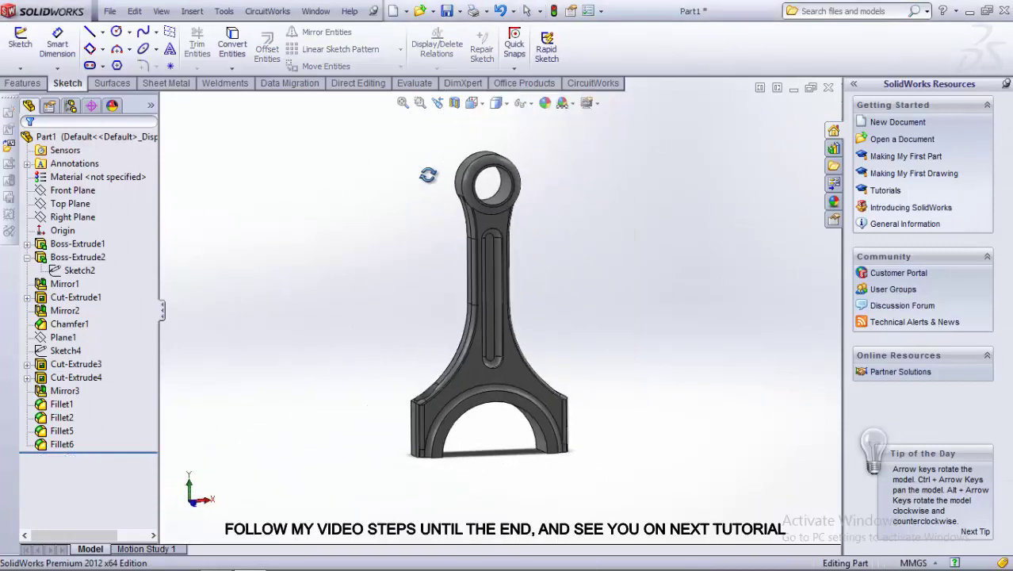
pyautogui.click(448, 11)
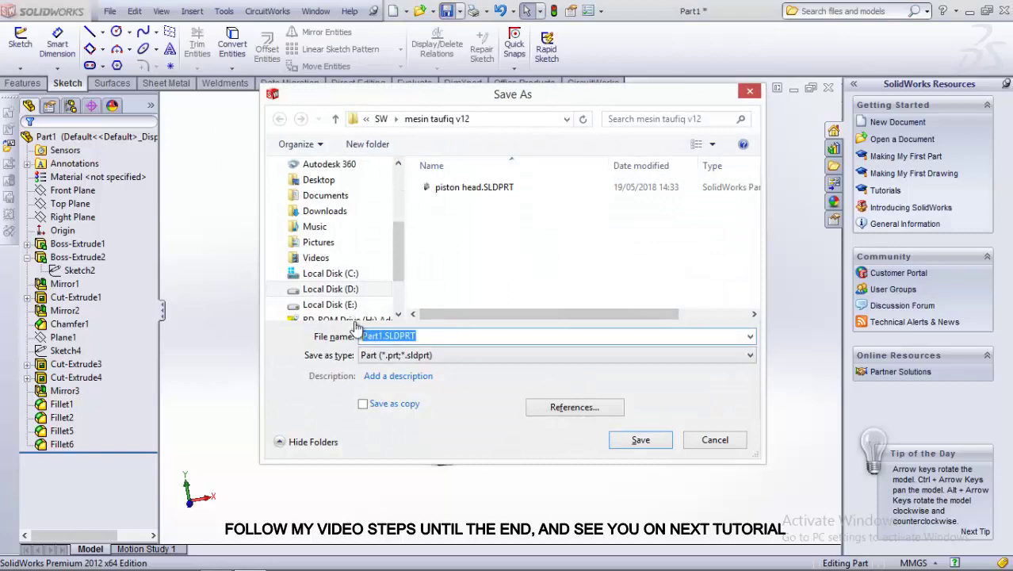
# - Save the part as 'connecting road v12' (.sldprt) and close SolidWorks
pyautogui.write('connecting road')
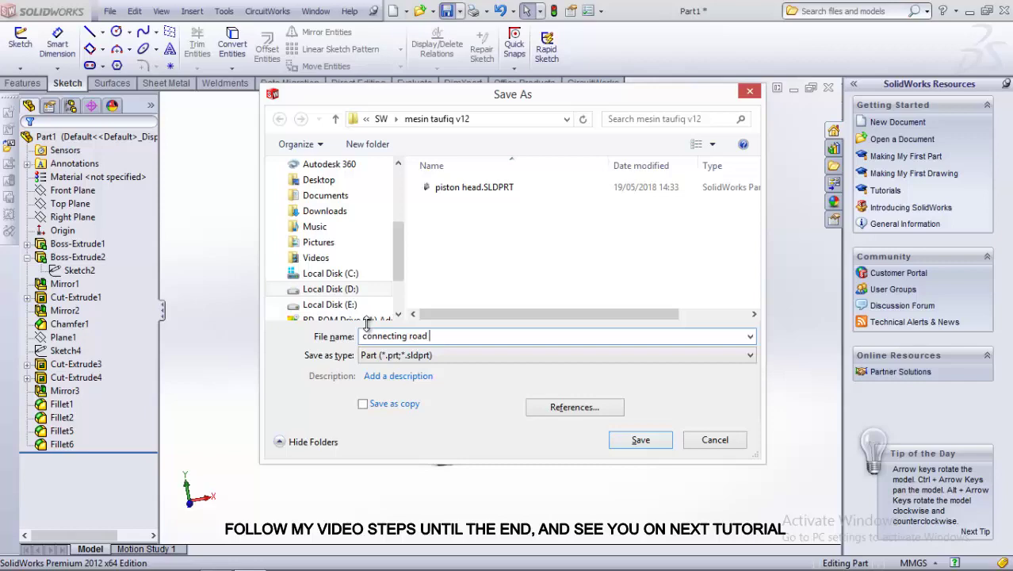
pyautogui.write('12')
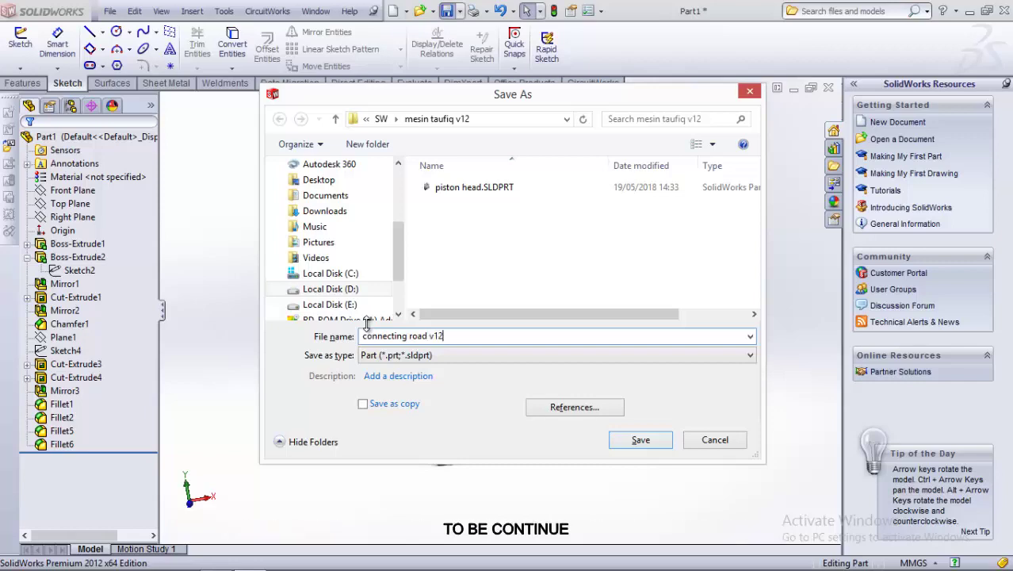
pyautogui.click(662, 441)
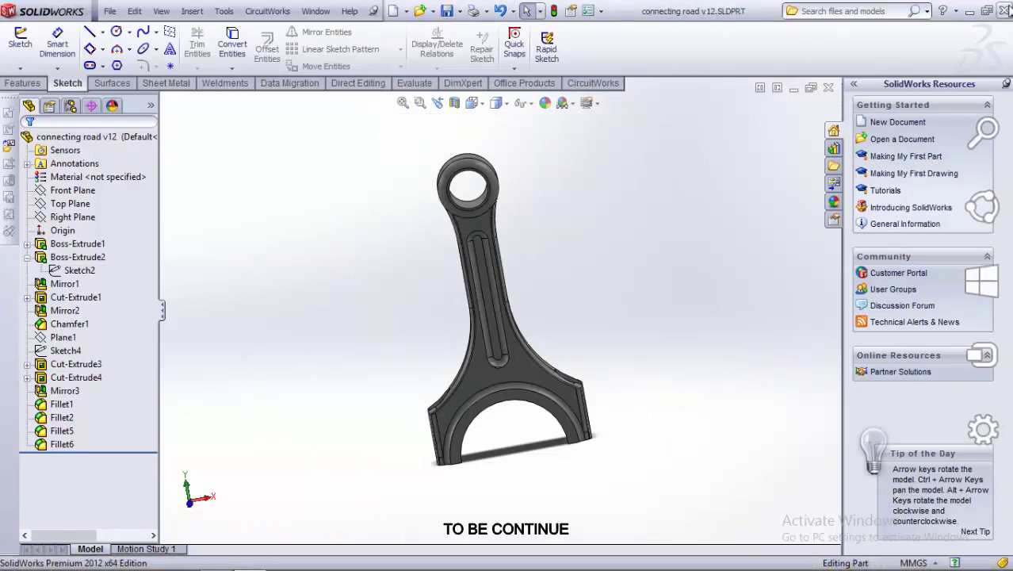
pyautogui.click(215, 560)
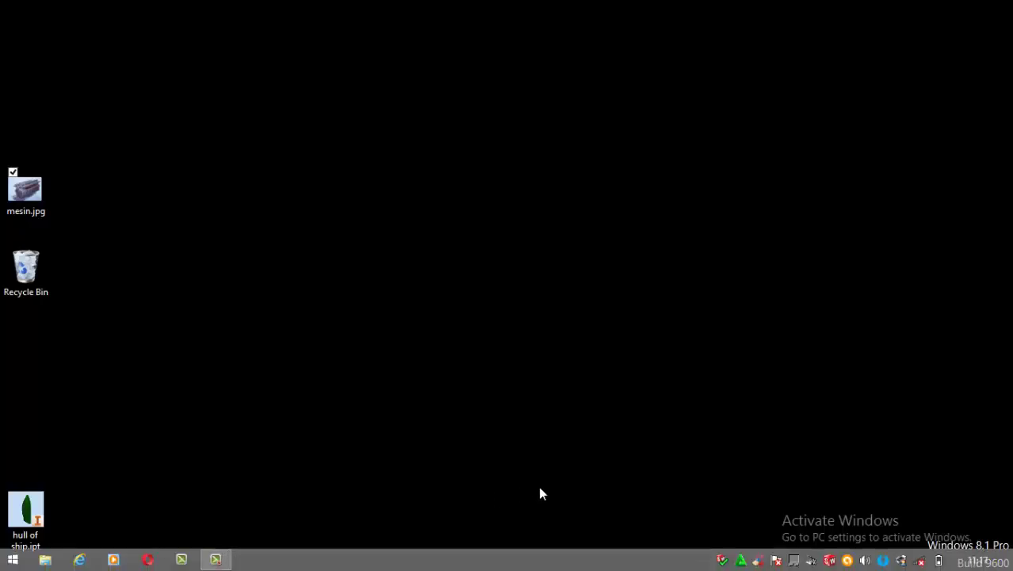